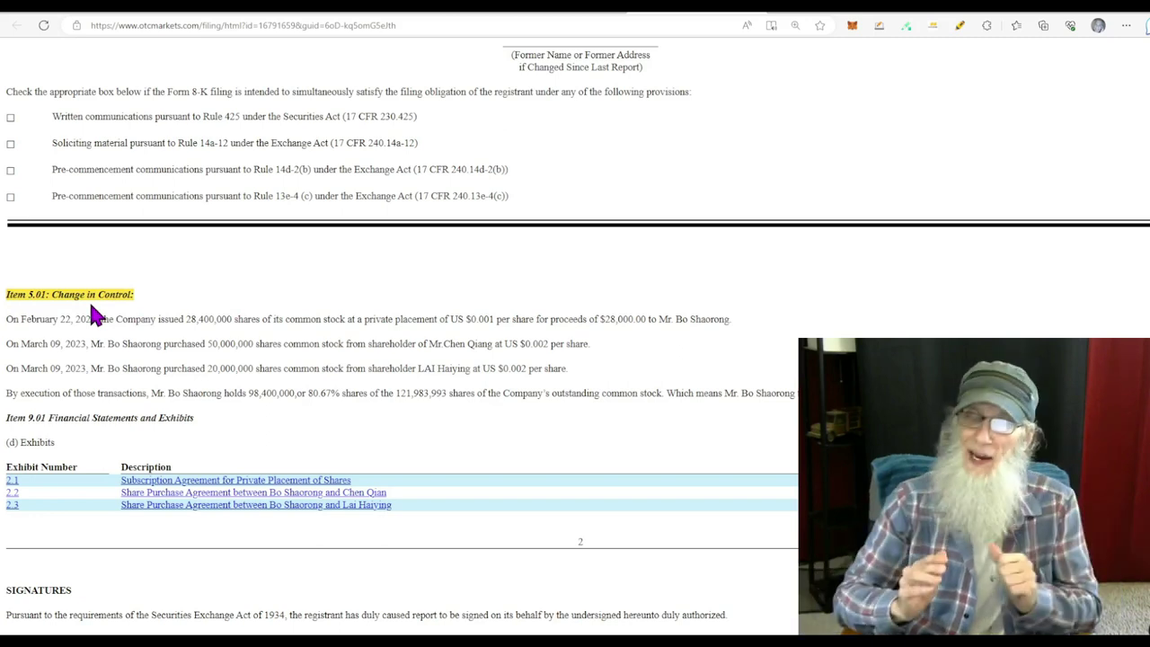
# Review the report date and the earliest-event-reported wording at the head of Yinfu Gold Corporation's Form 8-K
pyautogui.scroll(4, 97, 314)
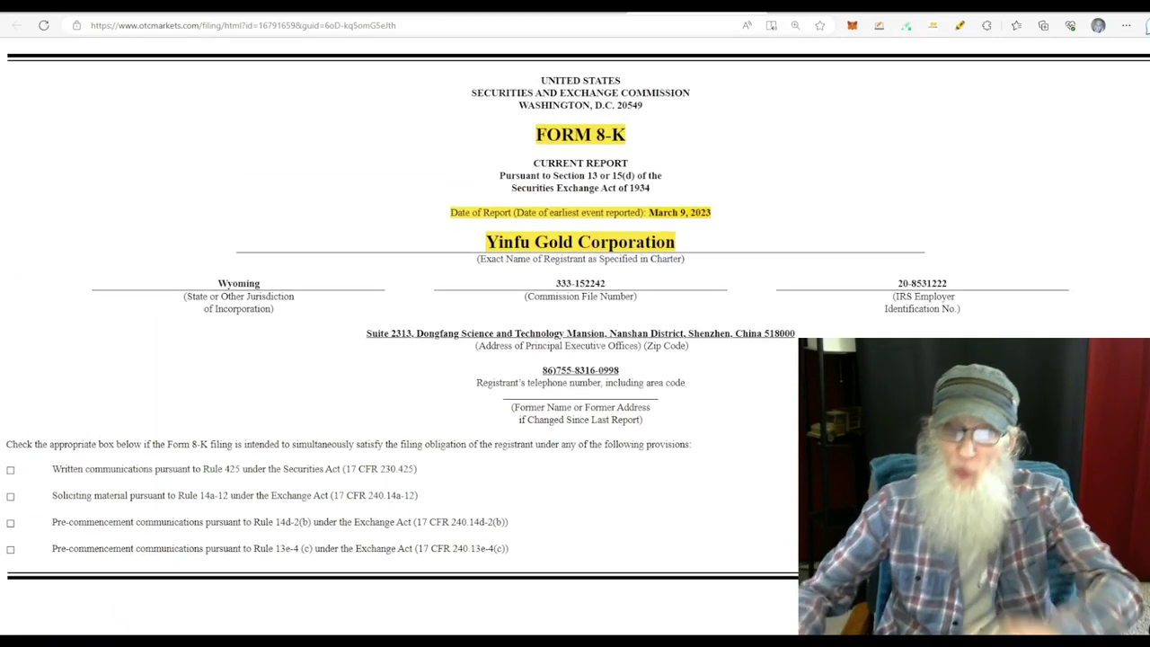
pyautogui.moveTo(648, 212); pyautogui.dragTo(710, 209)
pyautogui.click(727, 218)
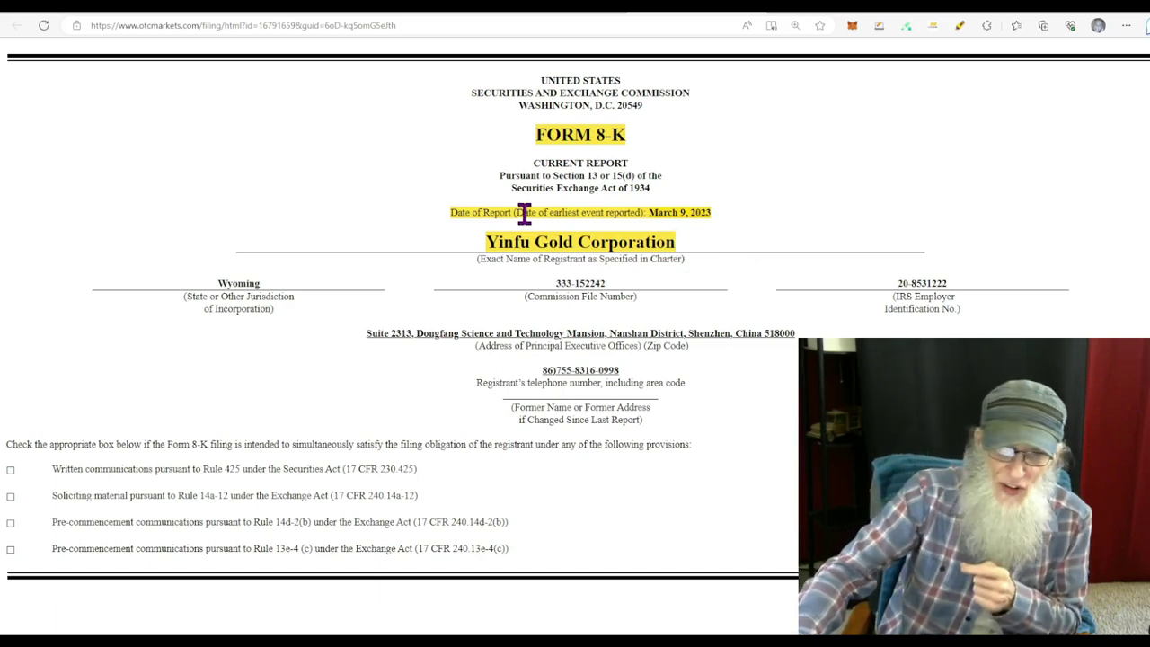
pyautogui.moveTo(518, 212); pyautogui.dragTo(642, 216)
pyautogui.click(701, 230)
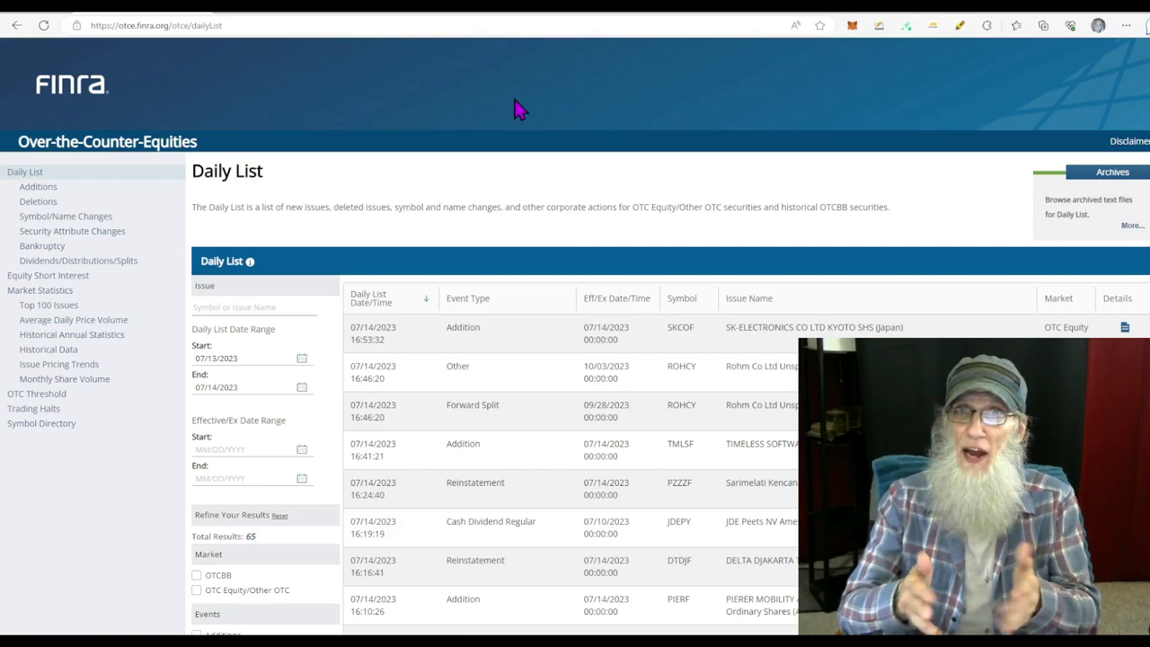
# On FINRA's Daily List, examine the newest entry's time, symbol and issue name, and check the start and end date calendars
pyautogui.scroll(-3, 516, 107)
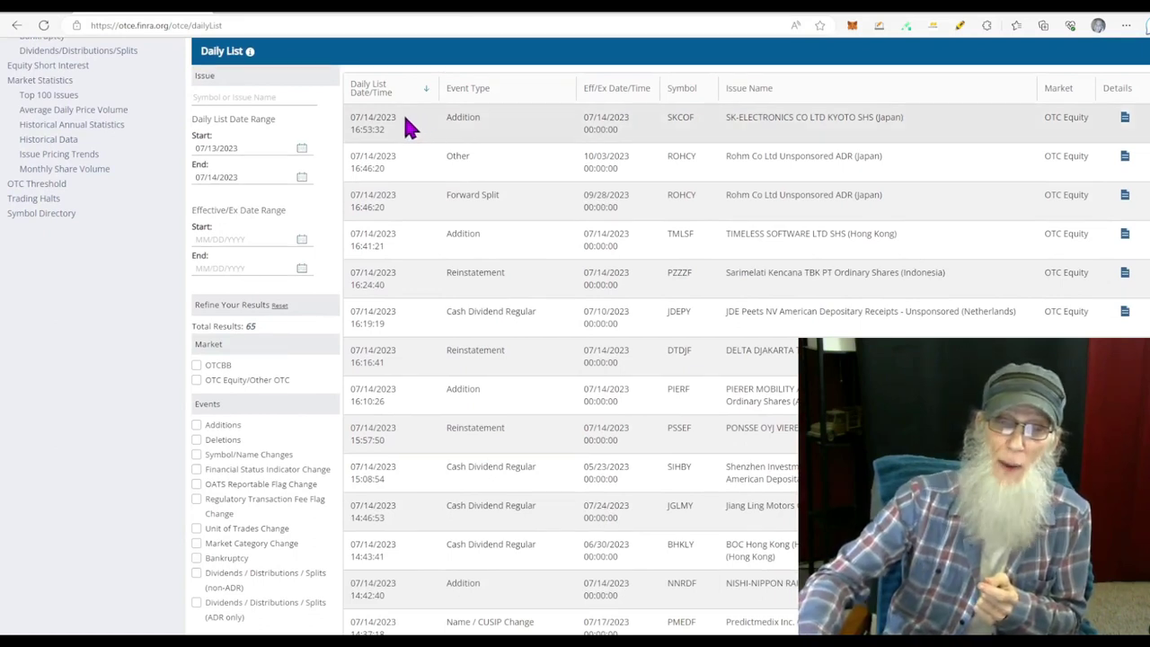
pyautogui.moveTo(401, 117); pyautogui.dragTo(352, 126)
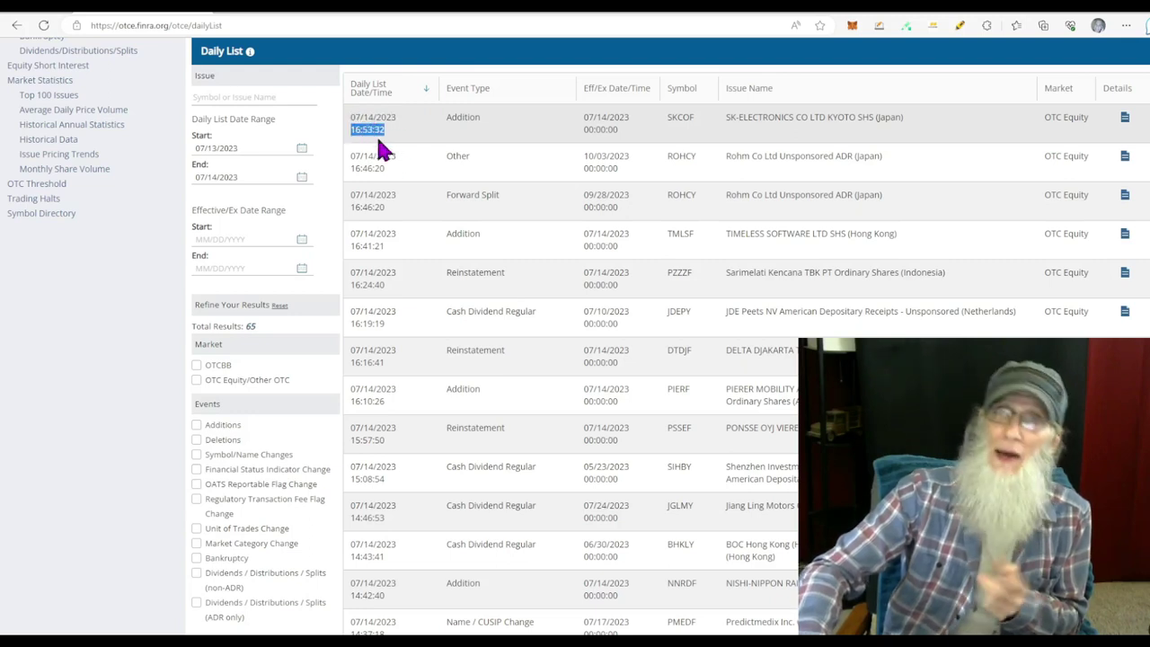
pyautogui.click(302, 149)
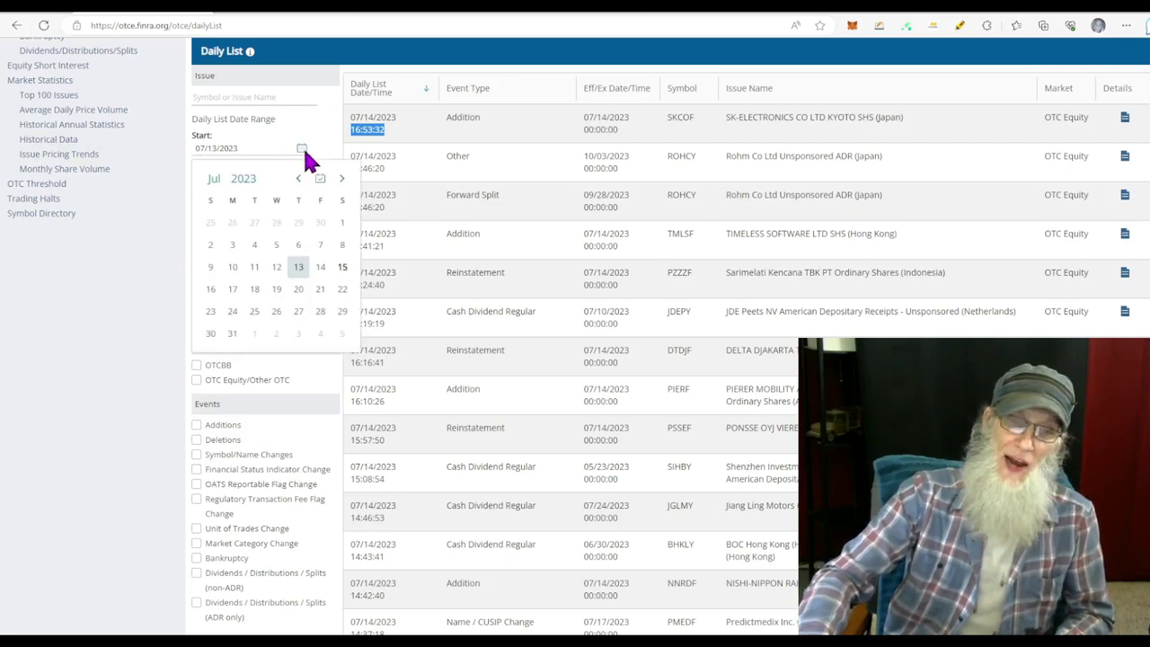
pyautogui.click(325, 149)
pyautogui.click(303, 178)
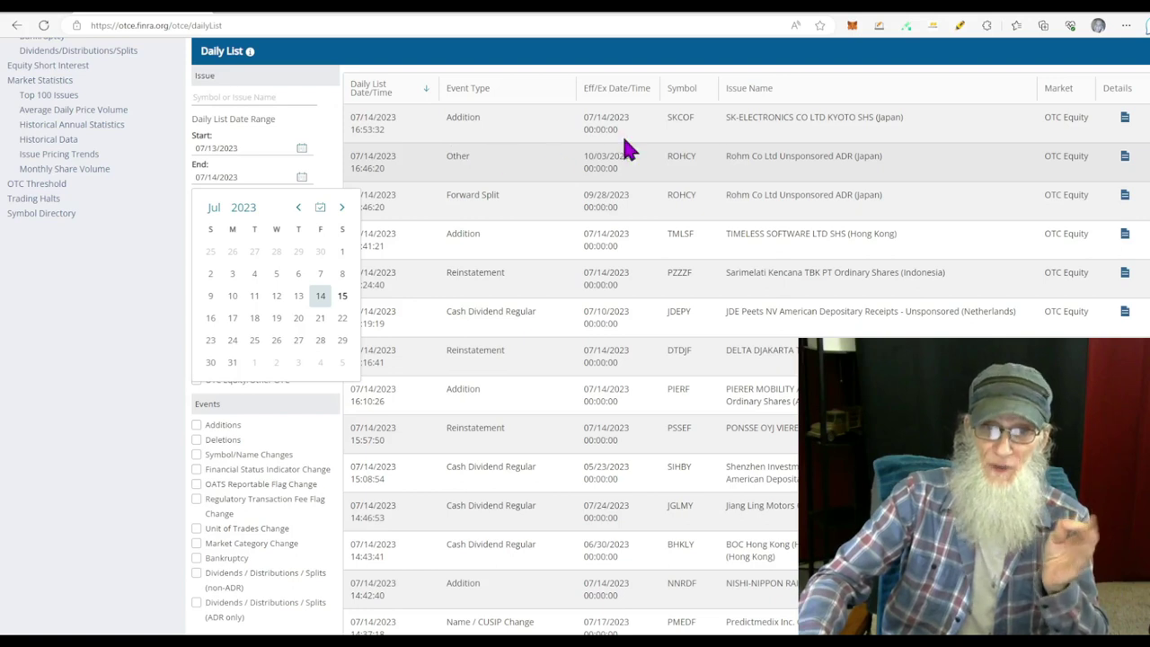
pyautogui.doubleClick(676, 118)
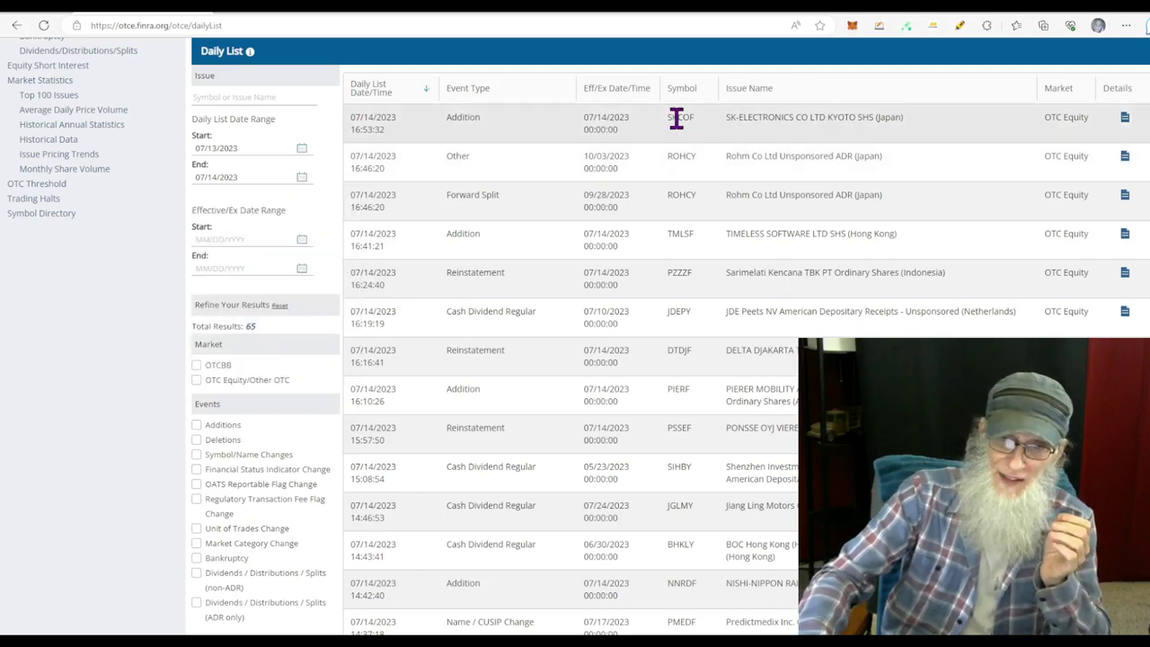
pyautogui.doubleClick(771, 117)
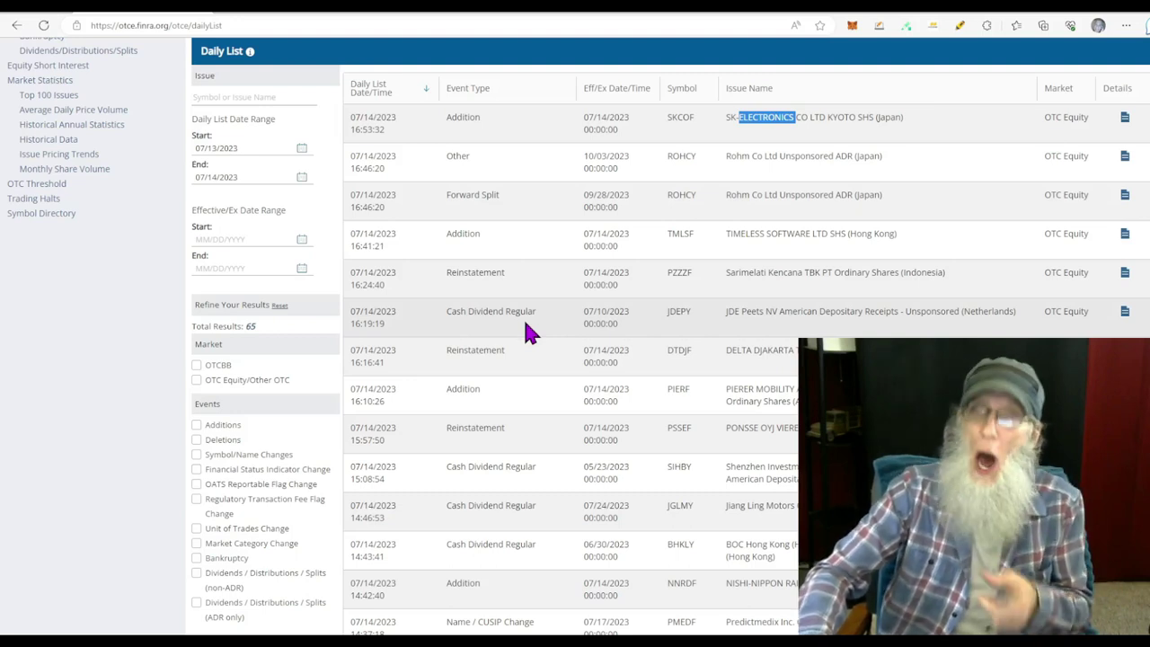
# Find the Bantec Inc. reverse split entry in the Daily List and highlight its event type and effective date
pyautogui.scroll(-3, 526, 323)
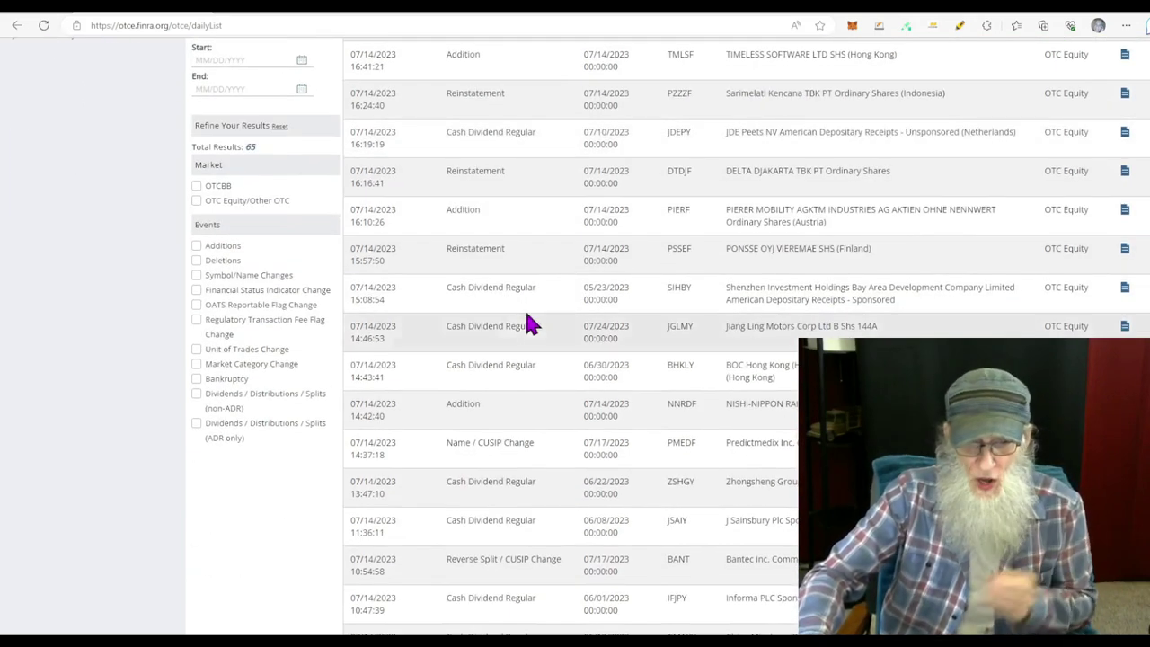
pyautogui.scroll(-2, 518, 180)
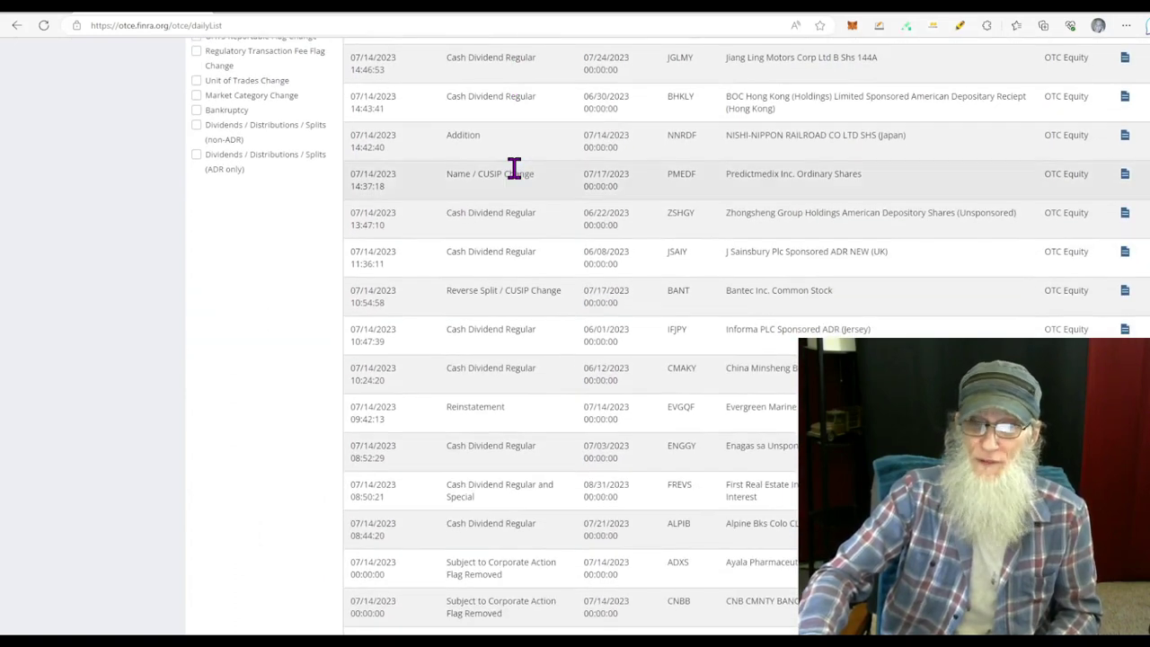
pyautogui.moveTo(461, 287); pyautogui.dragTo(562, 292)
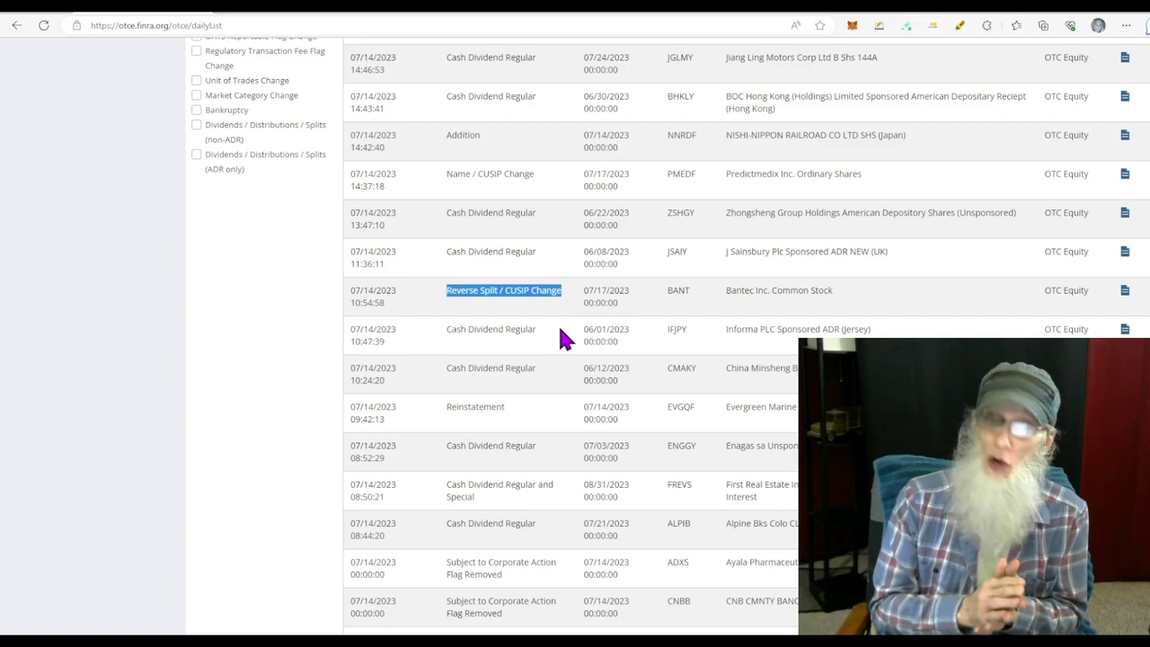
pyautogui.click(580, 301)
pyautogui.moveTo(582, 294); pyautogui.dragTo(626, 292)
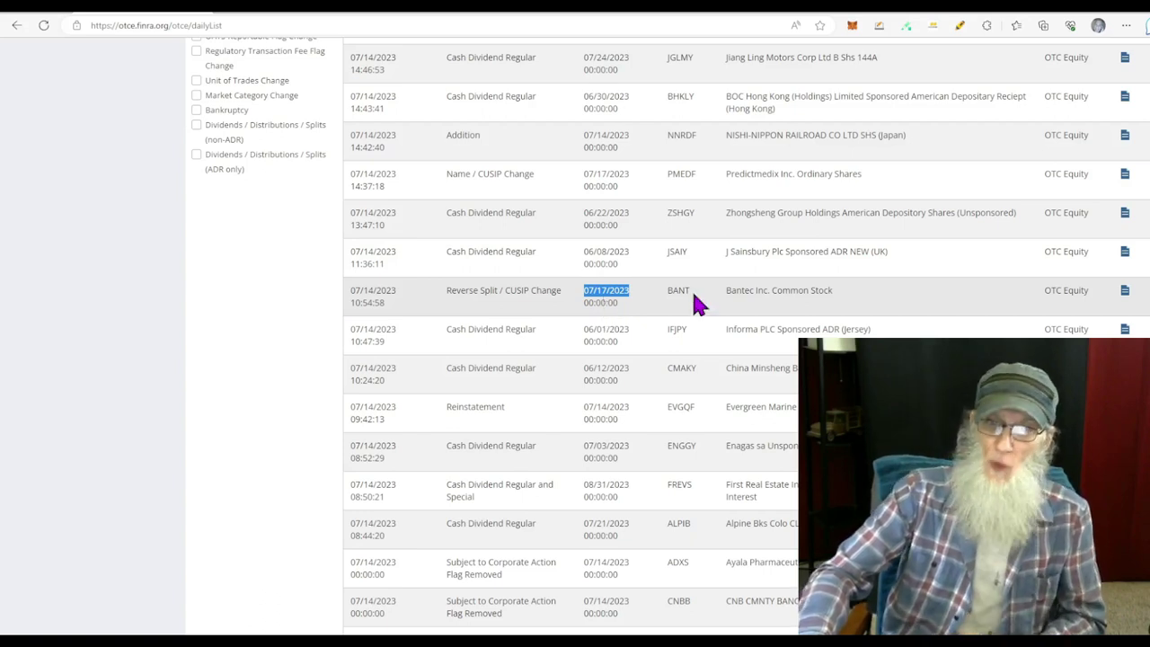
# Inspect the Bantec event's details, highlighting the event type, effective date and reverse split ratio, and close them
pyautogui.click(1124, 293)
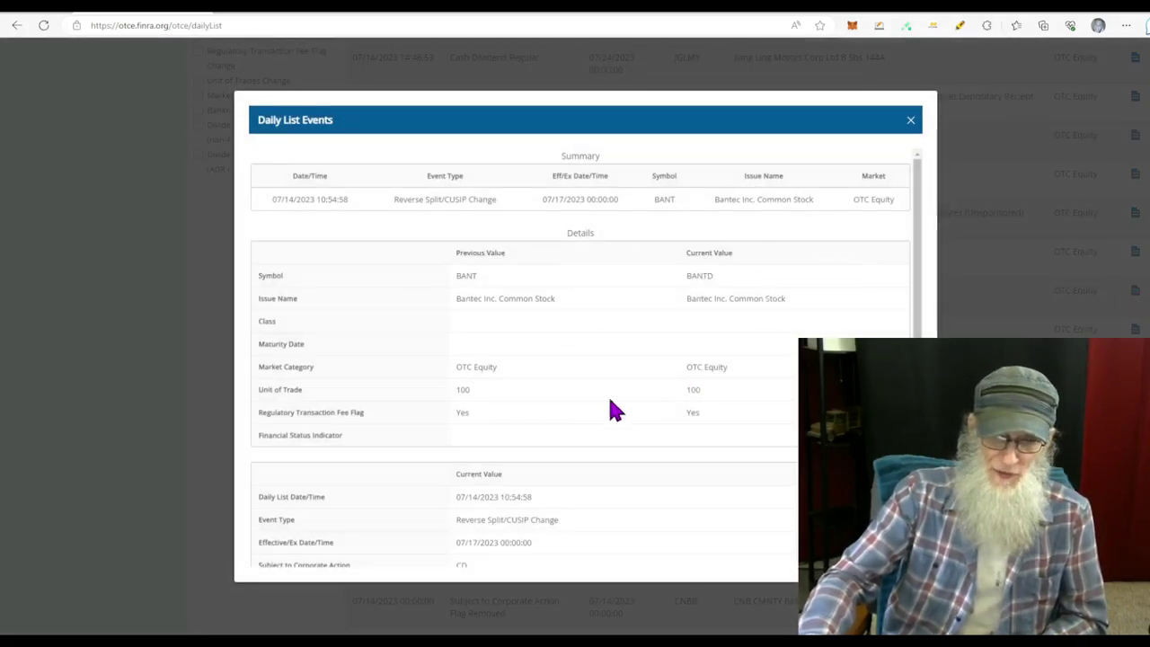
pyautogui.scroll(-5, 603, 413)
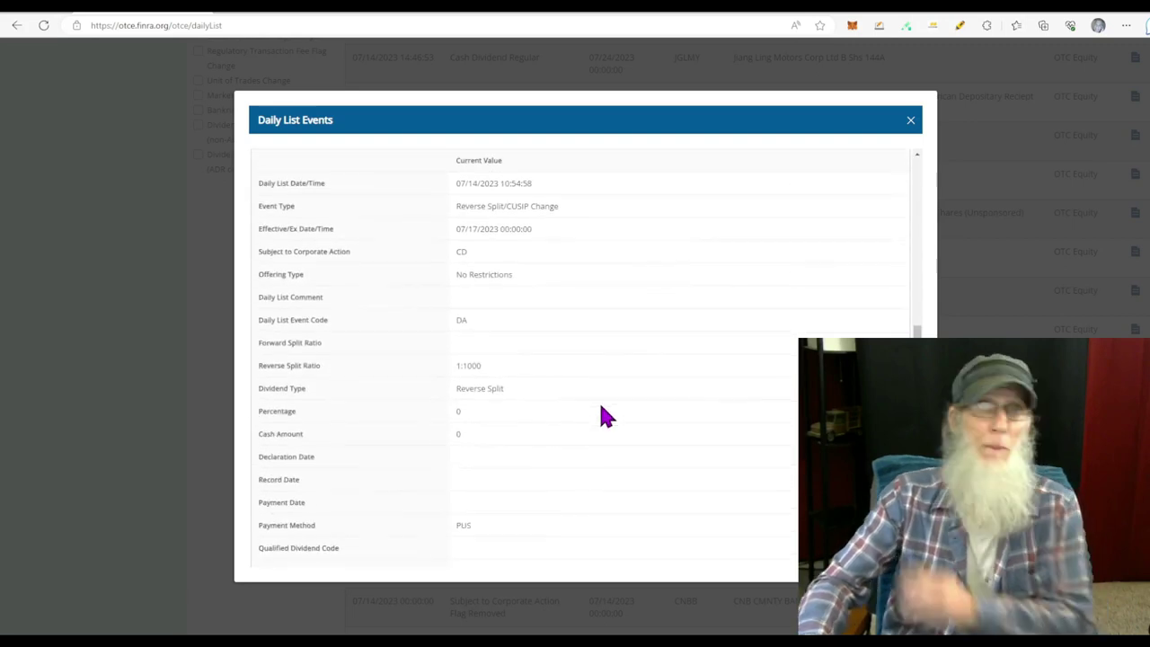
pyautogui.moveTo(538, 184); pyautogui.dragTo(445, 186)
pyautogui.moveTo(575, 206); pyautogui.dragTo(453, 222)
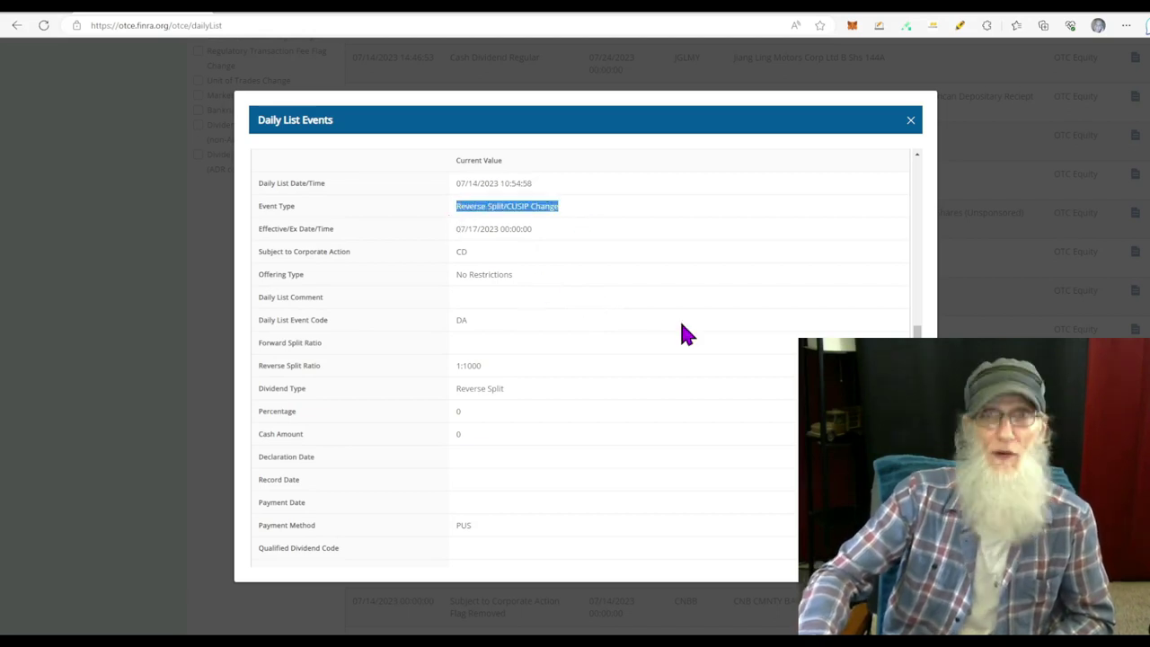
pyautogui.moveTo(562, 232); pyautogui.dragTo(454, 239)
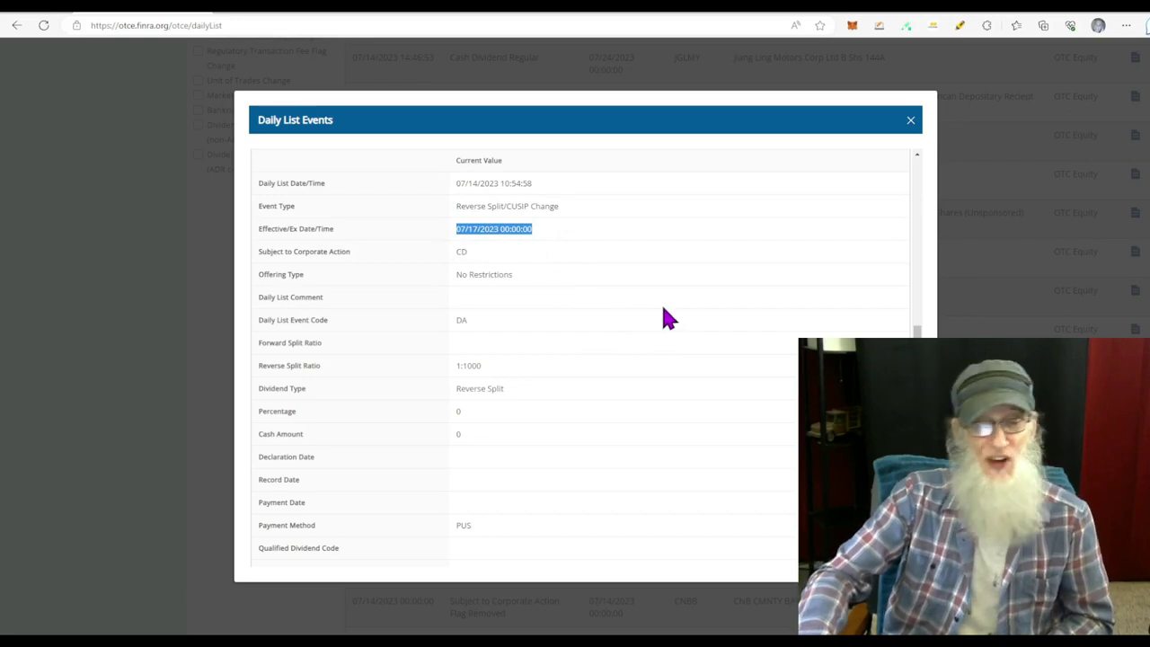
pyautogui.moveTo(549, 368); pyautogui.dragTo(405, 365)
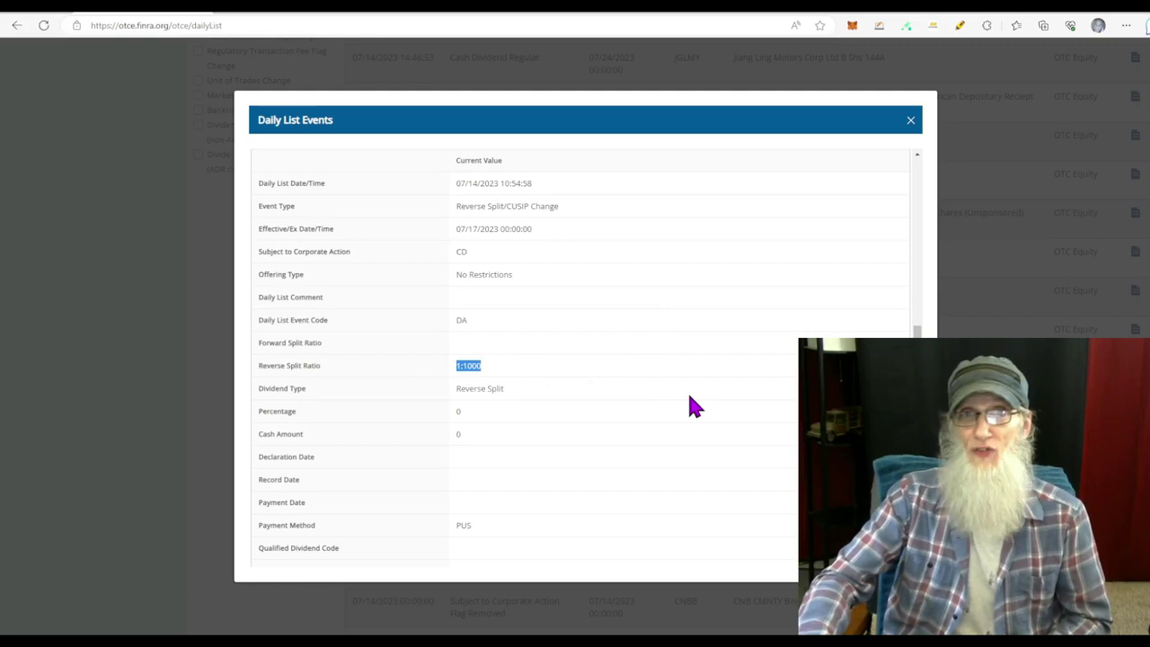
pyautogui.click(910, 120)
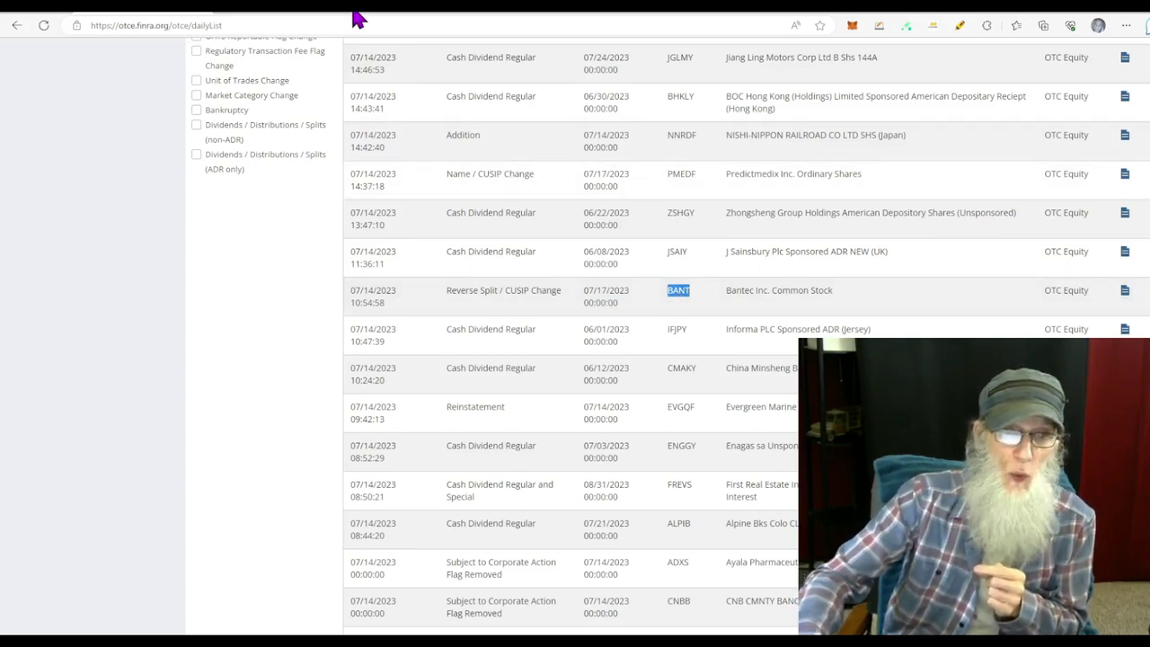
# Switch to the OTC Markets site and look up the quote for BANT
pyautogui.click(274, 16)
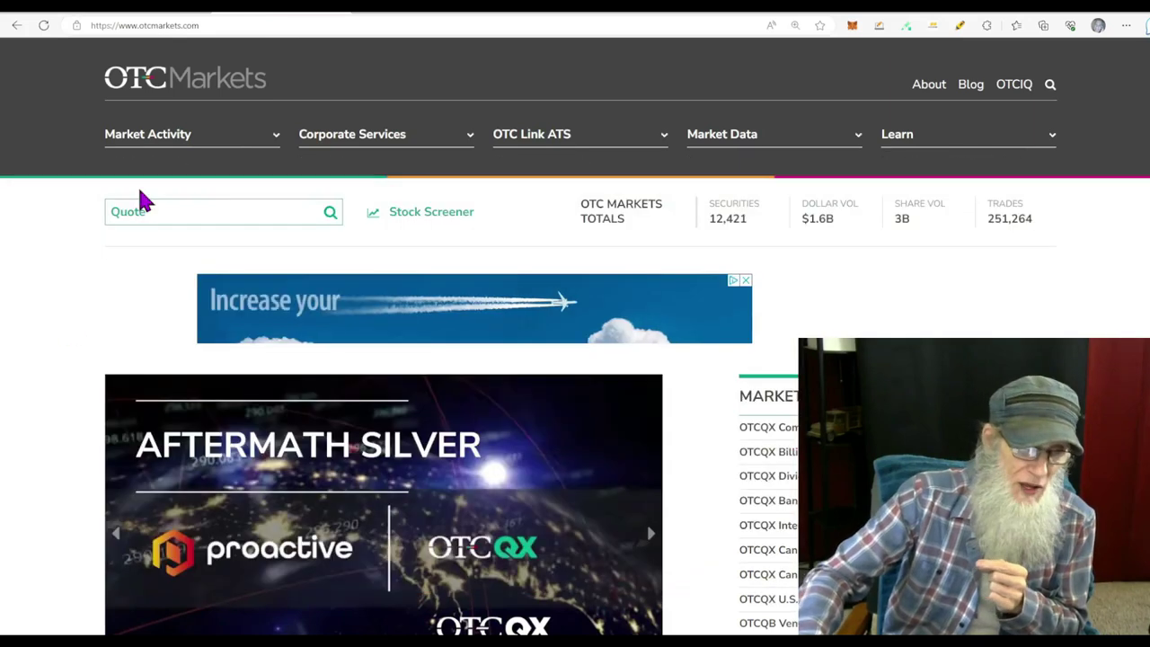
pyautogui.click(133, 211)
pyautogui.write('BANT')
pyautogui.press('Return')
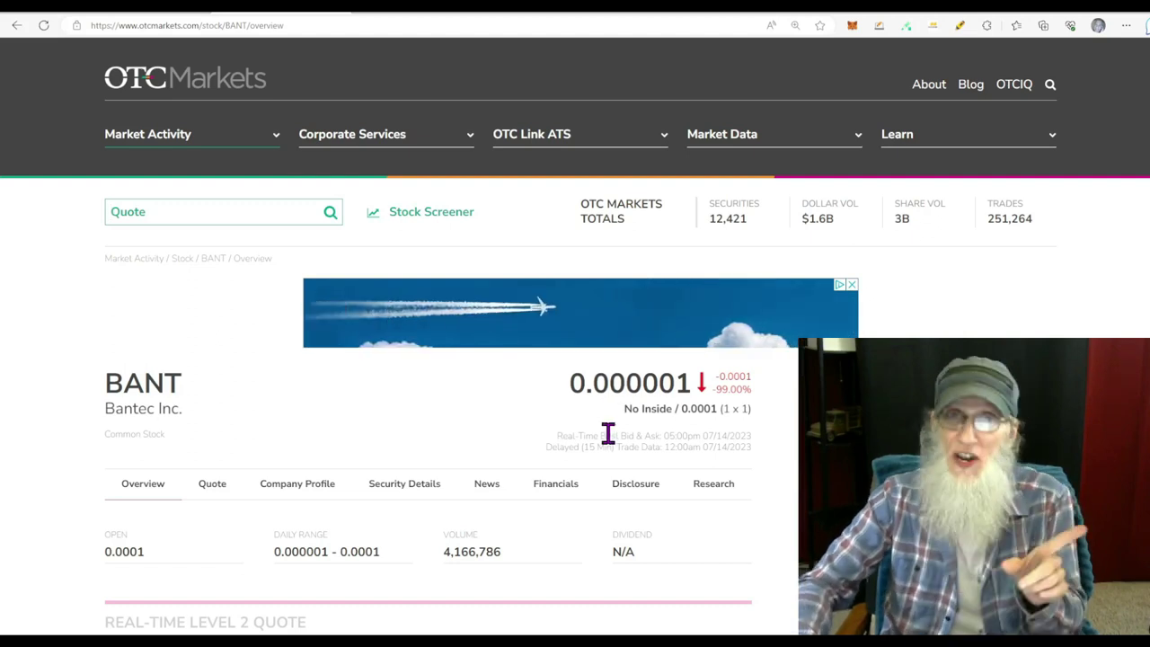
# Examine BANT's share structure in its security details, highlighting the unrestricted, outstanding and DTC-held share figures, and return to the quoted price
pyautogui.scroll(-2, 462, 422)
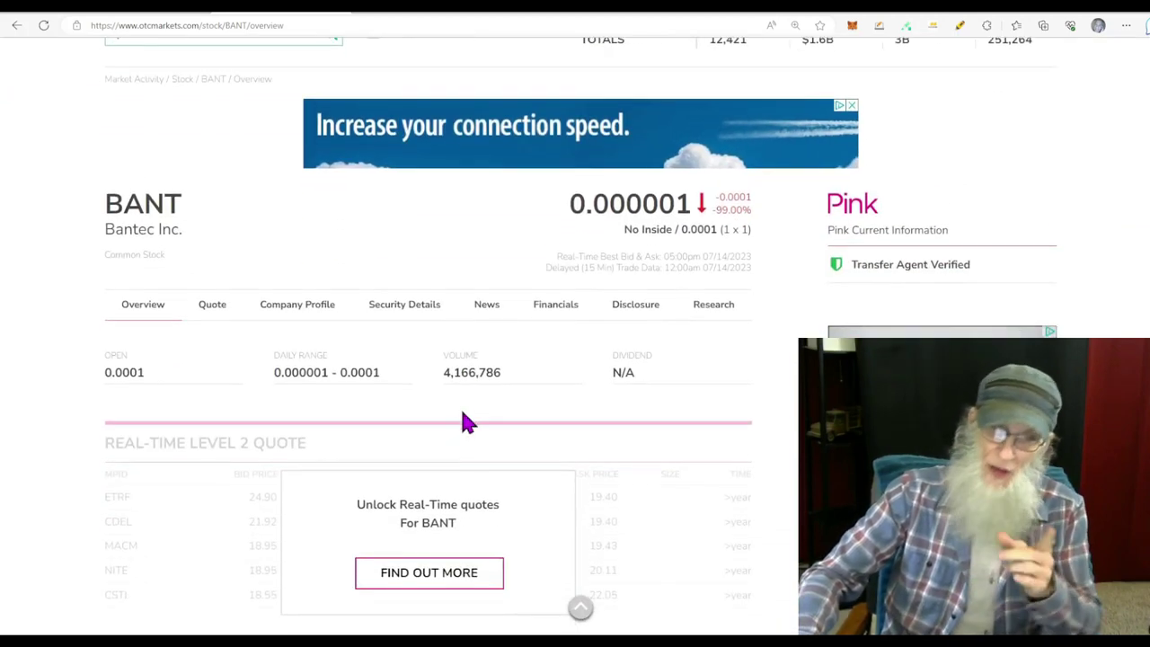
pyautogui.click(405, 313)
pyautogui.scroll(-3, 536, 270)
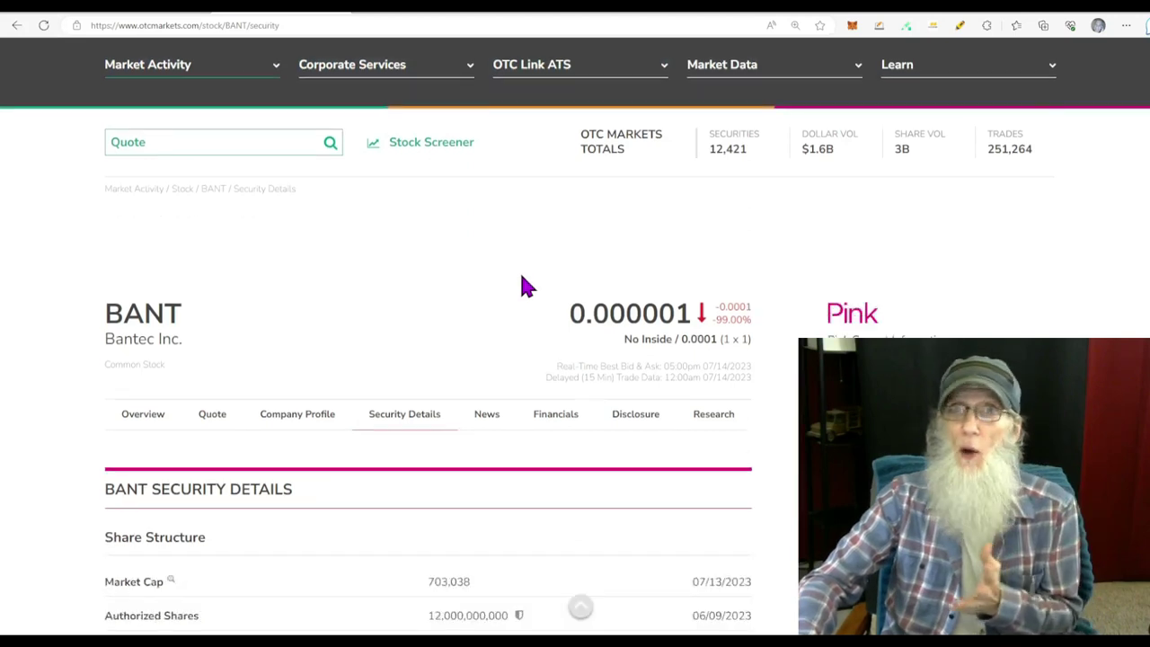
pyautogui.scroll(-3, 536, 281)
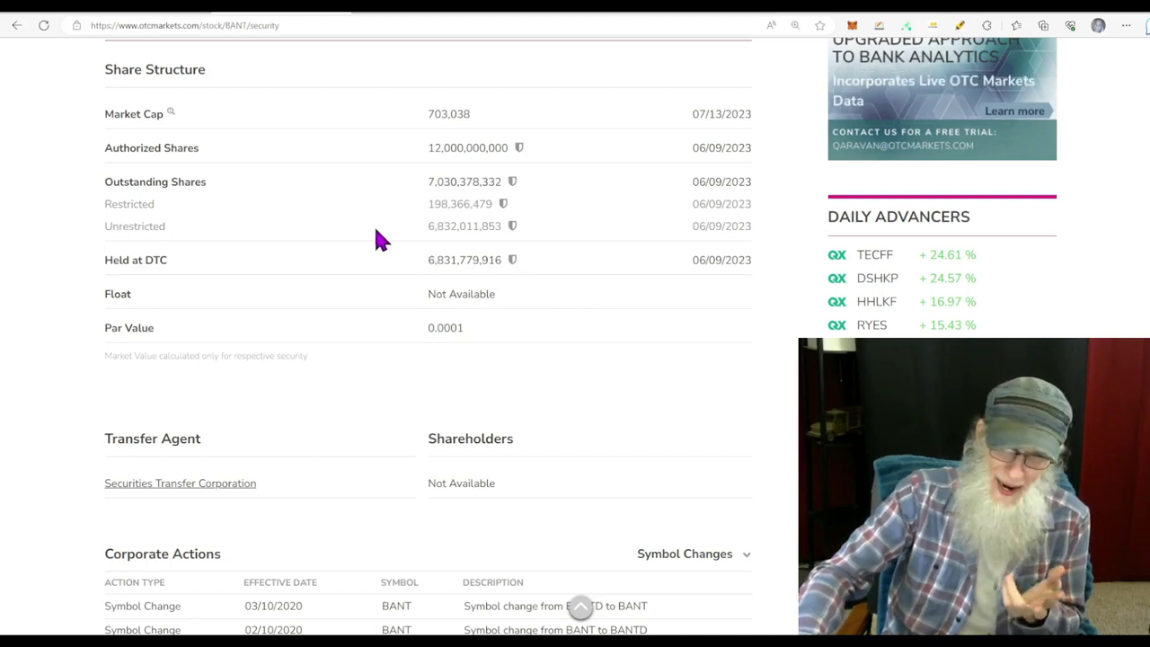
pyautogui.moveTo(426, 226); pyautogui.dragTo(566, 243)
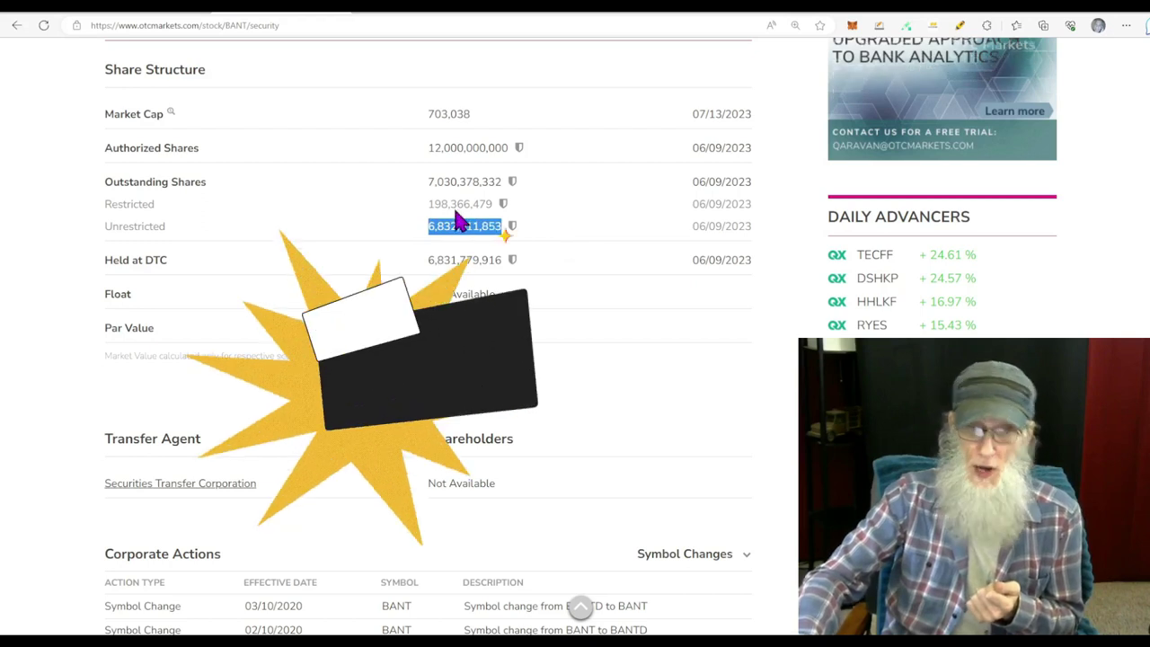
pyautogui.click(426, 184)
pyautogui.moveTo(426, 185); pyautogui.dragTo(580, 198)
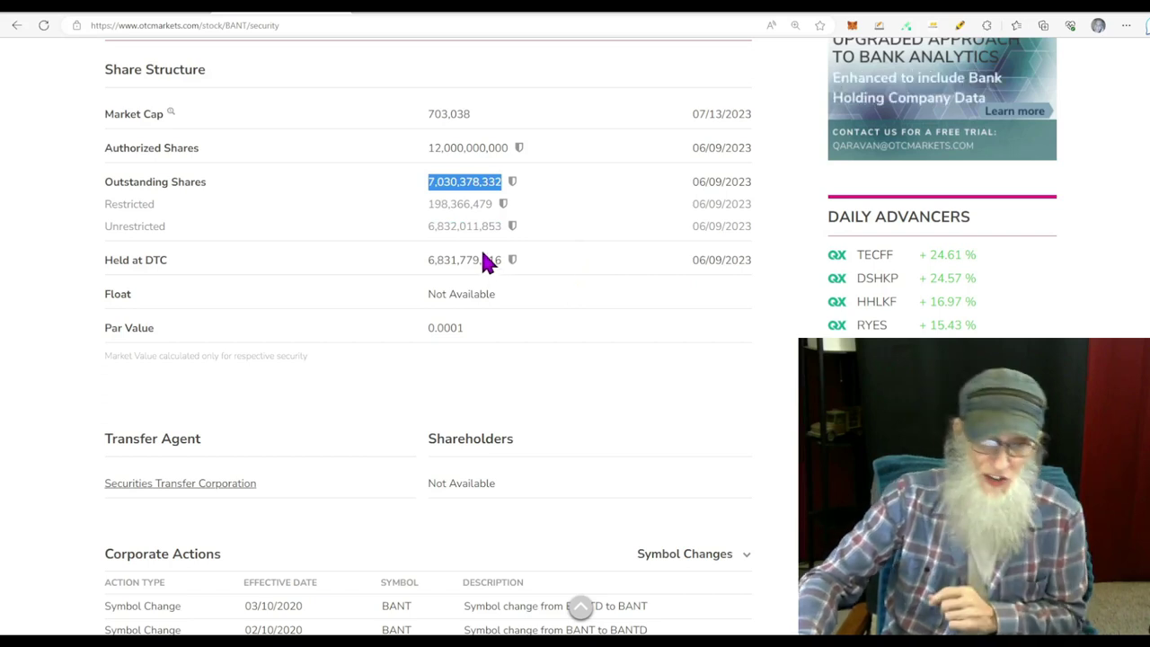
pyautogui.moveTo(480, 259); pyautogui.dragTo(508, 264)
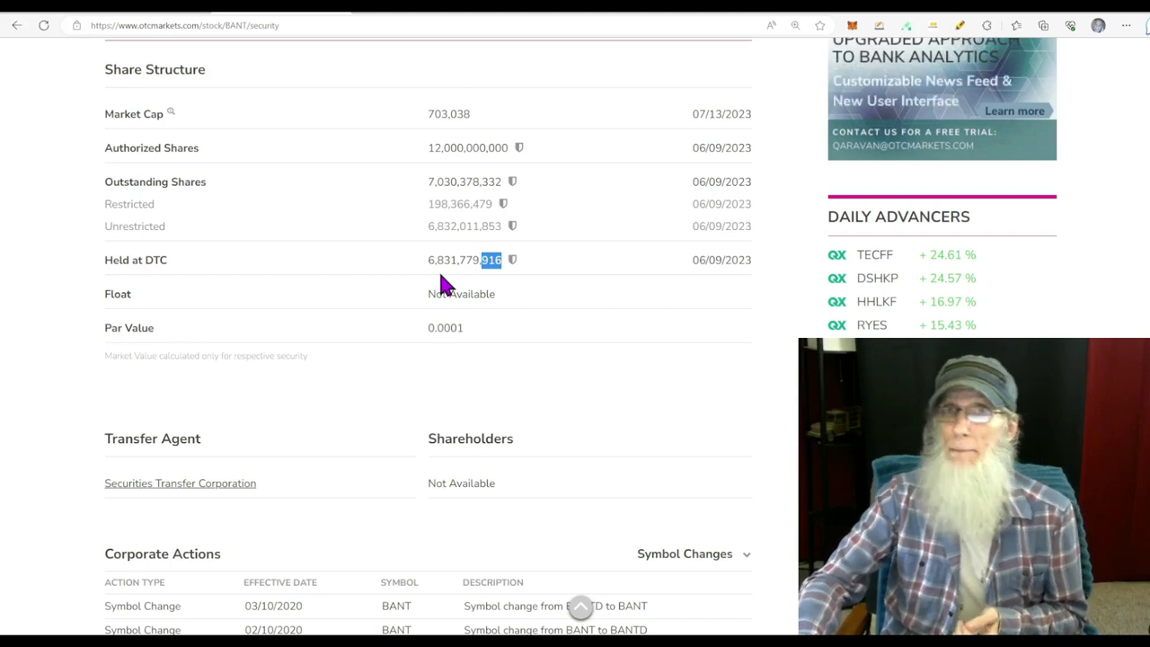
pyautogui.scroll(4, 474, 301)
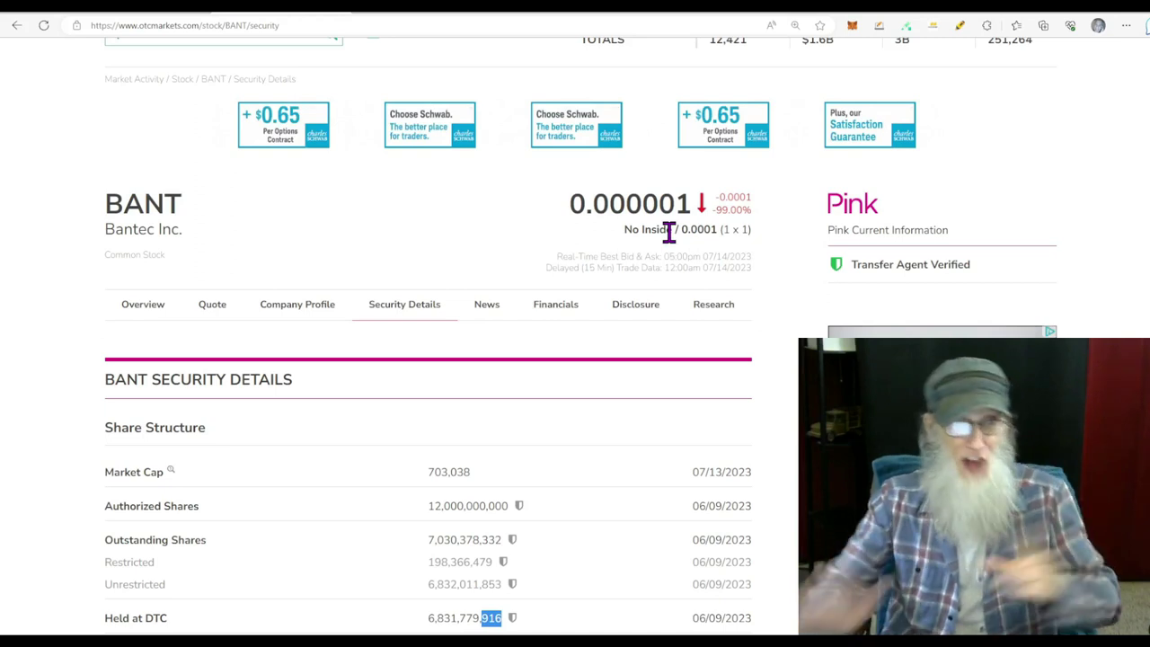
# Return to FINRA's Daily List and find the Northeast Indiana Bancorp forward split entry, highlighting its event type and effective date
pyautogui.click(118, 16)
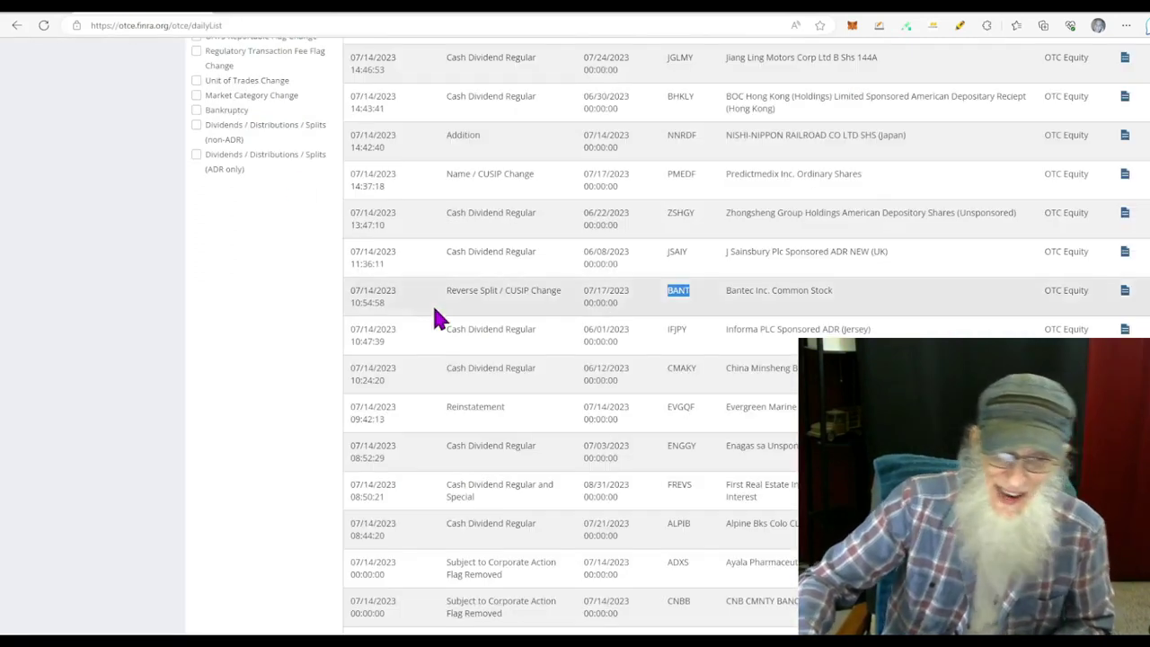
pyautogui.scroll(-2, 491, 288)
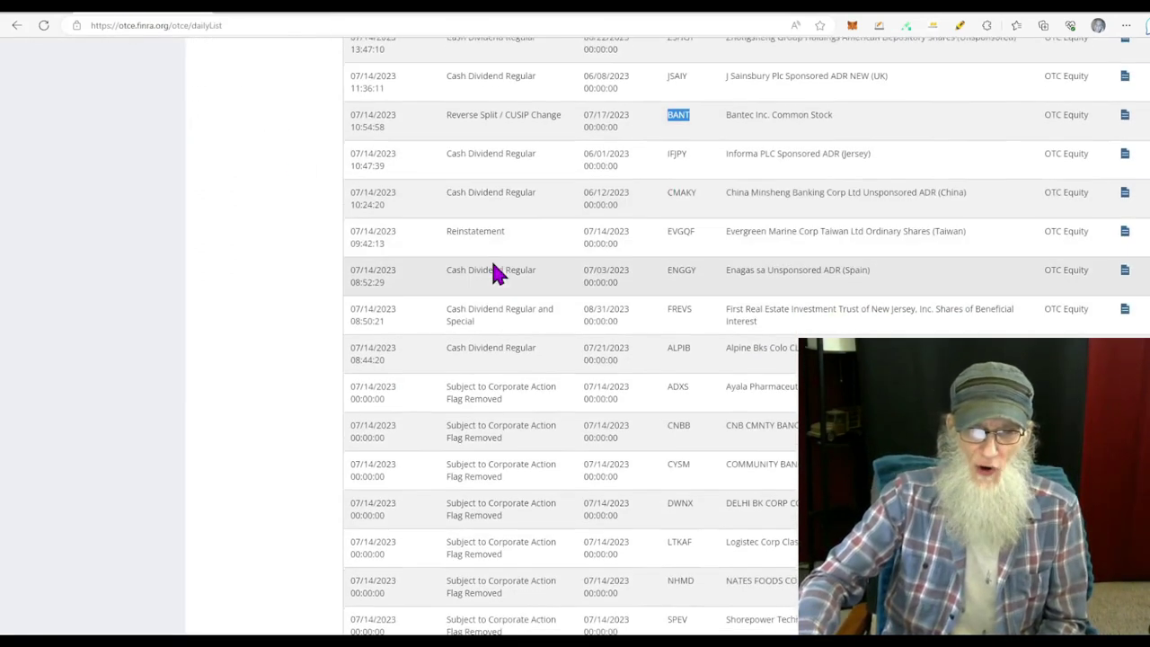
pyautogui.scroll(-1, 493, 266)
pyautogui.scroll(-1, 492, 269)
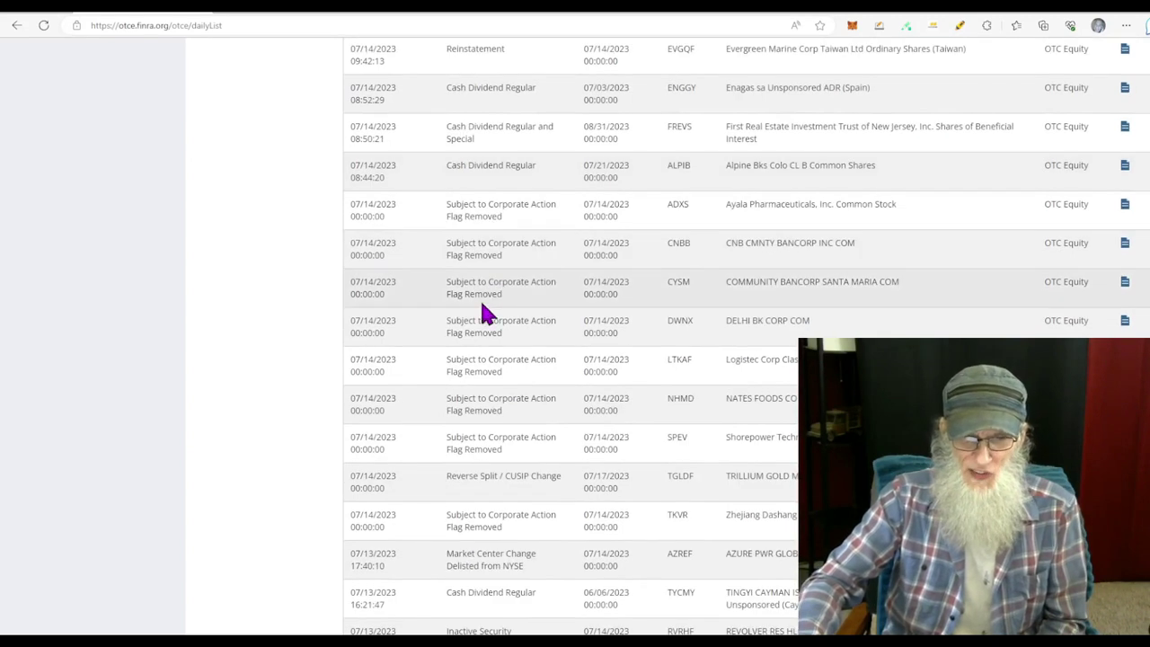
pyautogui.scroll(-2, 489, 320)
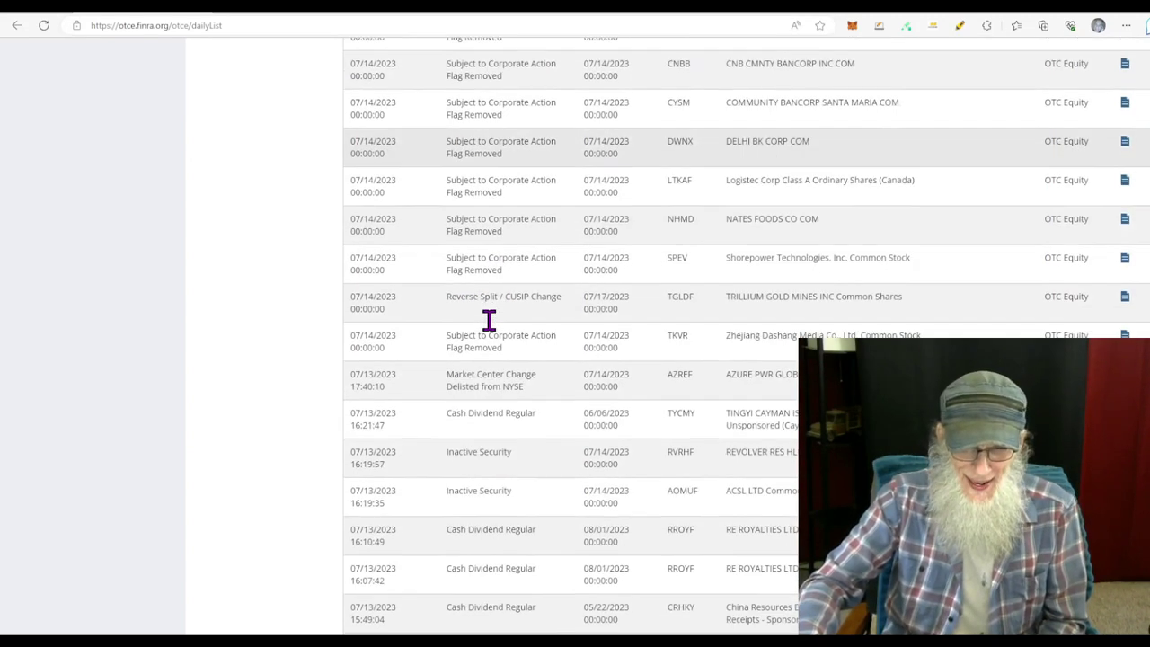
pyautogui.scroll(-4, 489, 320)
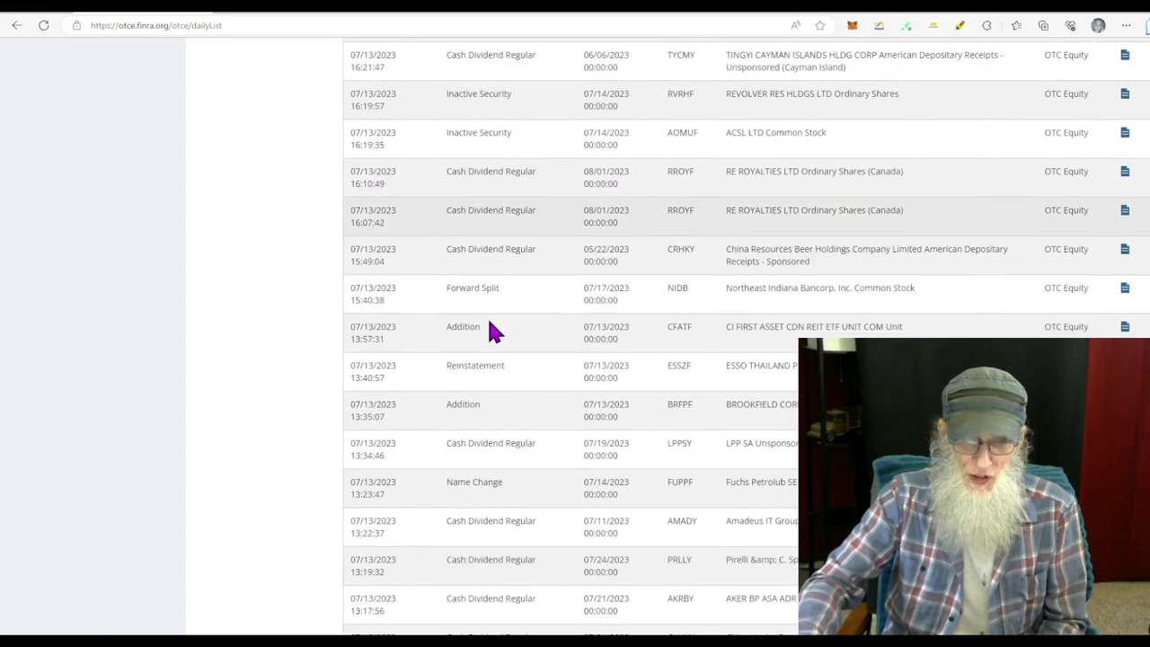
pyautogui.moveTo(445, 289); pyautogui.dragTo(503, 301)
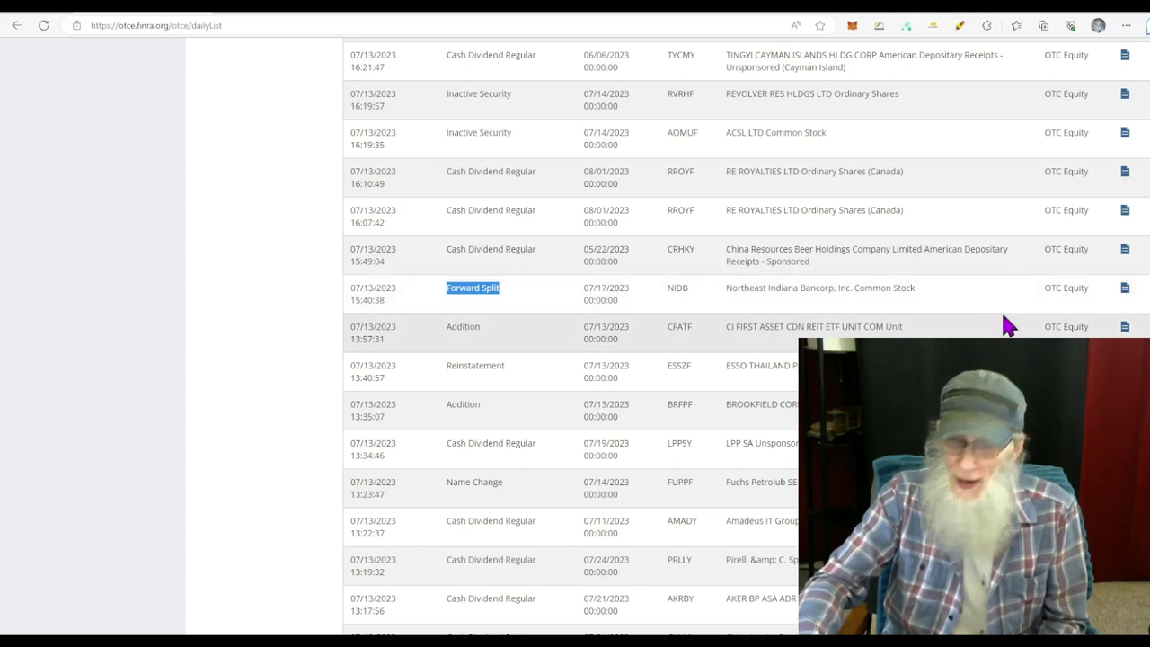
pyautogui.moveTo(582, 289); pyautogui.dragTo(631, 289)
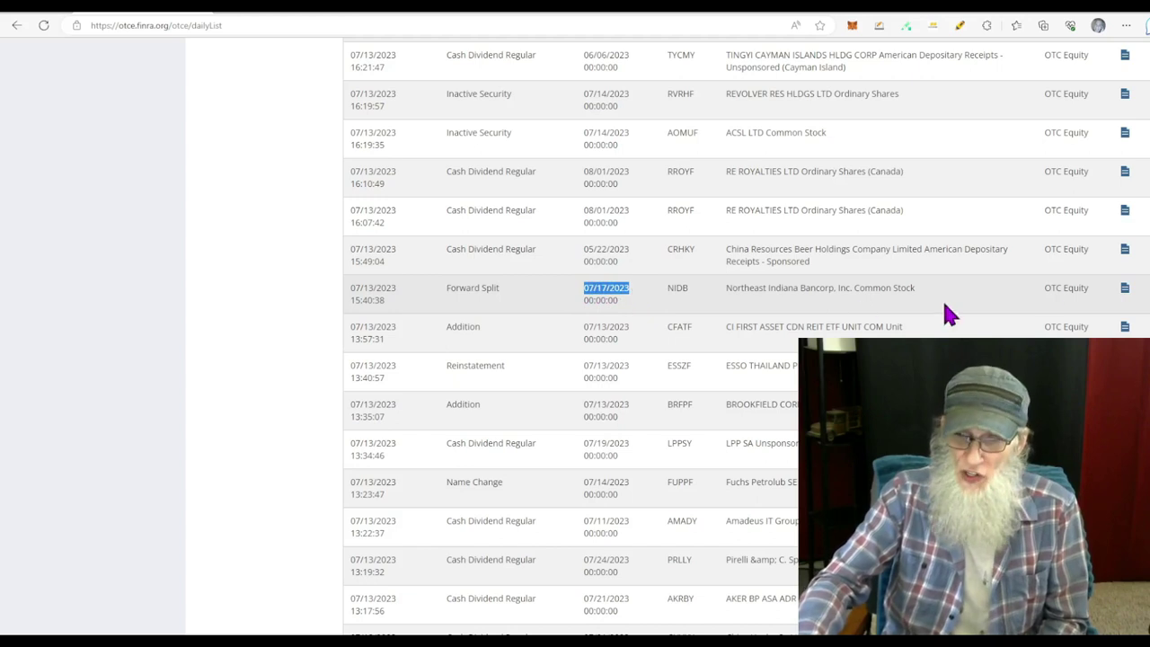
# Inspect the Northeast Indiana Bancorp event's details down to its forward split ratio, and close them
pyautogui.click(1125, 290)
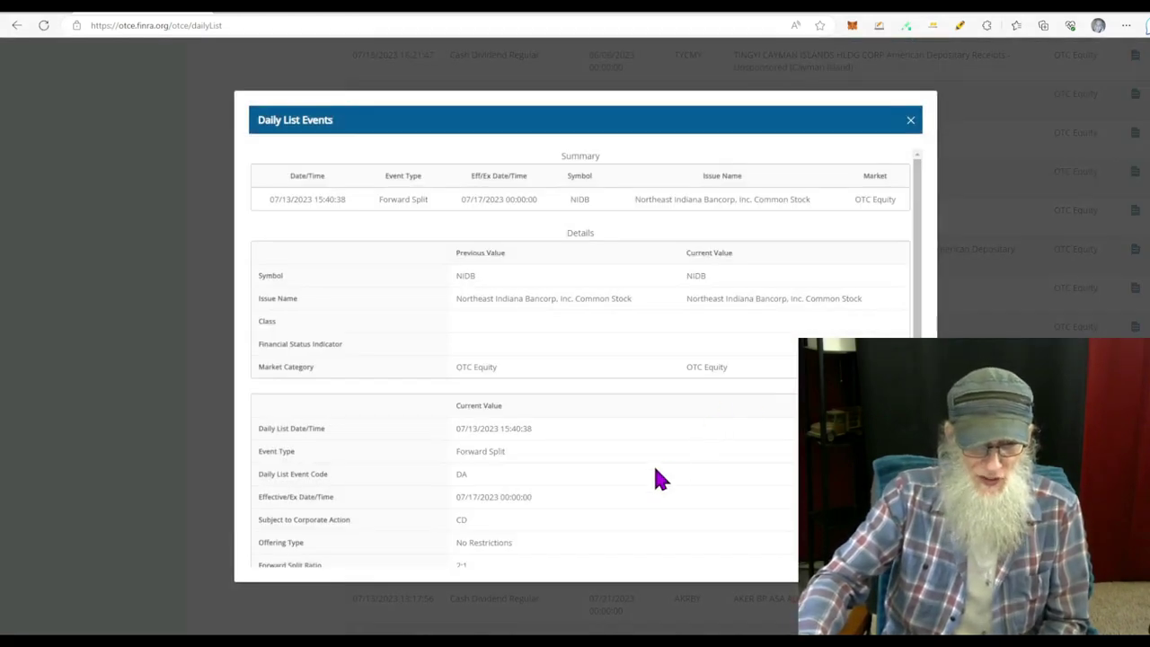
pyautogui.scroll(-2, 653, 464)
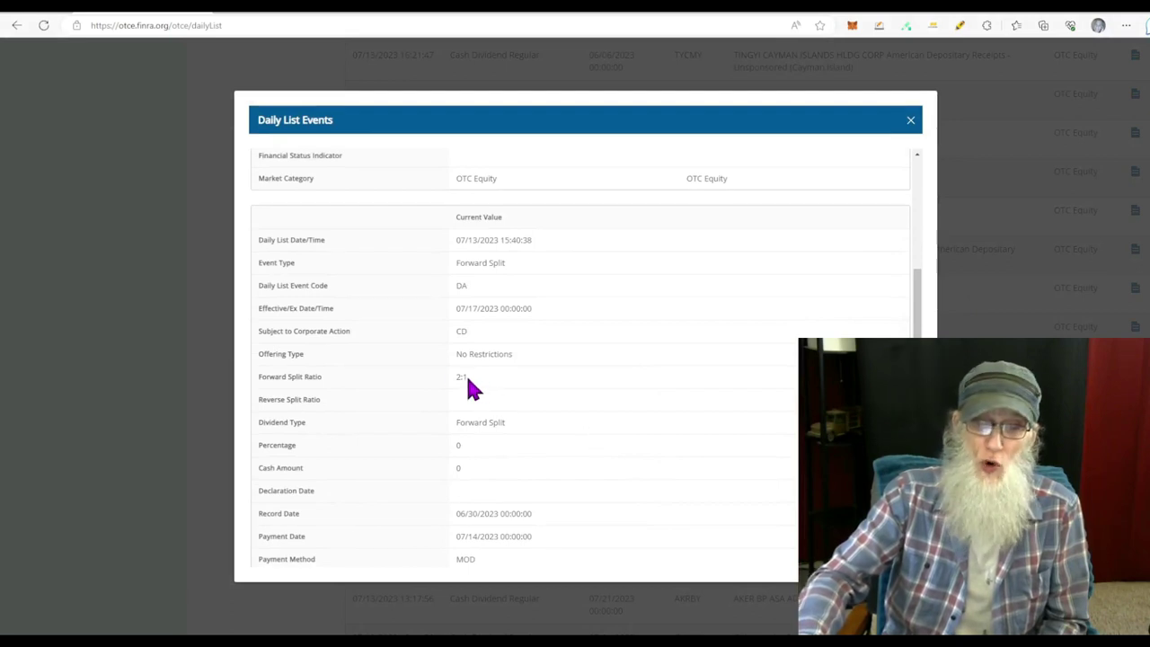
pyautogui.click(909, 122)
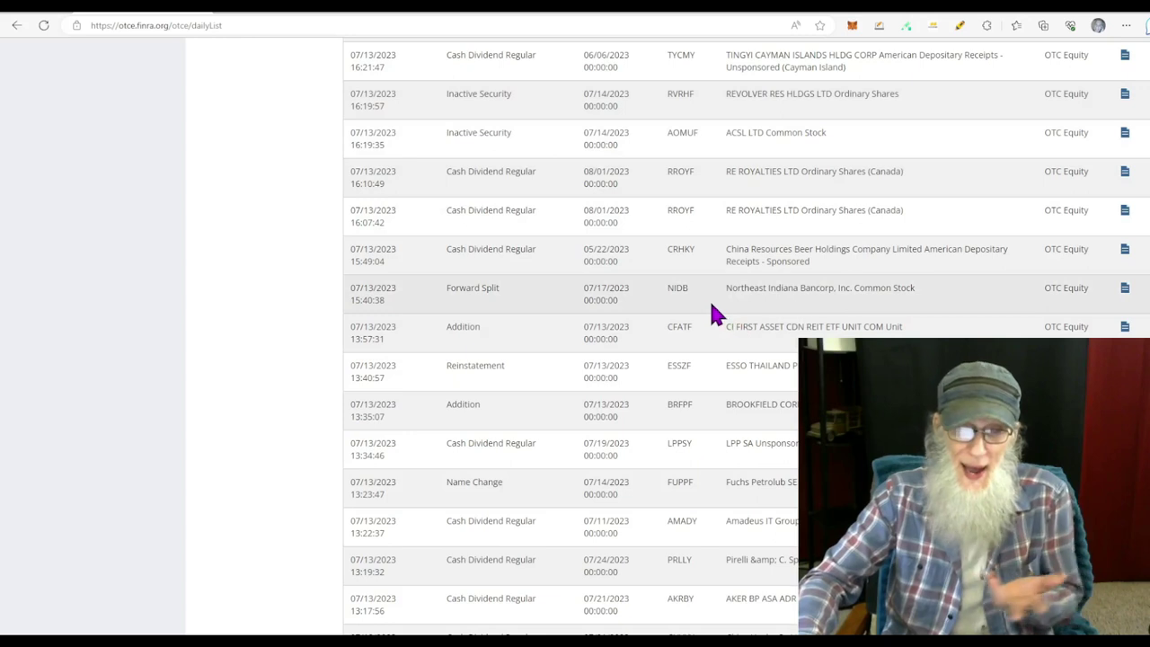
# Copy the NIDB symbol from the Daily List and look up its security details on OTC Markets
pyautogui.doubleClick(675, 287)
pyautogui.hotkey('ctrl', 'c')
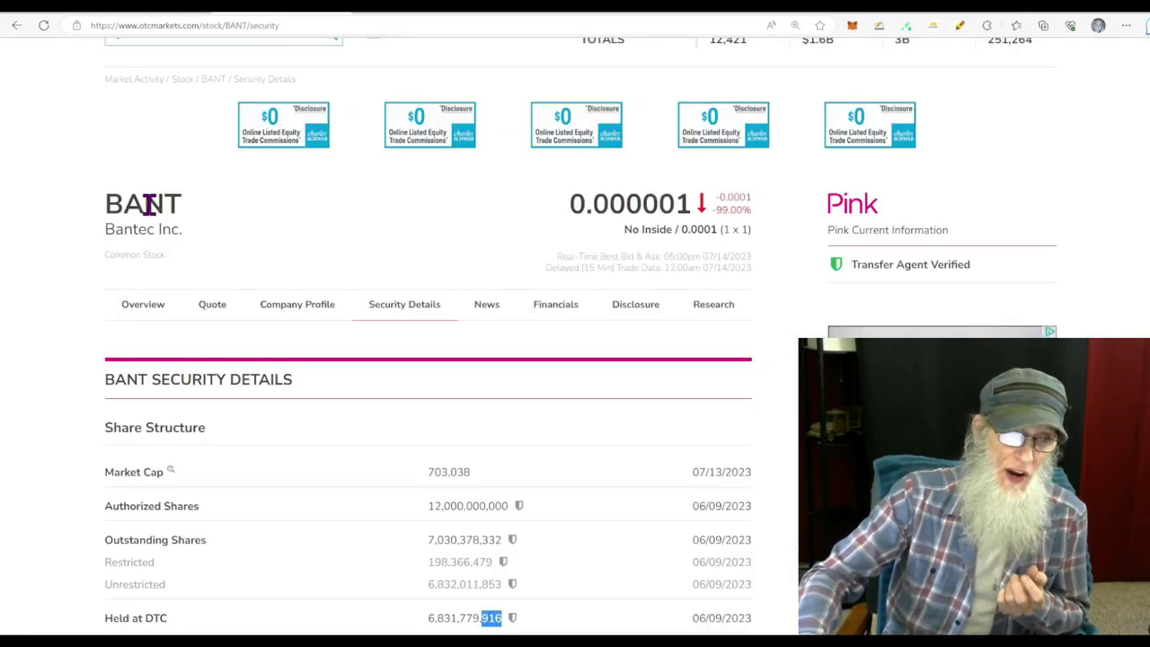
pyautogui.scroll(1, 151, 190)
pyautogui.hotkey('ctrl', 'v')
pyautogui.press('Return')
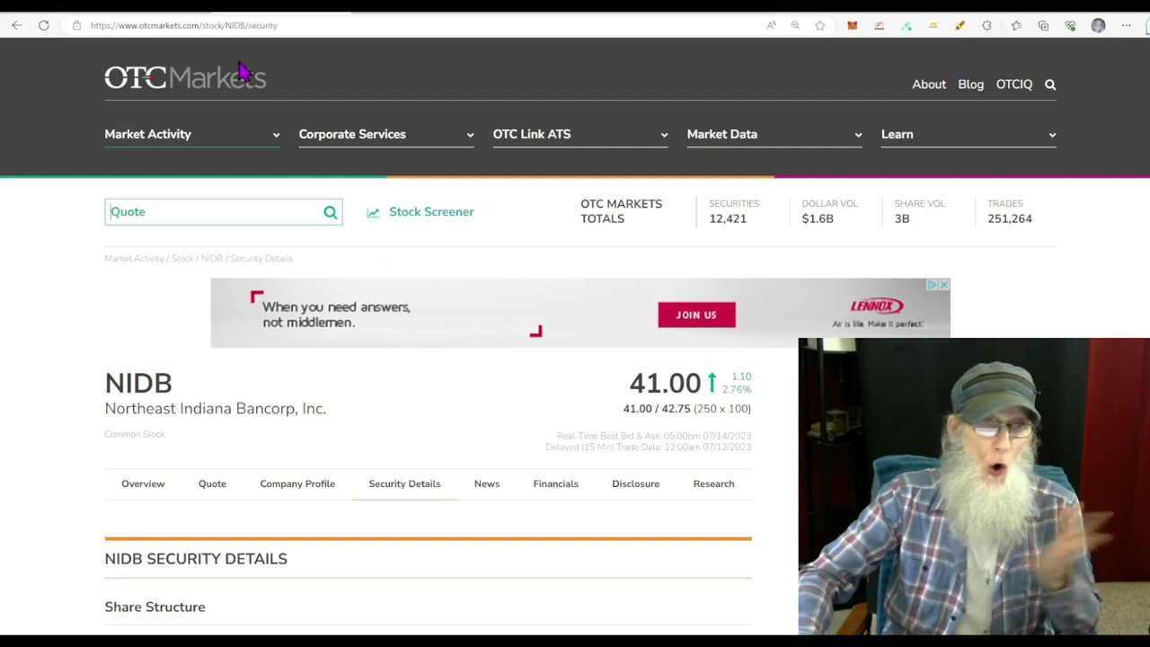
# Return to FINRA's Daily List and find the MAP AKTIF ADIPERKASA forward split entry, highlighting its symbol and effective date
pyautogui.click(121, 16)
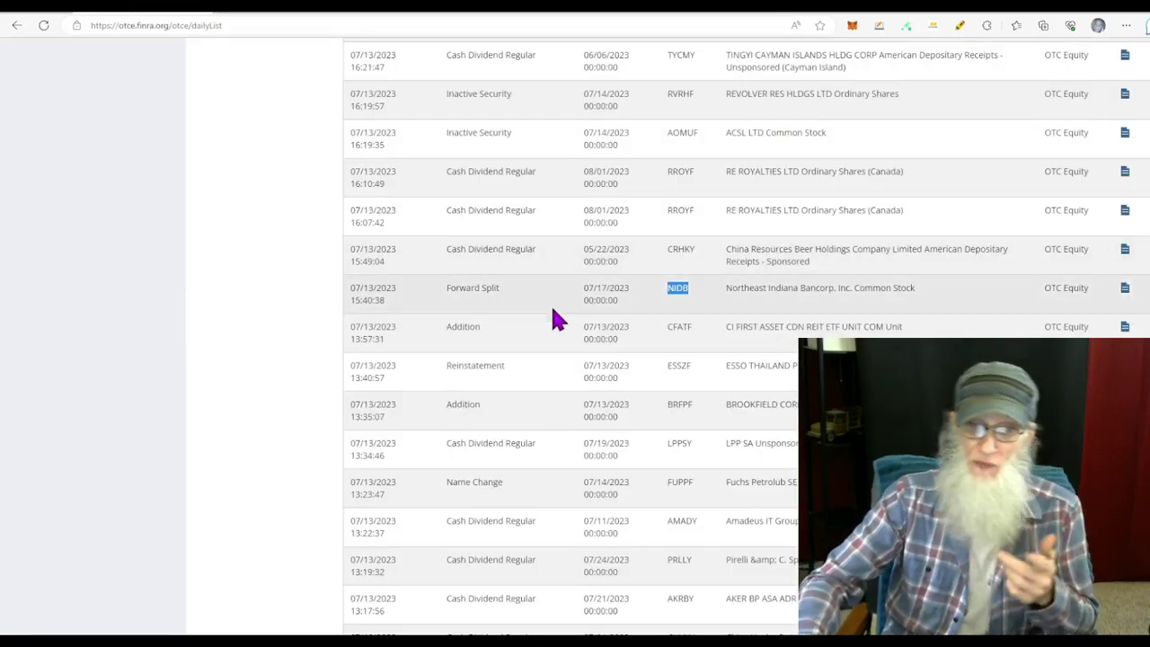
pyautogui.scroll(-2, 551, 305)
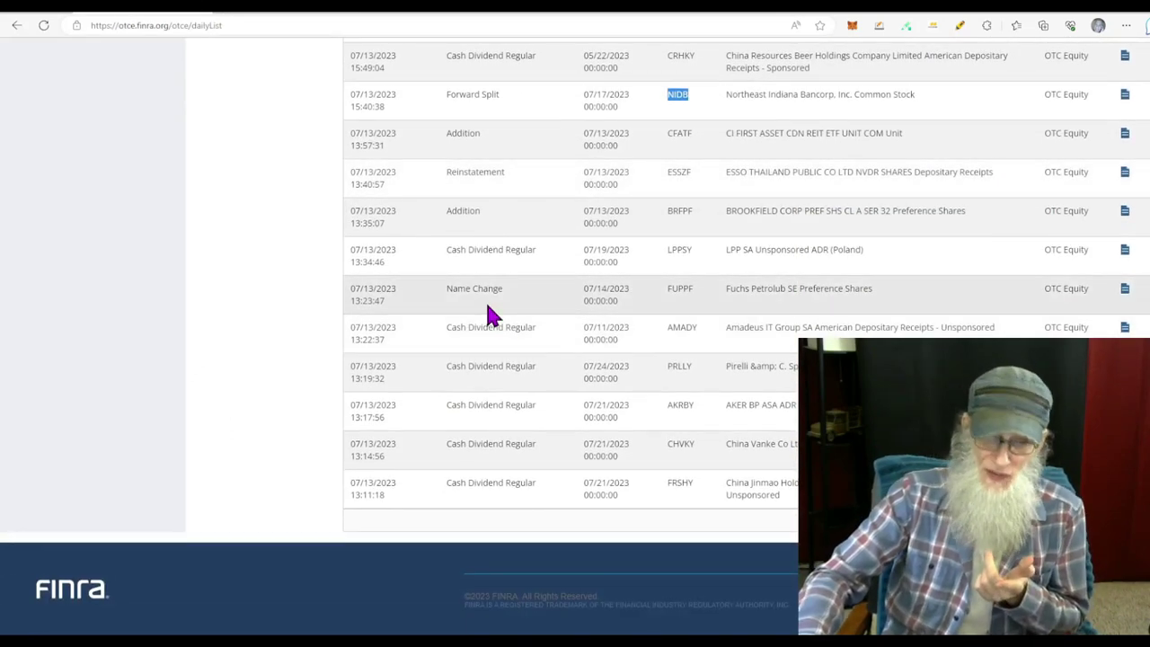
pyautogui.scroll(-5, 742, 429)
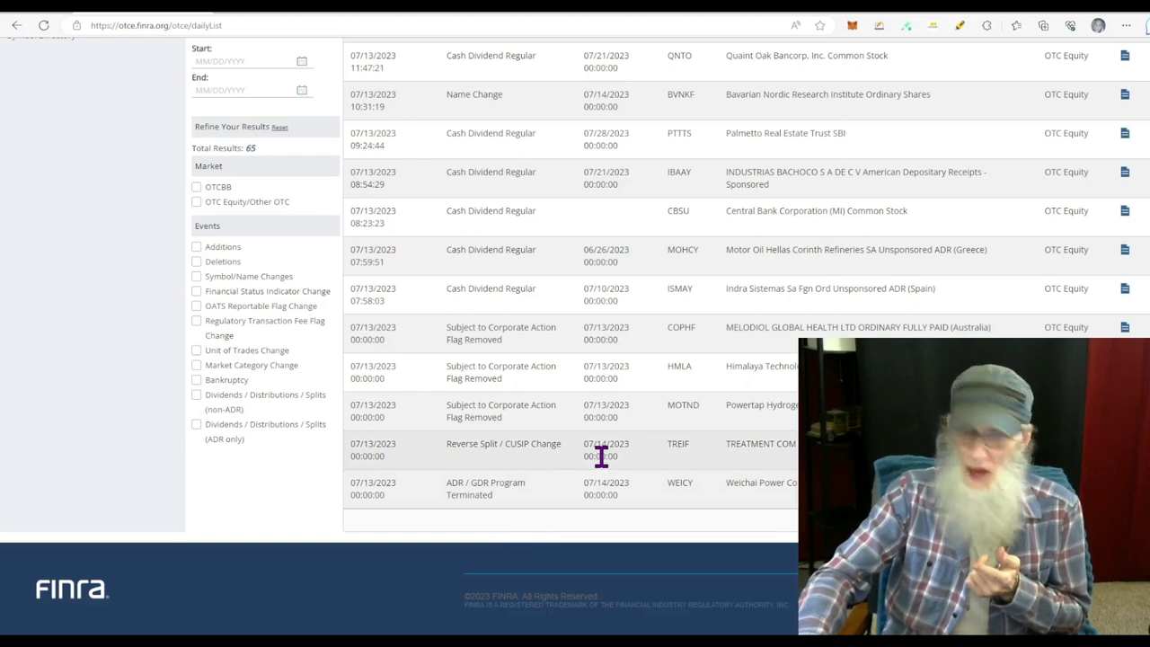
pyautogui.scroll(5, 539, 395)
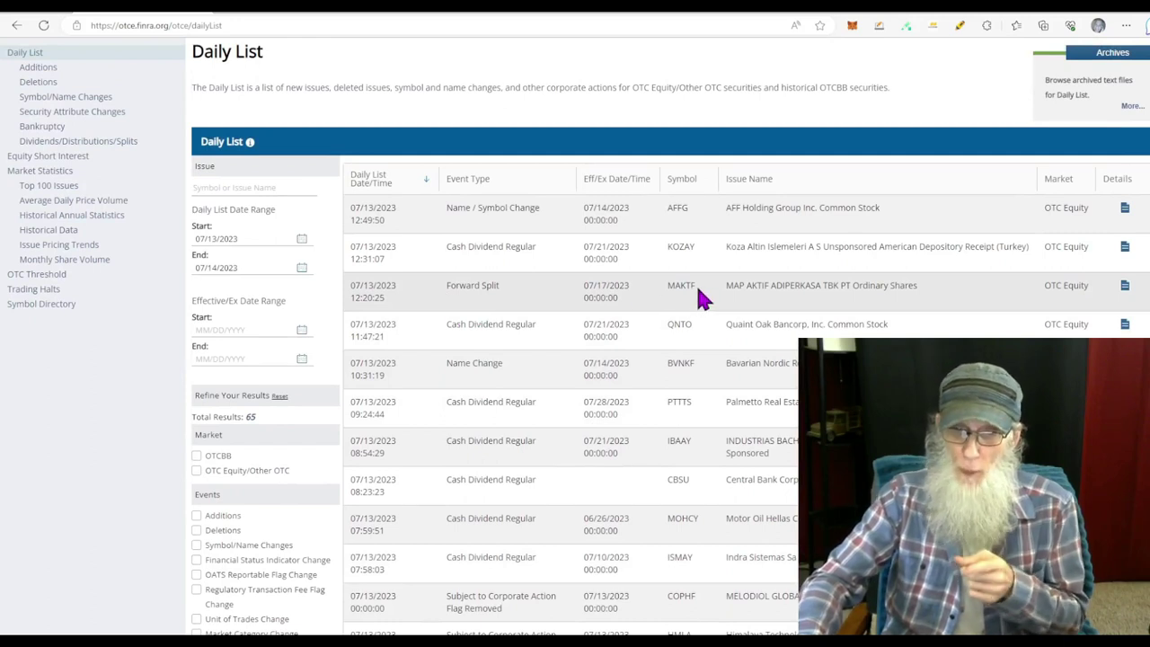
pyautogui.moveTo(696, 286); pyautogui.dragTo(688, 285)
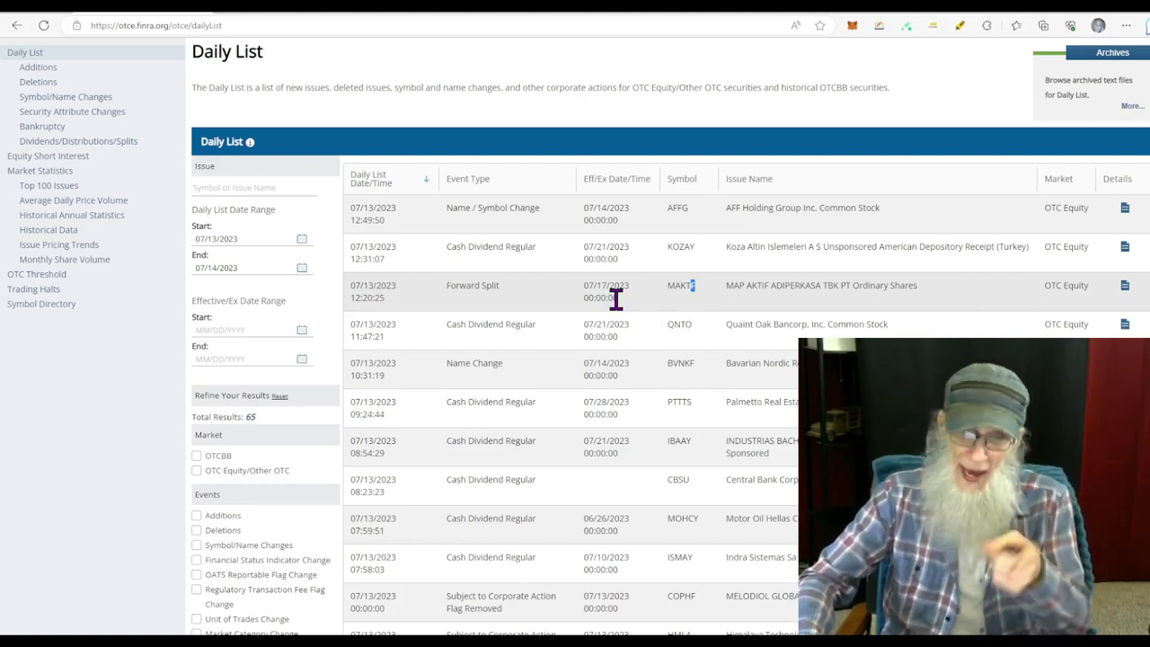
pyautogui.moveTo(610, 286); pyautogui.dragTo(592, 287)
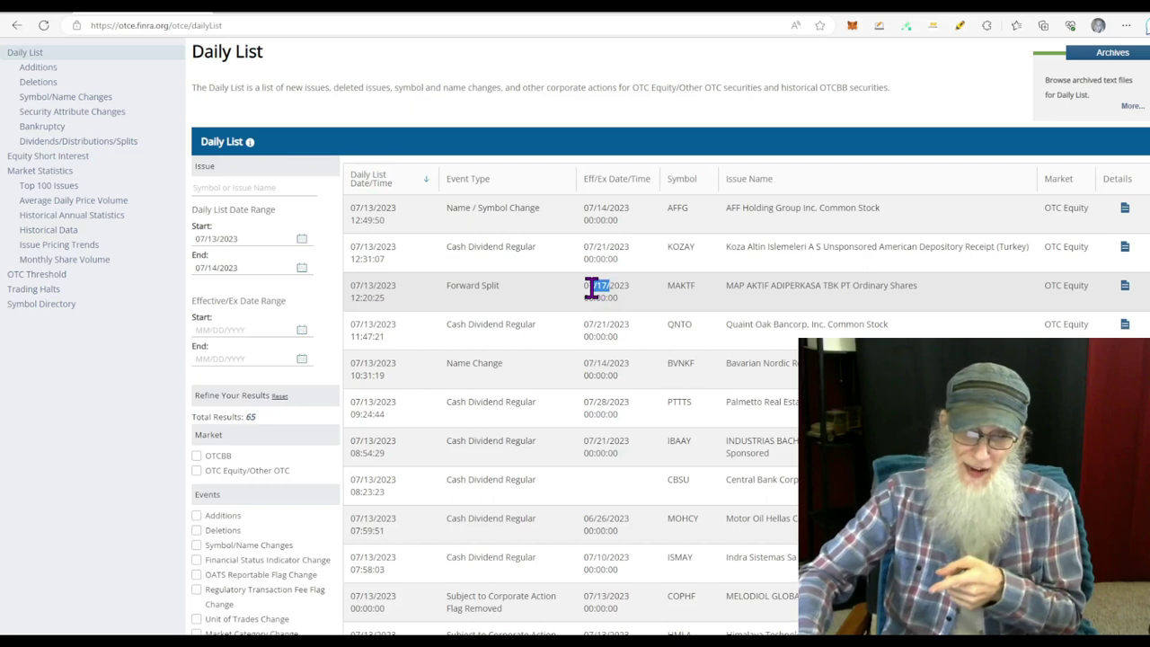
# Inspect the MAKTF event's details down to its forward split ratio, and close them
pyautogui.click(1124, 288)
pyautogui.scroll(-3, 755, 366)
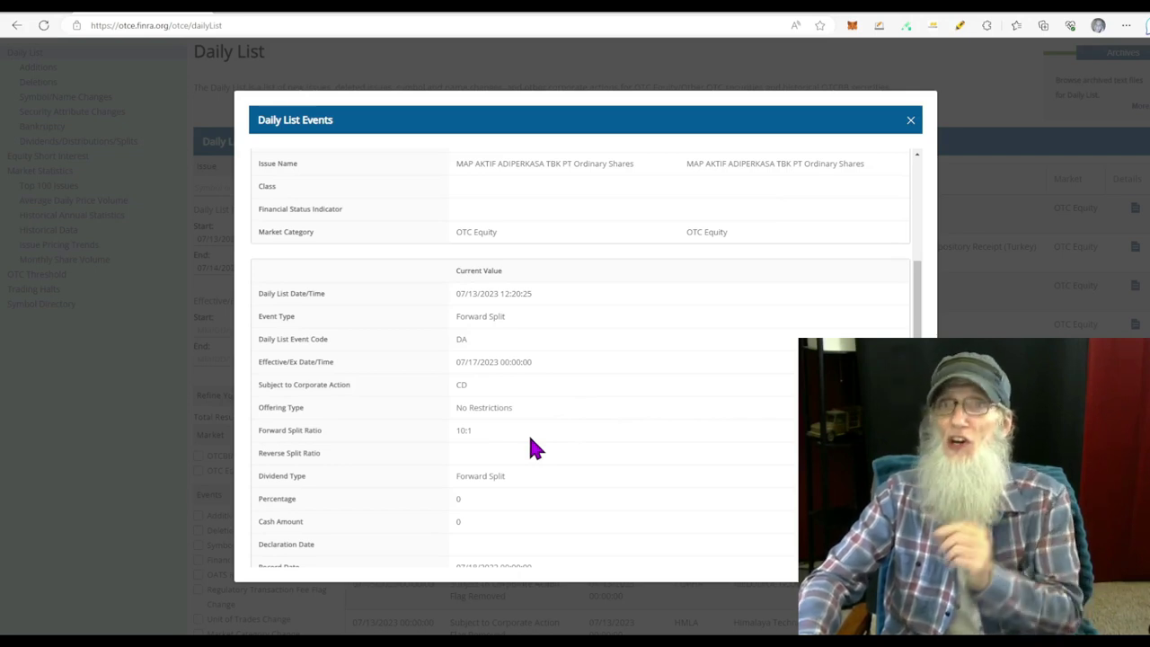
pyautogui.click(910, 120)
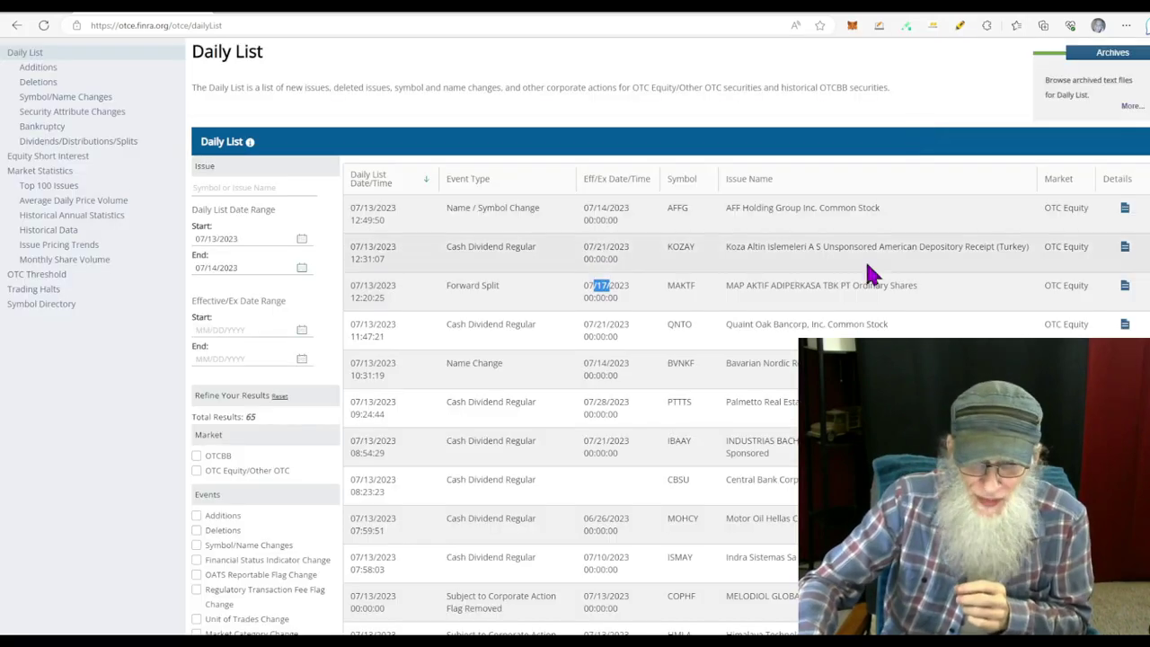
# Highlight the MAKTF symbol in the Daily List and look up its security details on OTC Markets
pyautogui.moveTo(695, 286); pyautogui.dragTo(681, 286)
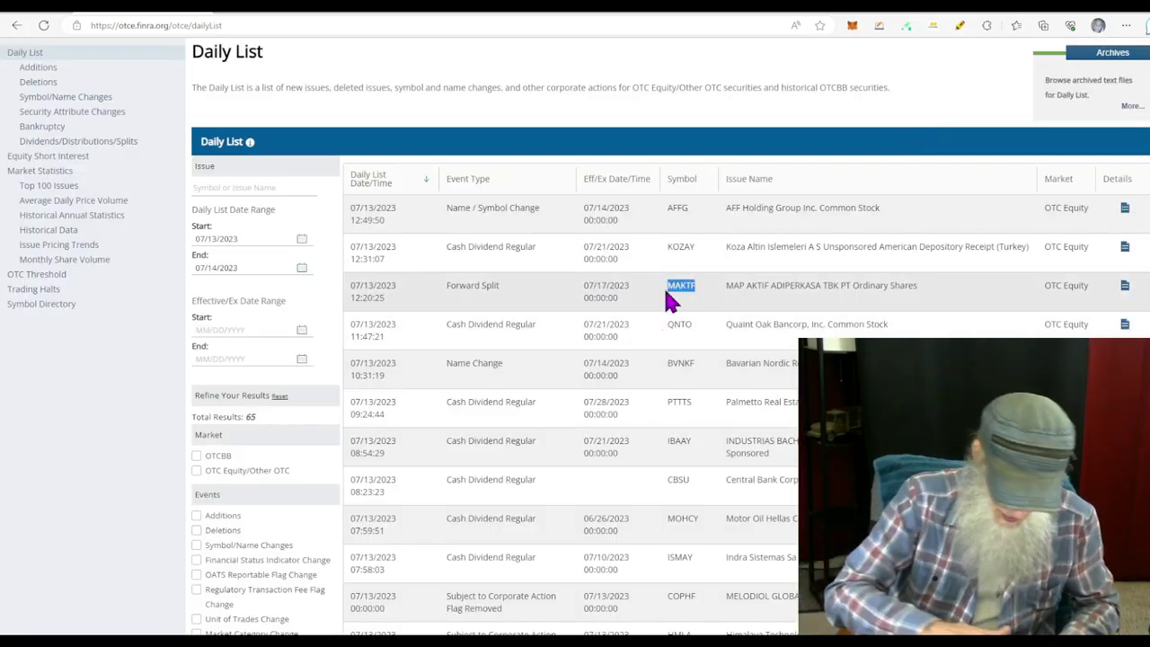
pyautogui.click(261, 12)
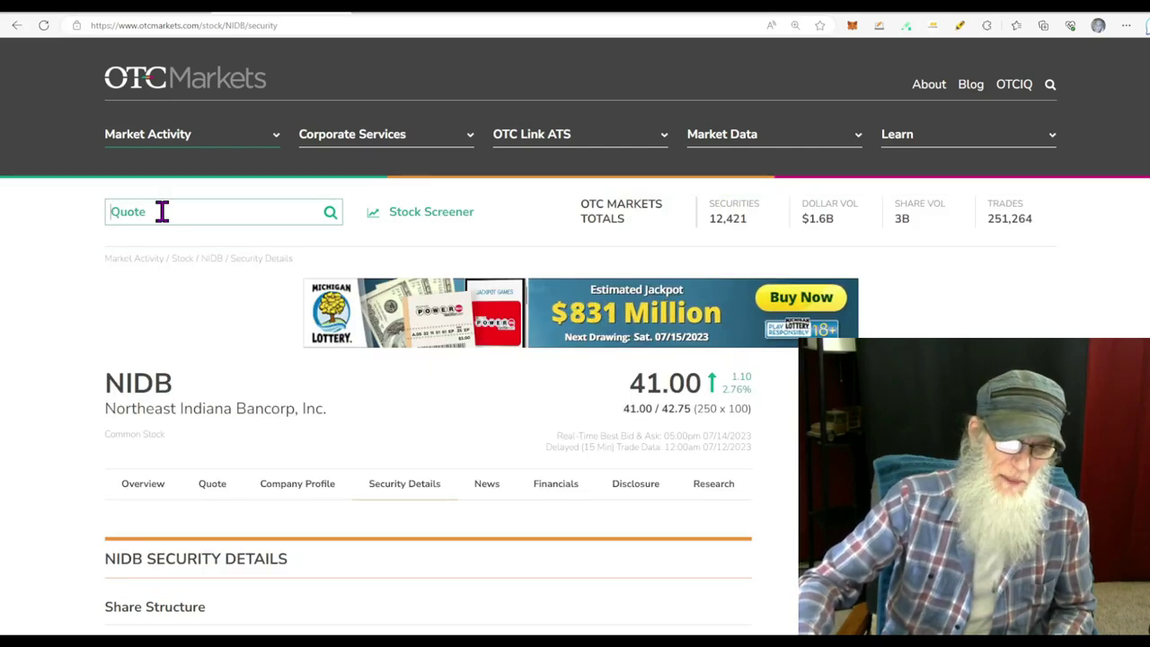
pyautogui.write('MAKTF')
pyautogui.press('Return')
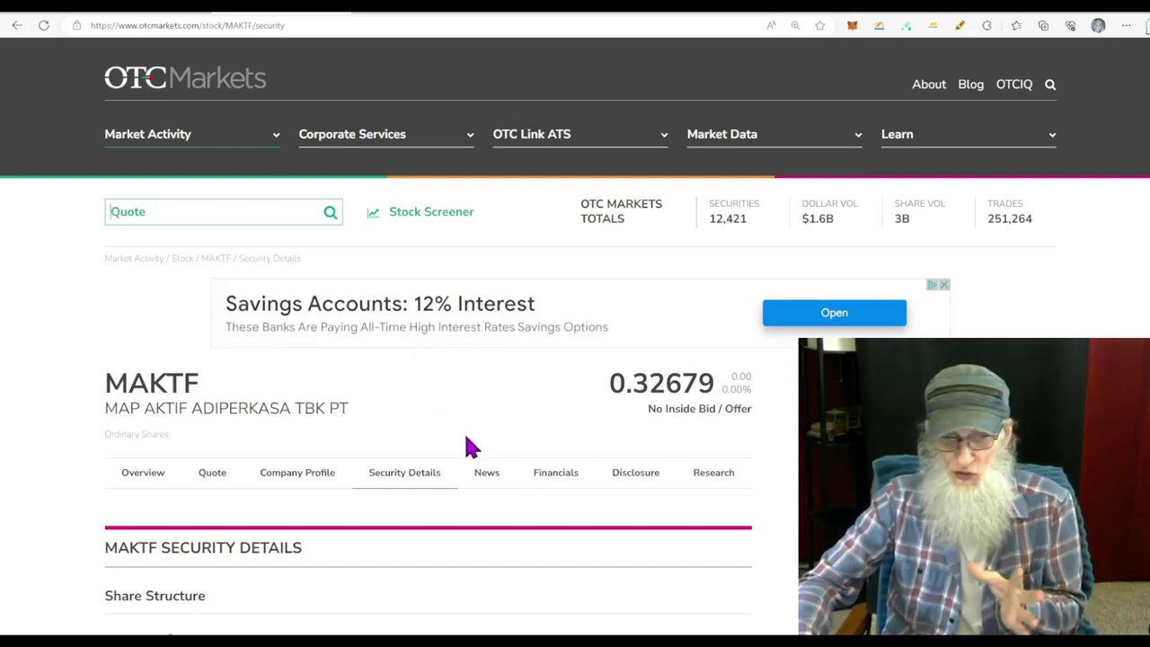
# Examine MAKTF's share structure and compare the outstanding shares with the quoted price
pyautogui.scroll(-3, 466, 440)
pyautogui.scroll(-2, 351, 467)
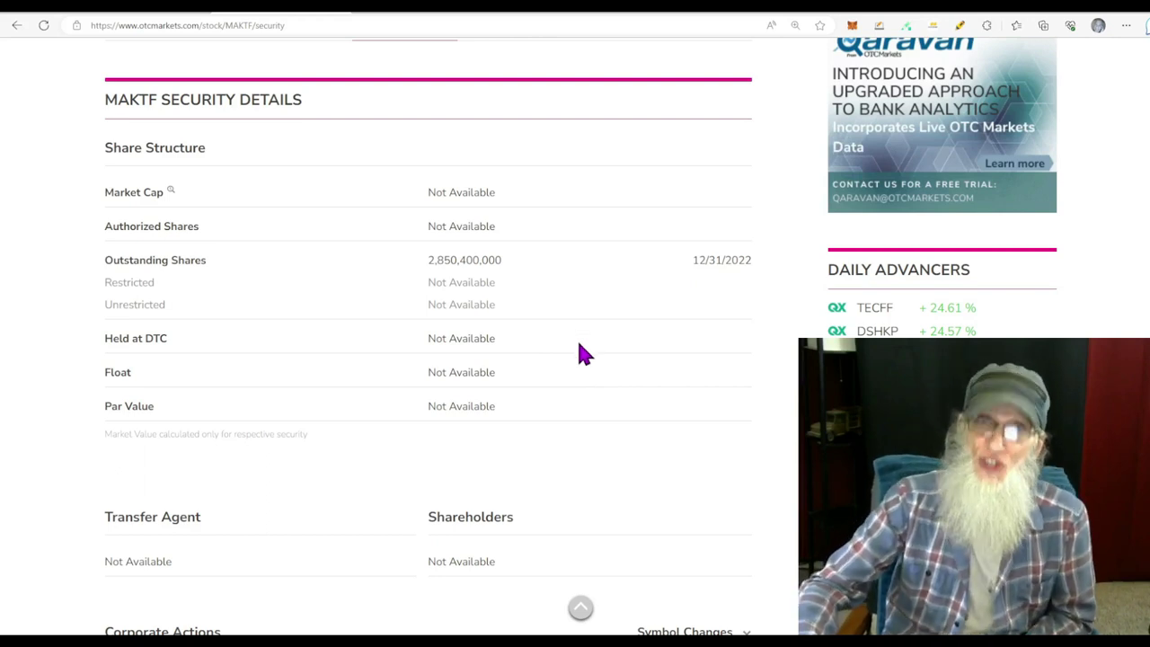
pyautogui.scroll(4, 577, 339)
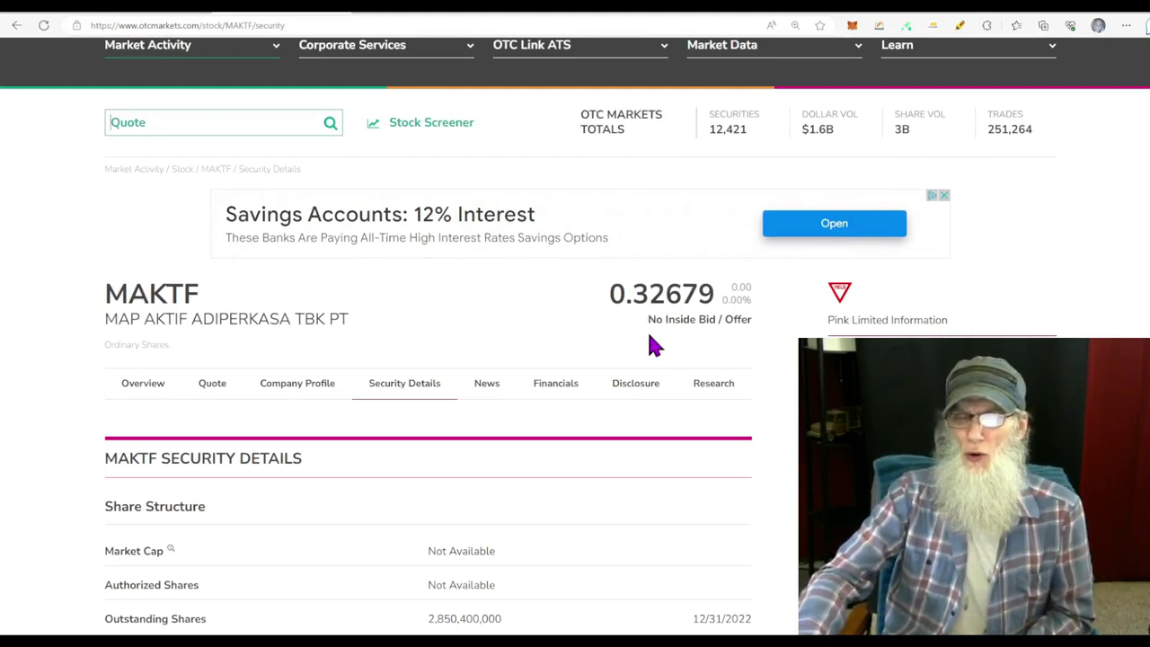
pyautogui.scroll(-2, 656, 346)
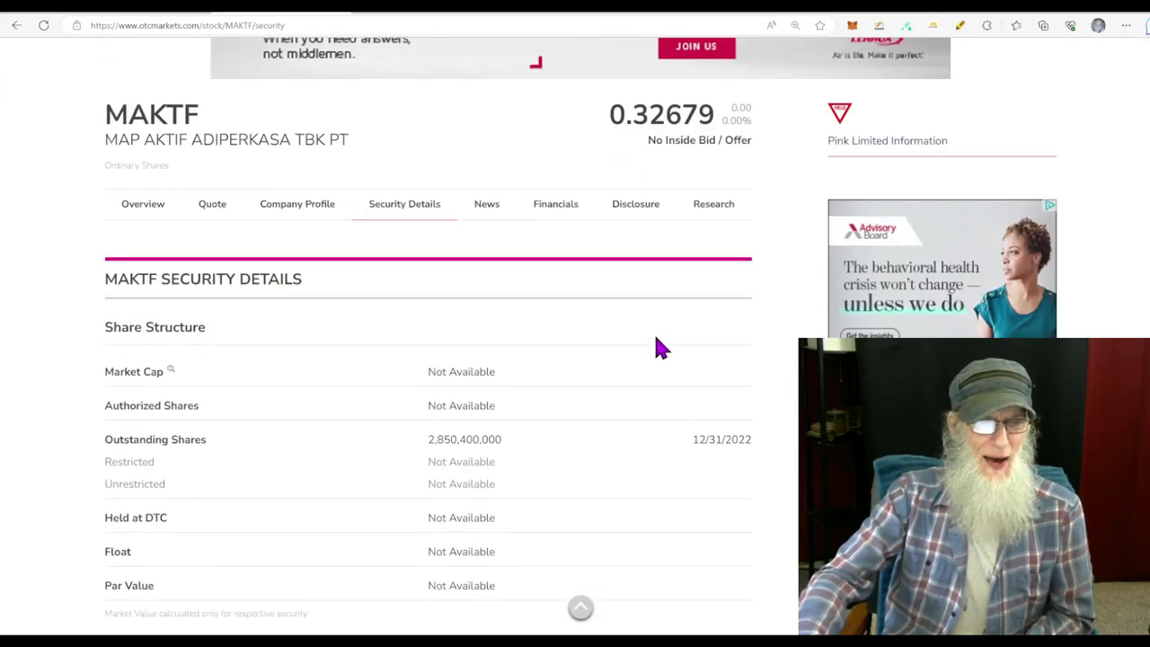
# Switch to thinkorswim's Stock Hacker results and compare the largest percentage gainers with those further down the list
pyautogui.click(144, 16)
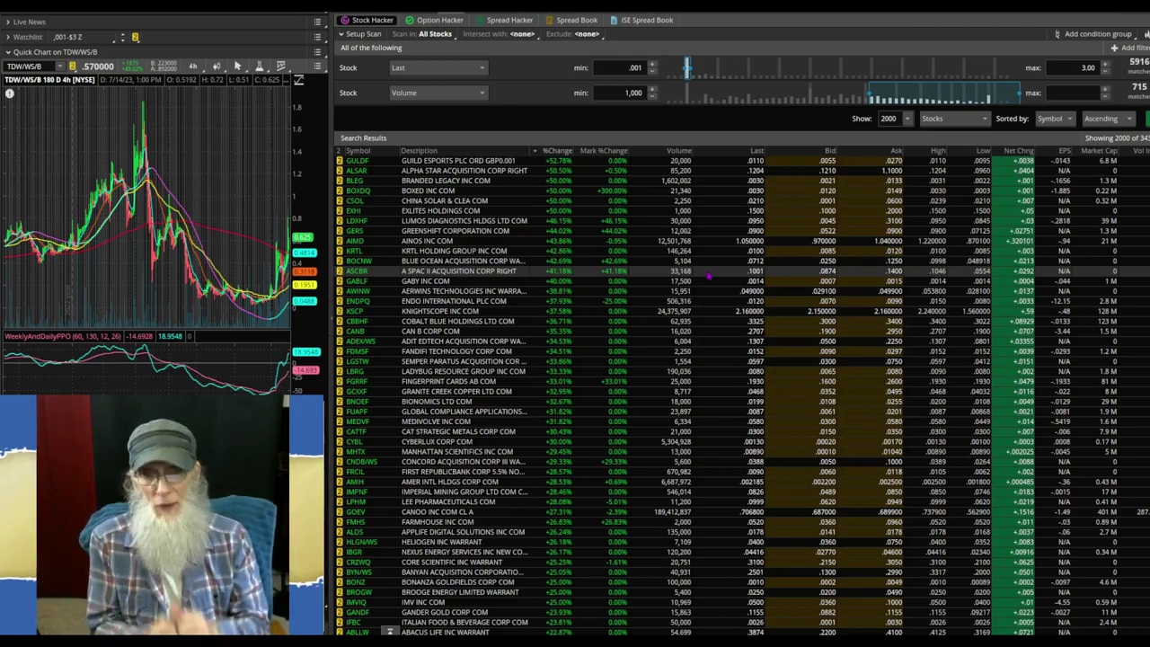
pyautogui.scroll(12, 709, 277)
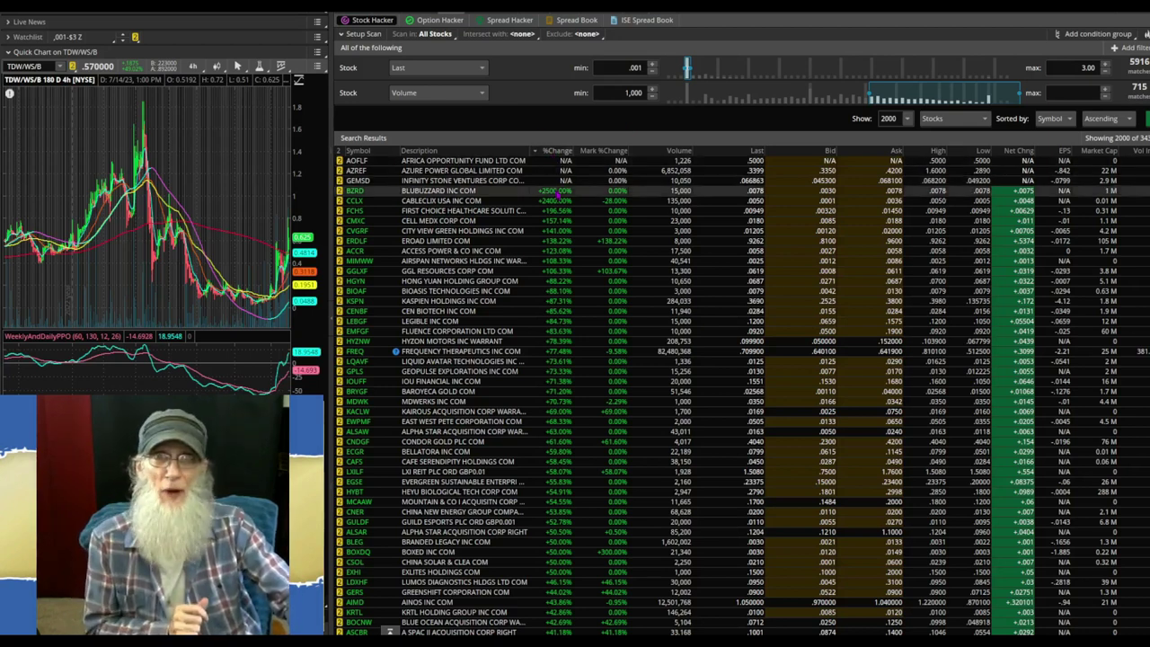
pyautogui.scroll(-9, 557, 193)
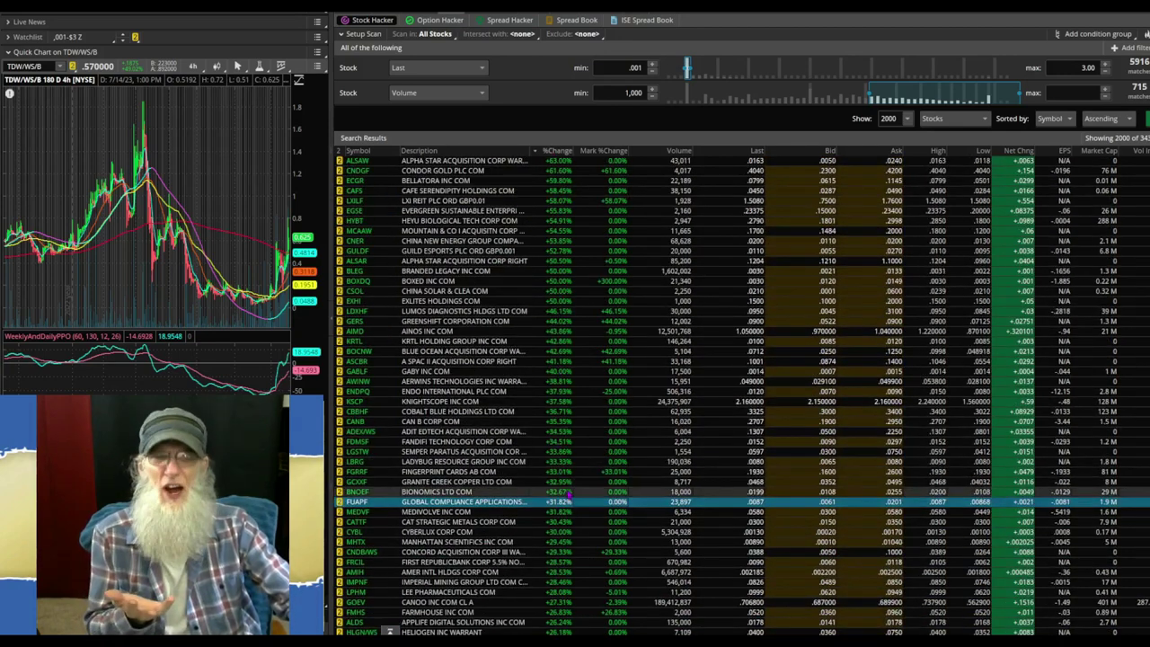
pyautogui.scroll(9, 568, 494)
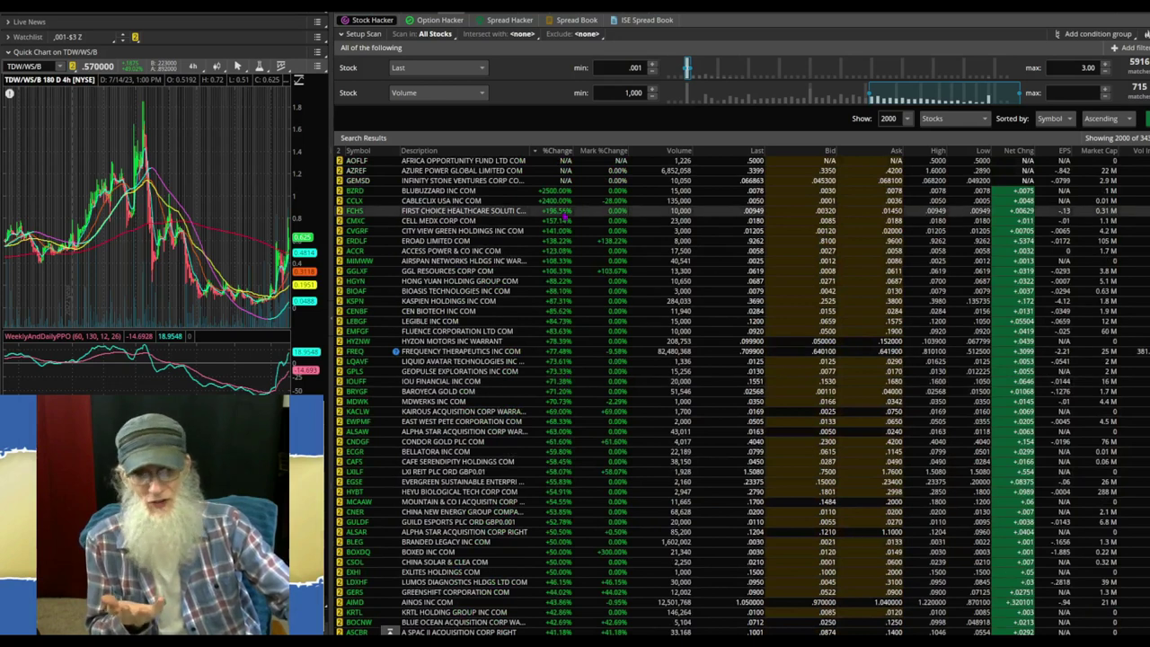
pyautogui.scroll(-8, 563, 215)
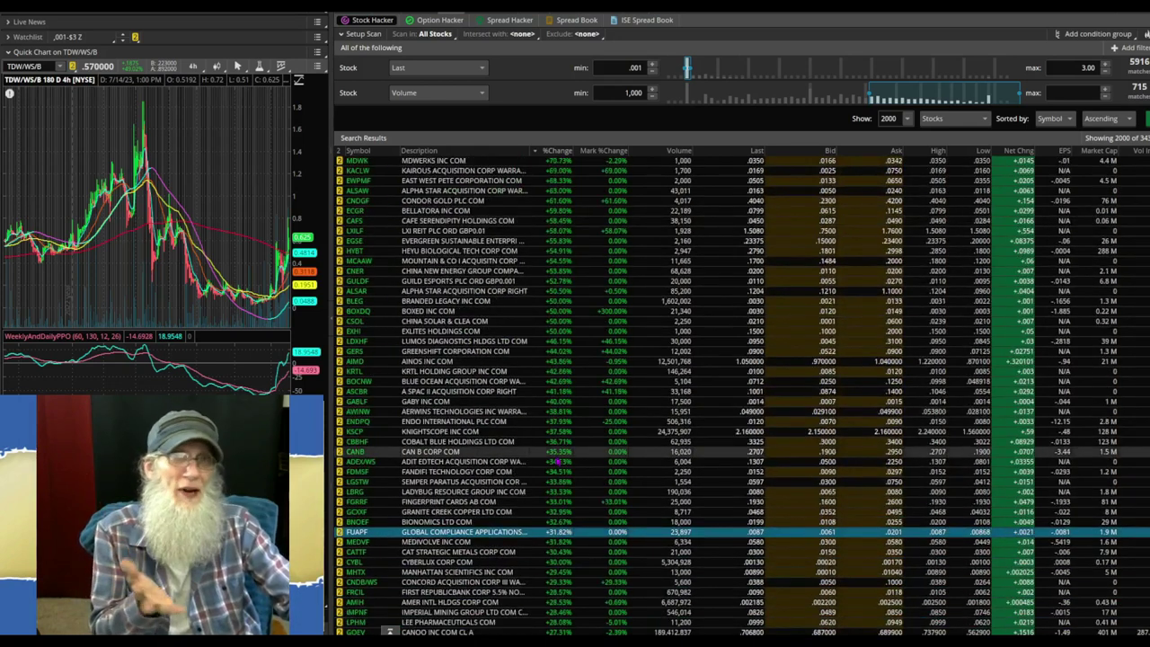
pyautogui.scroll(8, 556, 461)
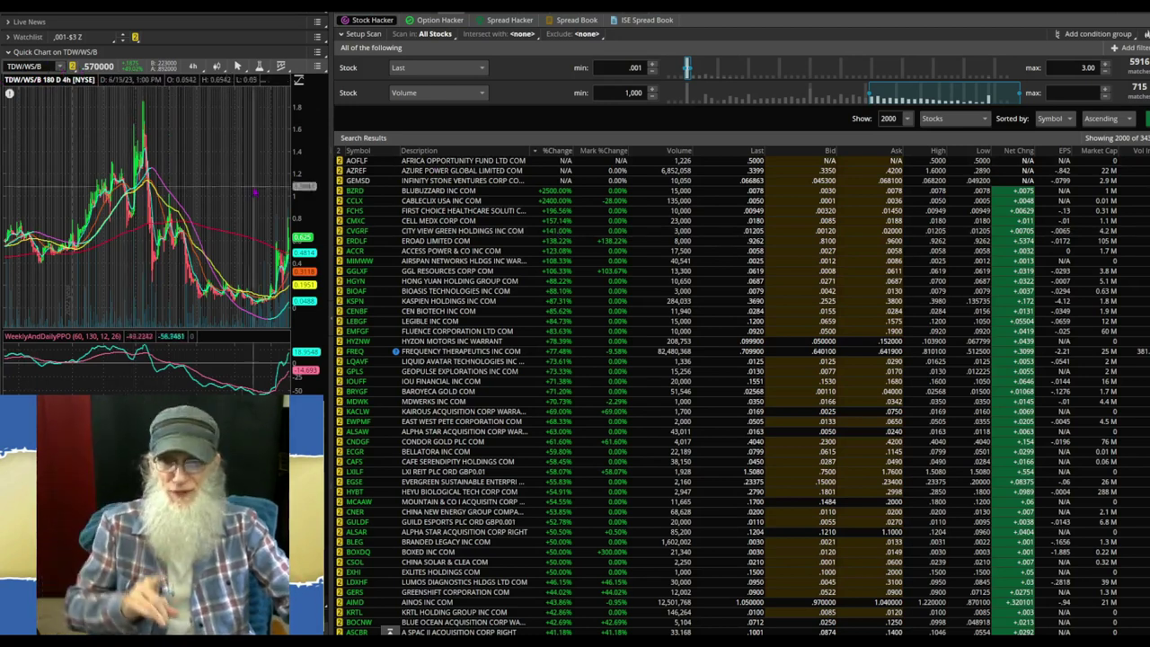
# Examine the quick charts of the scan's top gainers one after another, from CCLX through ACCR
pyautogui.click(342, 205)
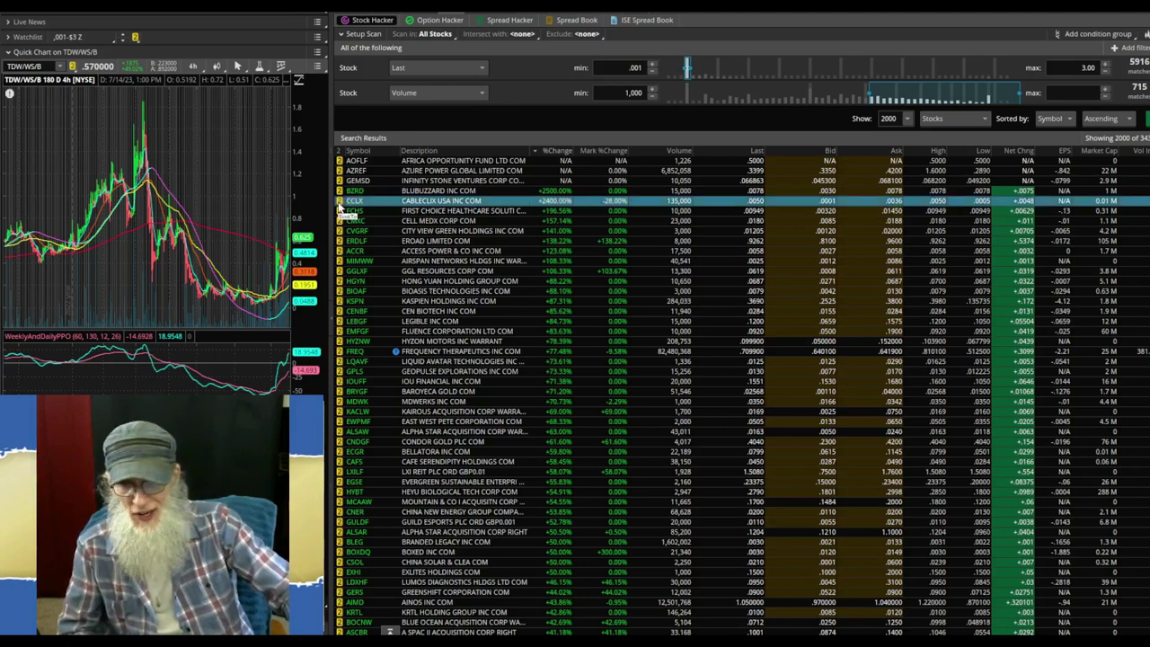
pyautogui.click(339, 216)
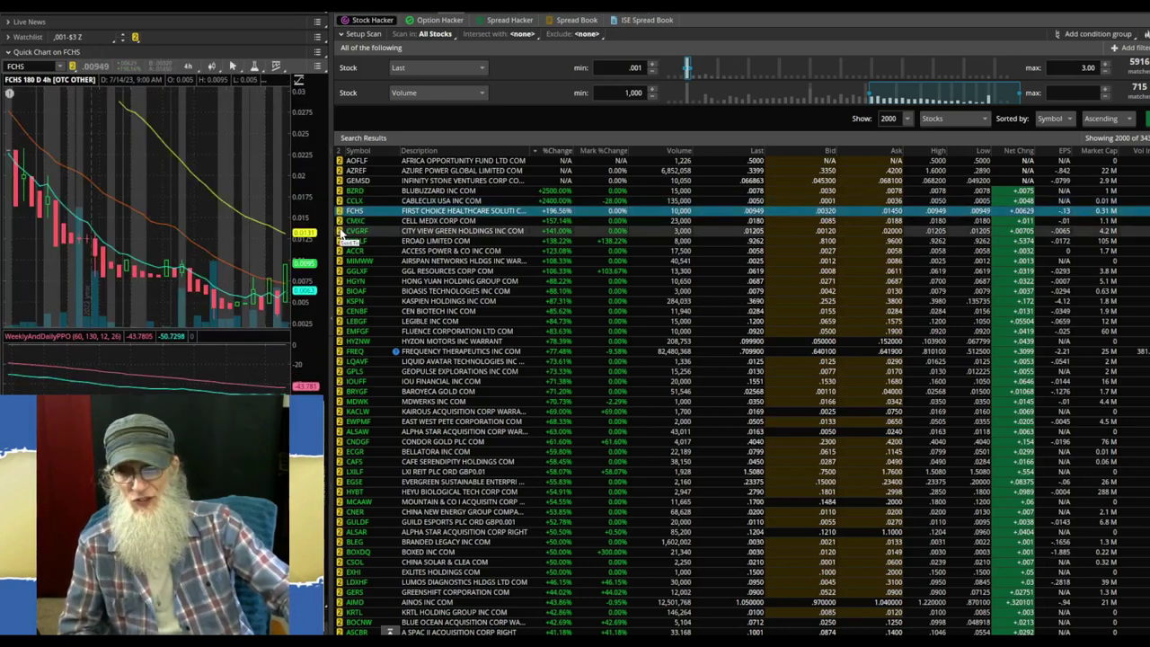
pyautogui.click(340, 225)
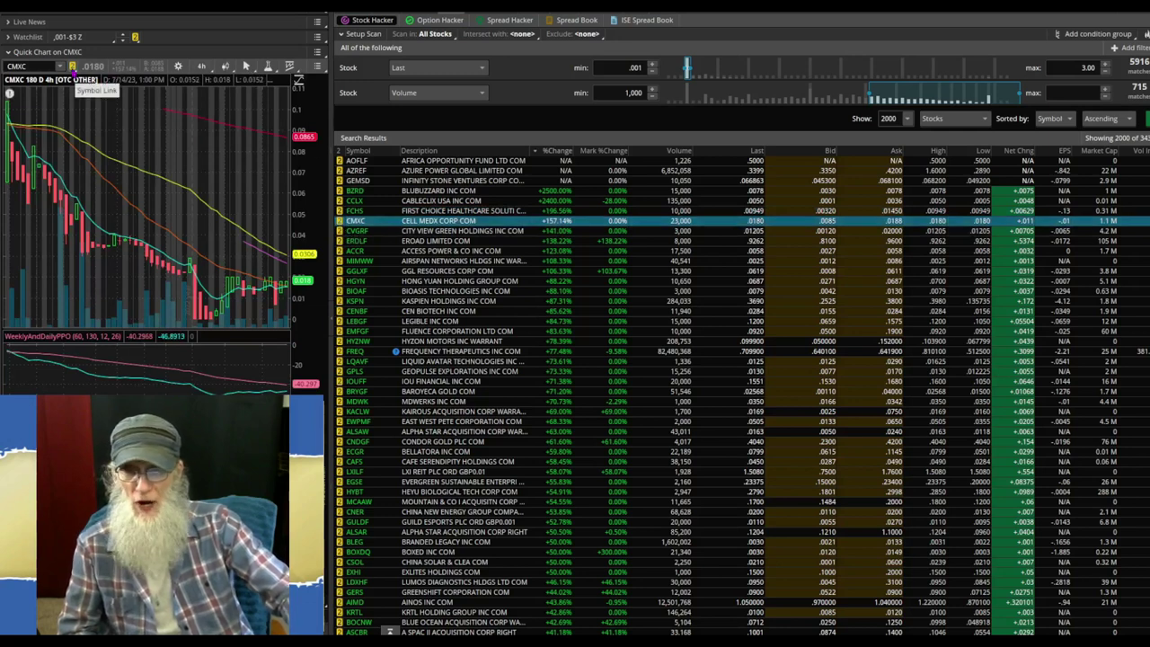
pyautogui.click(341, 231)
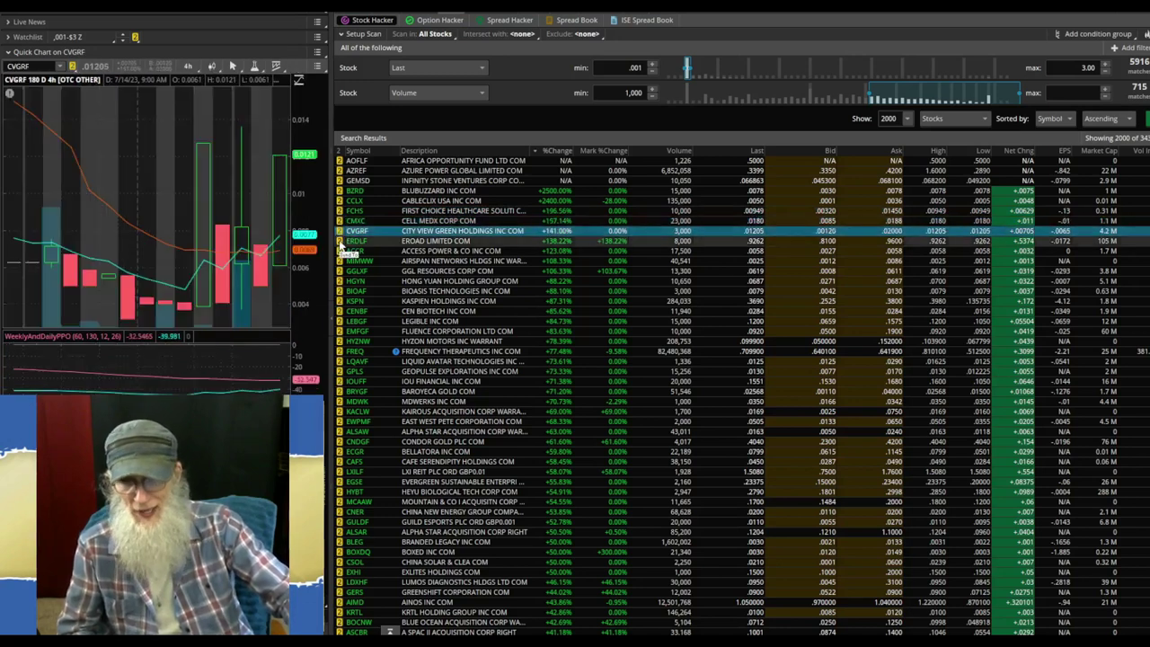
pyautogui.click(341, 241)
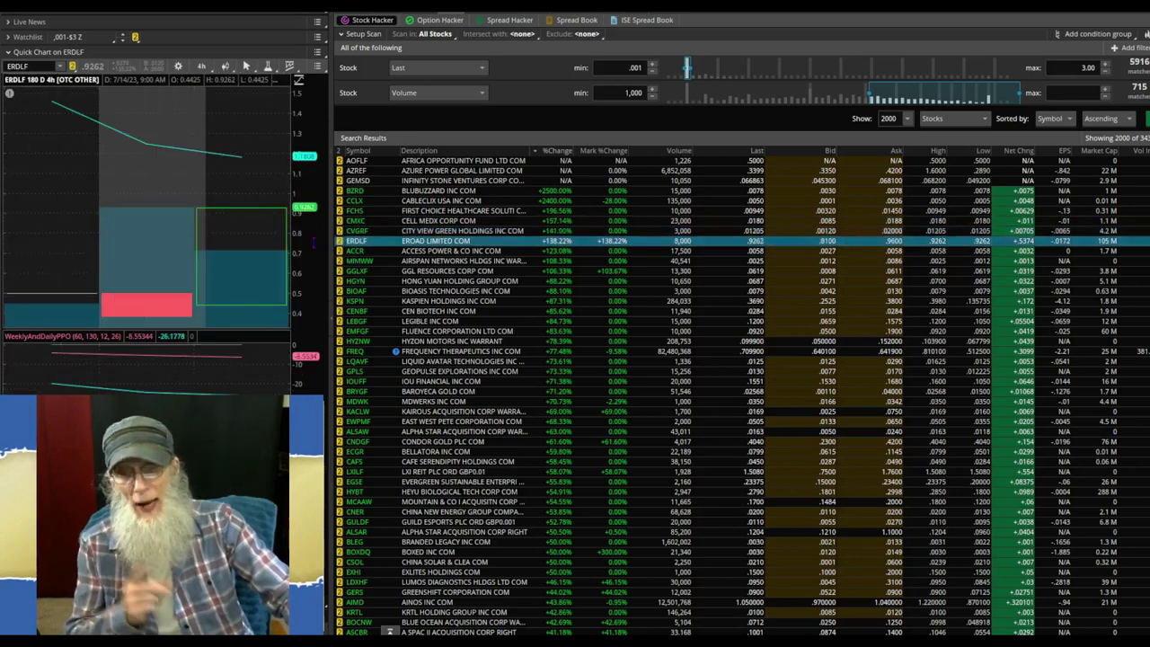
pyautogui.click(342, 251)
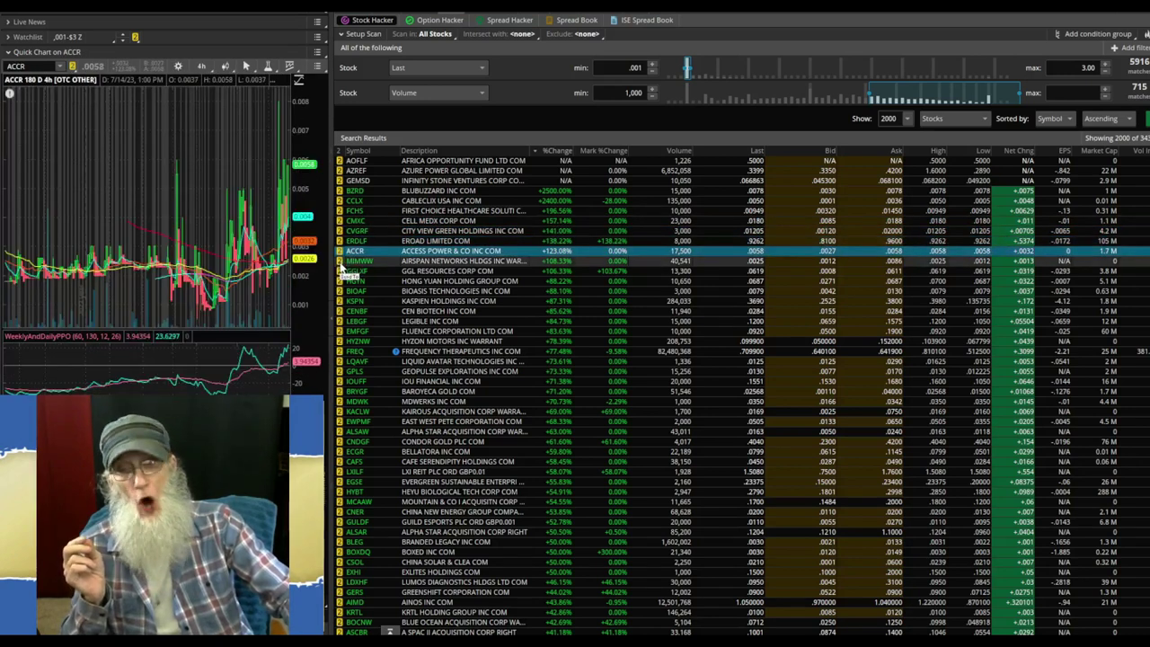
# Examine the quick charts of the scan's next gainers one after another, from MIMWW through LEBGF
pyautogui.click(340, 262)
pyautogui.click(340, 271)
pyautogui.click(341, 281)
pyautogui.click(342, 291)
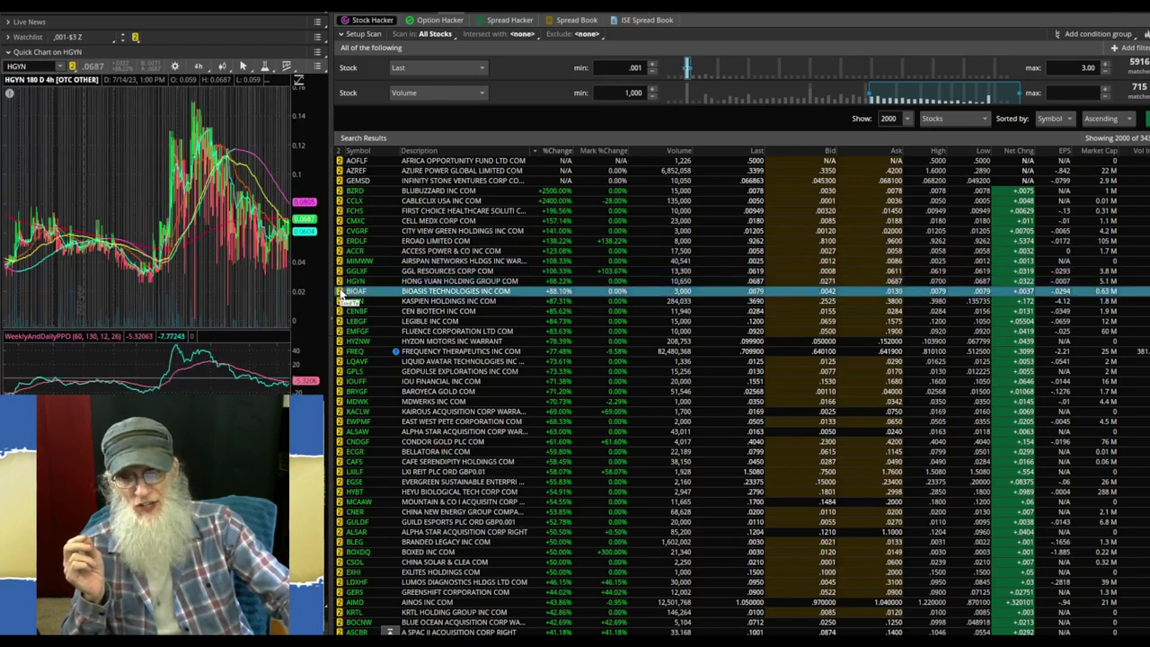
pyautogui.click(341, 301)
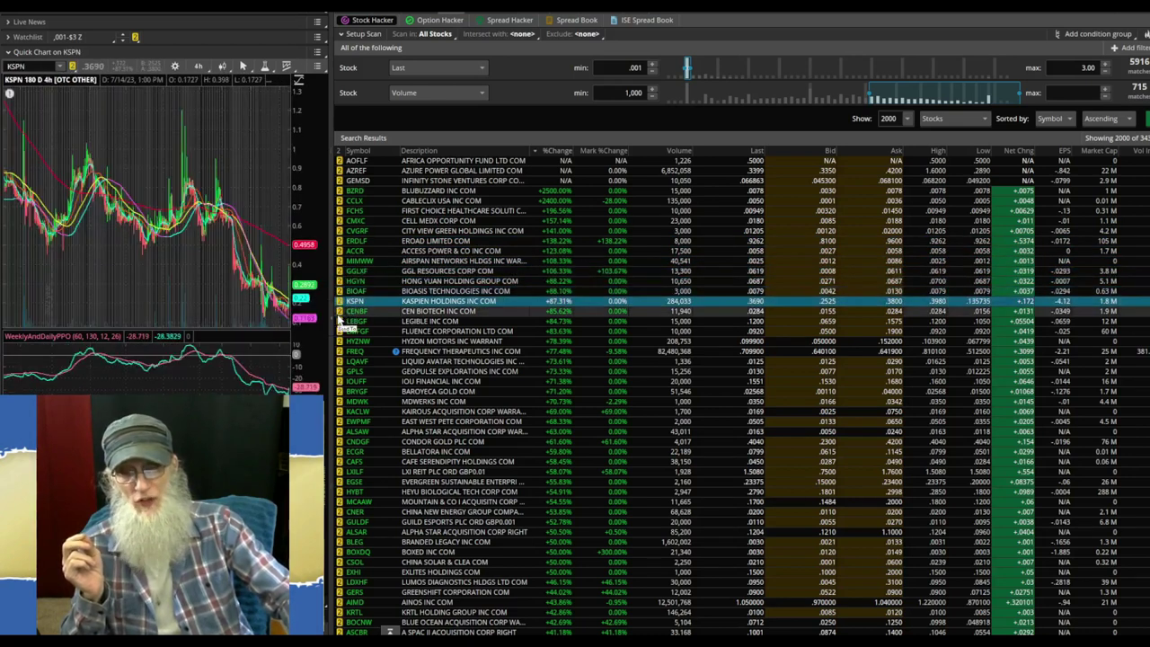
pyautogui.click(340, 311)
pyautogui.click(341, 321)
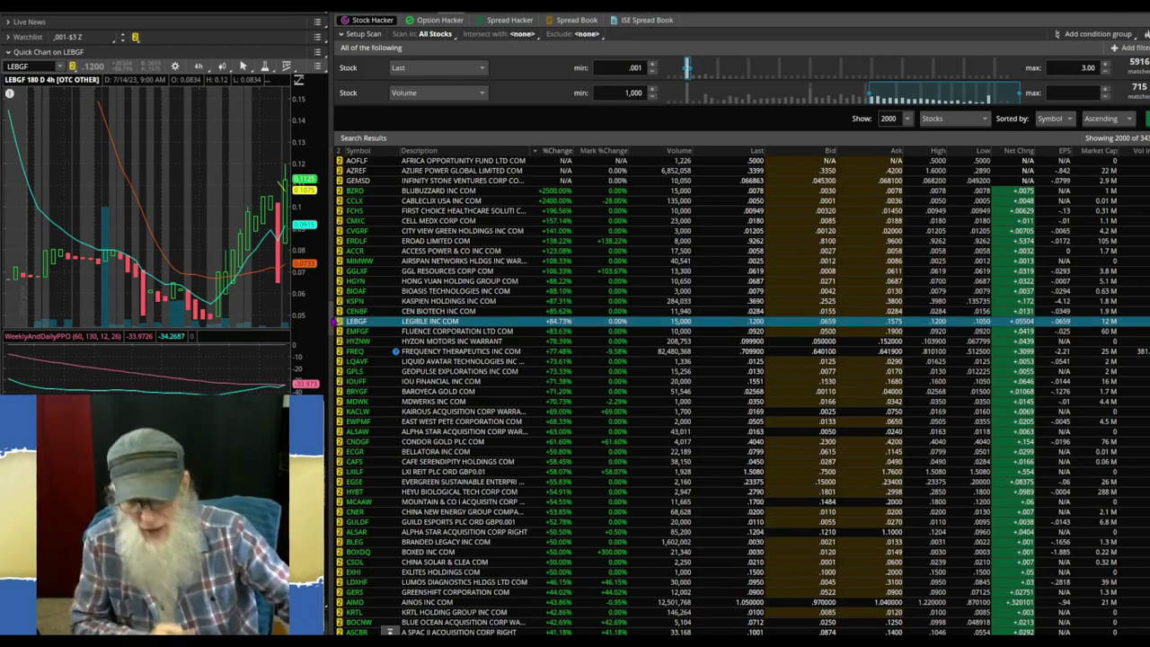
# Continue reviewing the scan results' quick charts one by one, from EMFGF through BRYGF
pyautogui.click(341, 332)
pyautogui.click(342, 342)
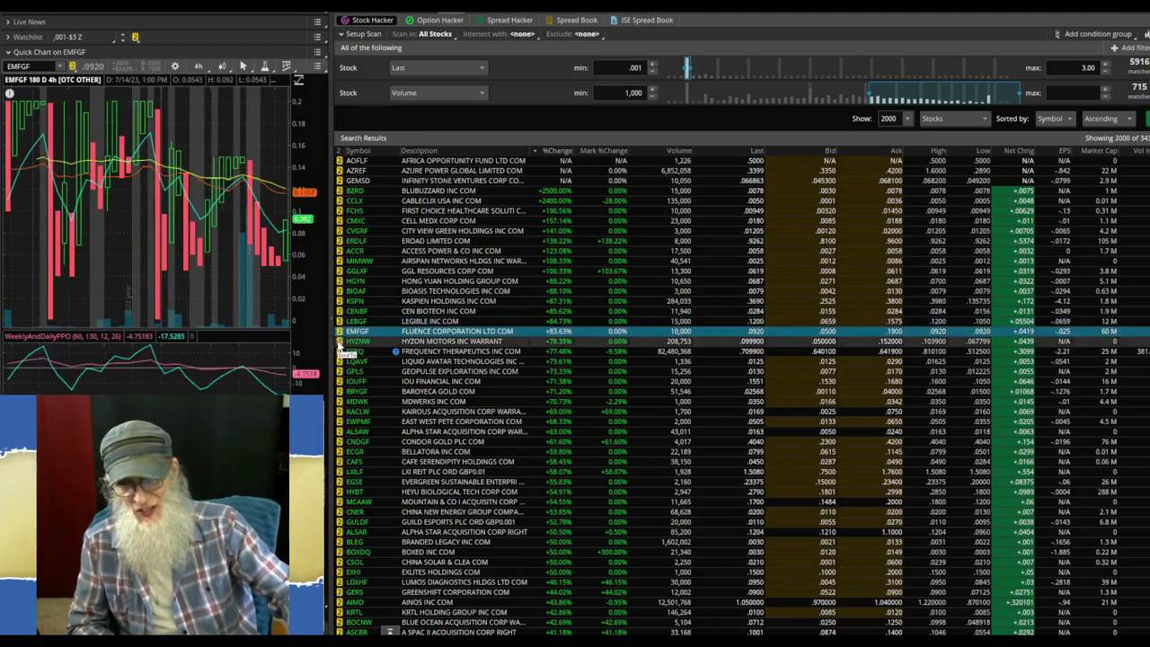
pyautogui.click(342, 352)
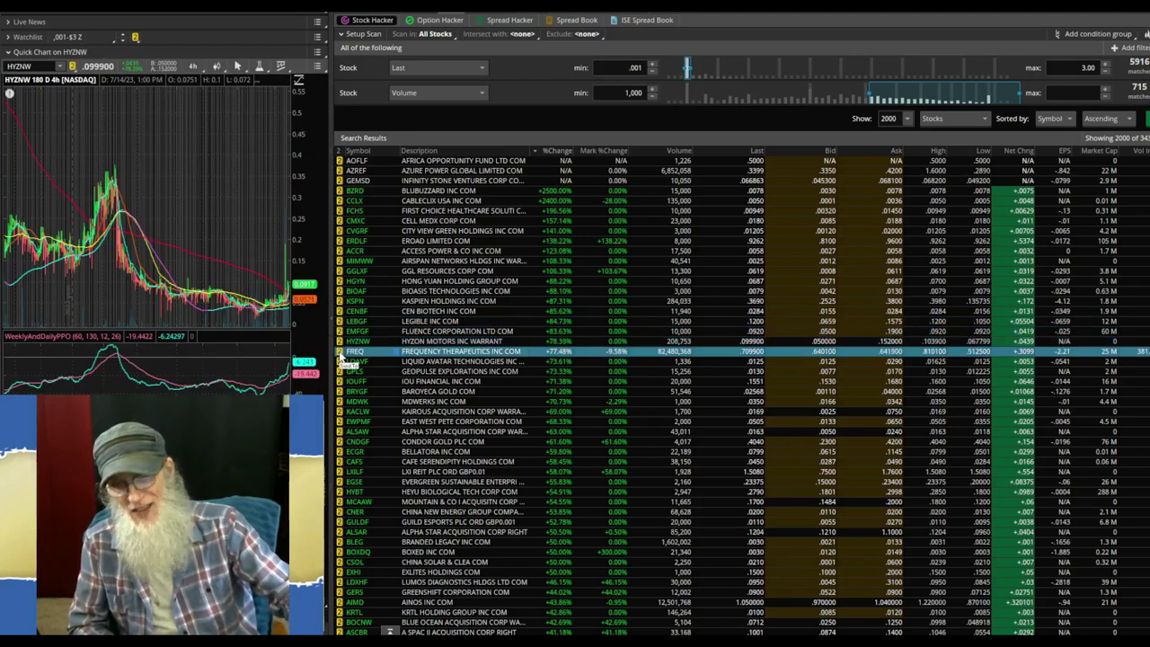
pyautogui.click(340, 362)
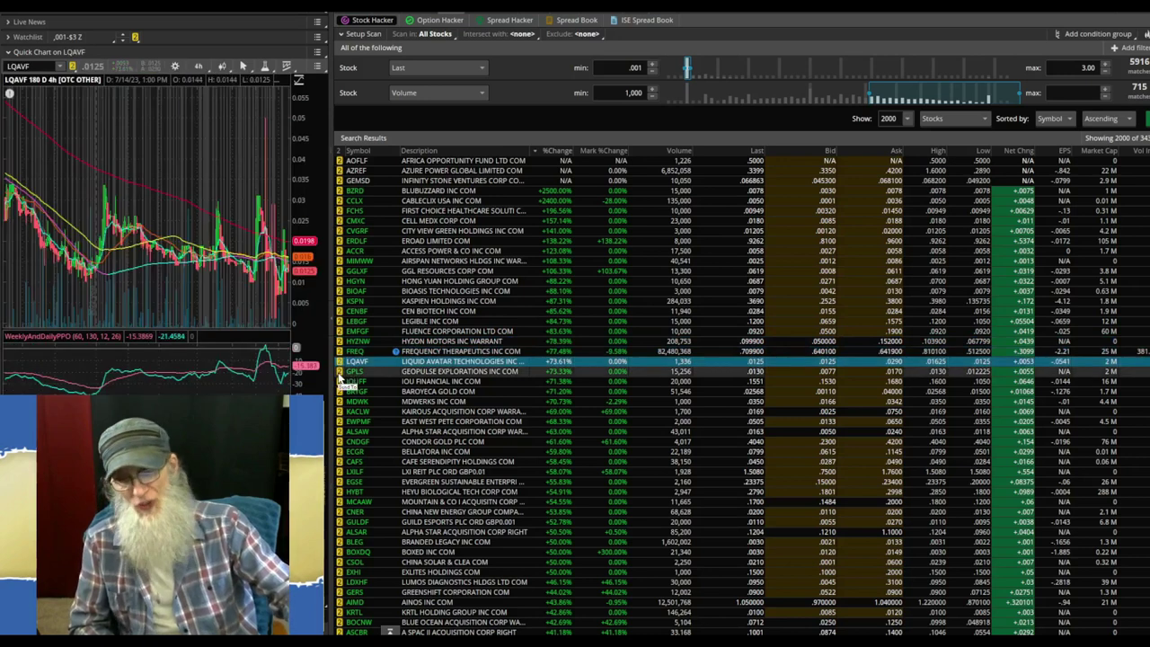
pyautogui.click(342, 371)
pyautogui.click(341, 381)
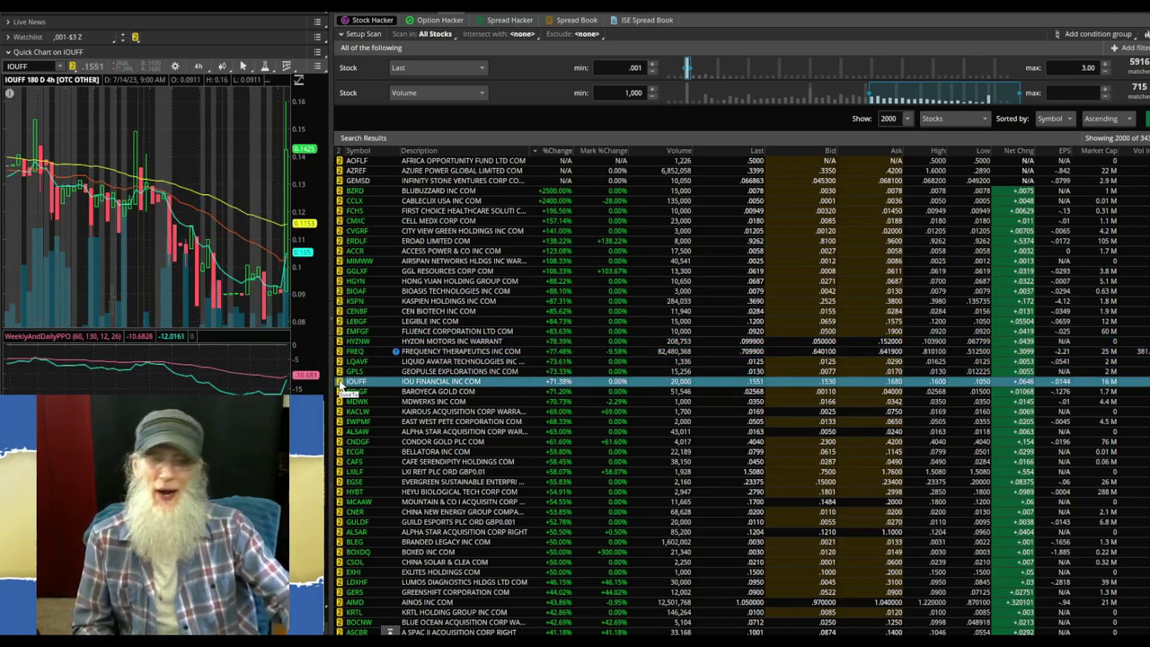
pyautogui.click(341, 392)
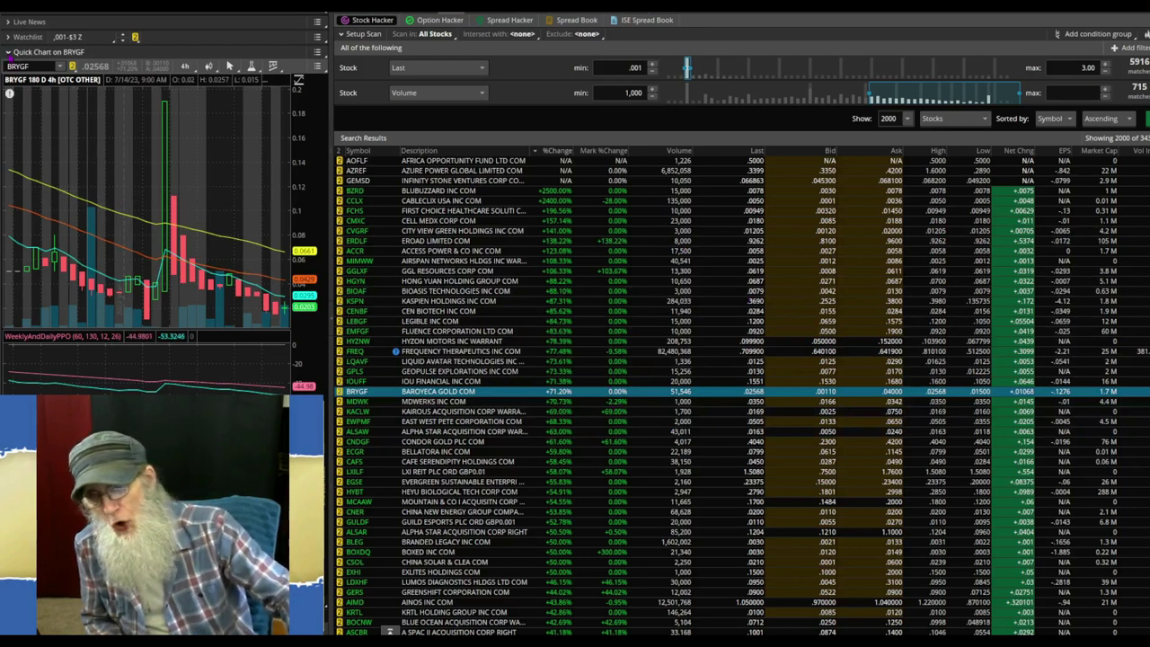
# Collapse the quick chart, expand the watchlist of top gainers and show TRYMF in the full Charts view
pyautogui.click(8, 52)
pyautogui.click(8, 36)
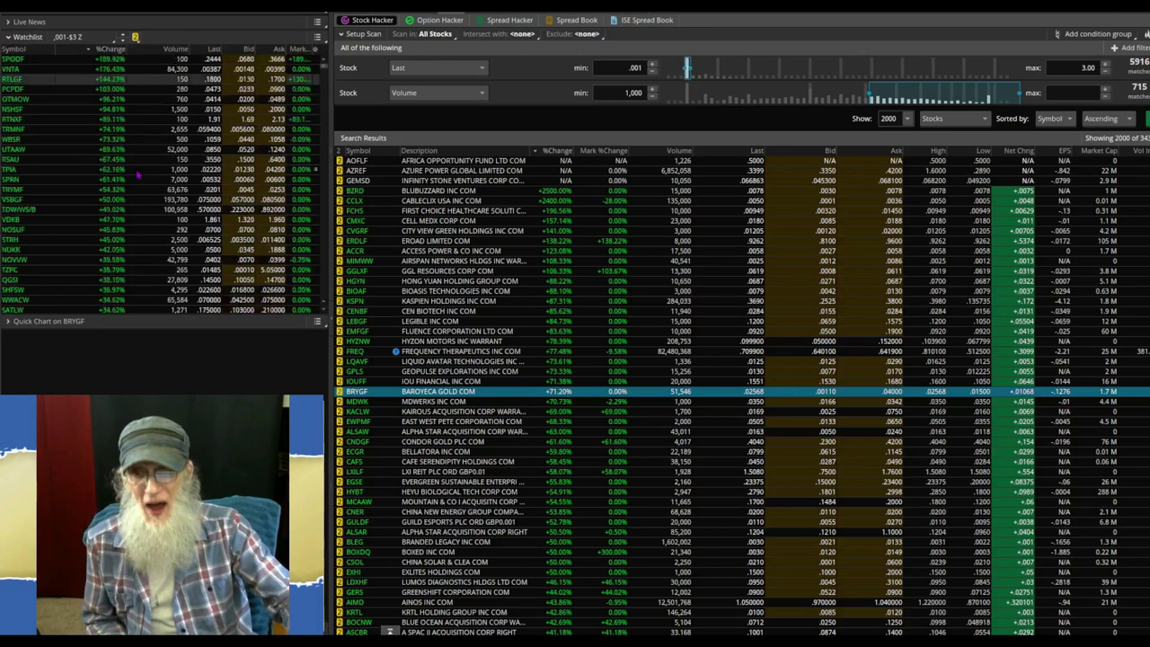
pyautogui.scroll(-2, 10, 90)
pyautogui.click(11, 89)
pyautogui.click(10, 108)
pyautogui.click(9, 129)
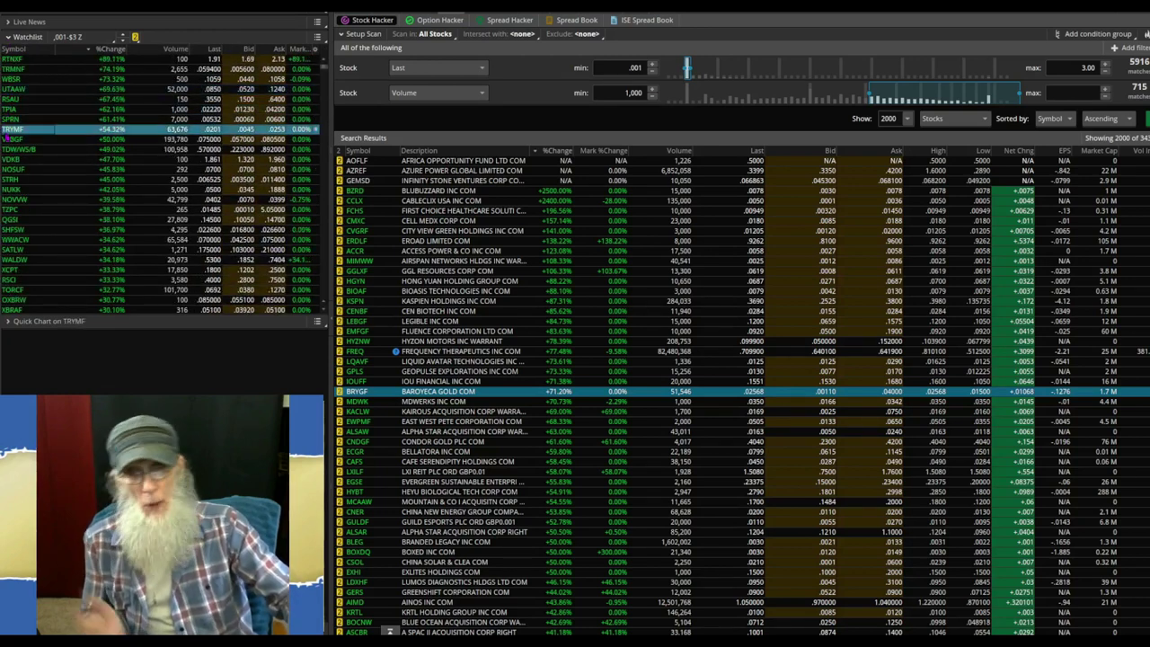
pyautogui.click(521, 12)
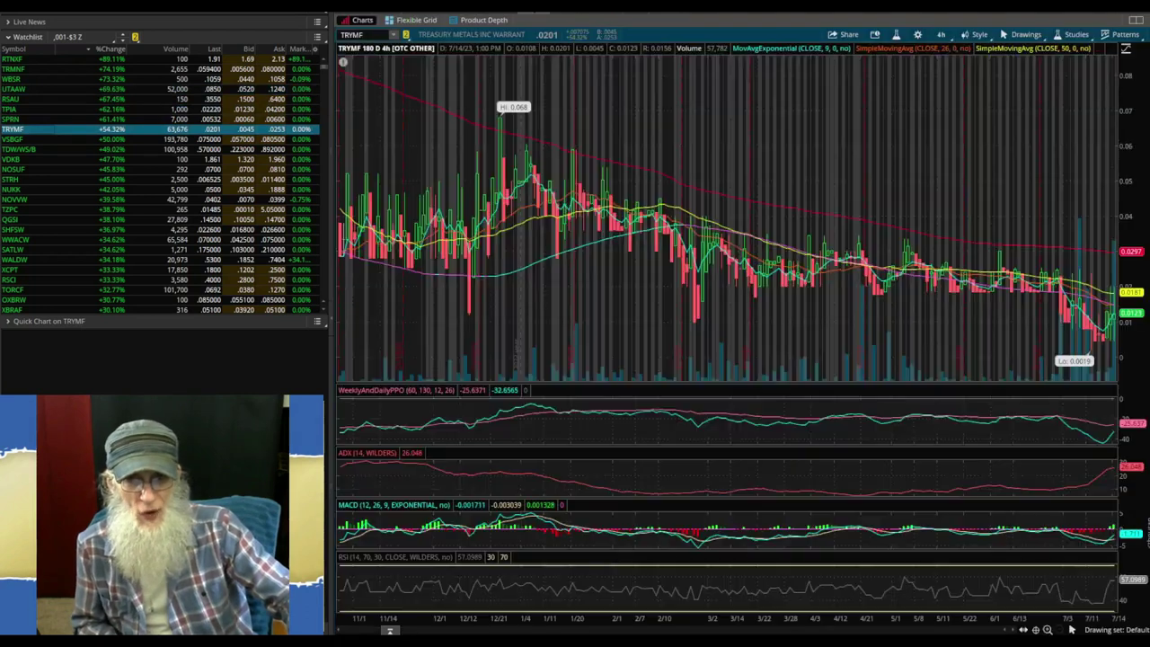
# Skim the full-size charts of the watchlist gainers between VSBGF and TZPC
pyautogui.click(11, 139)
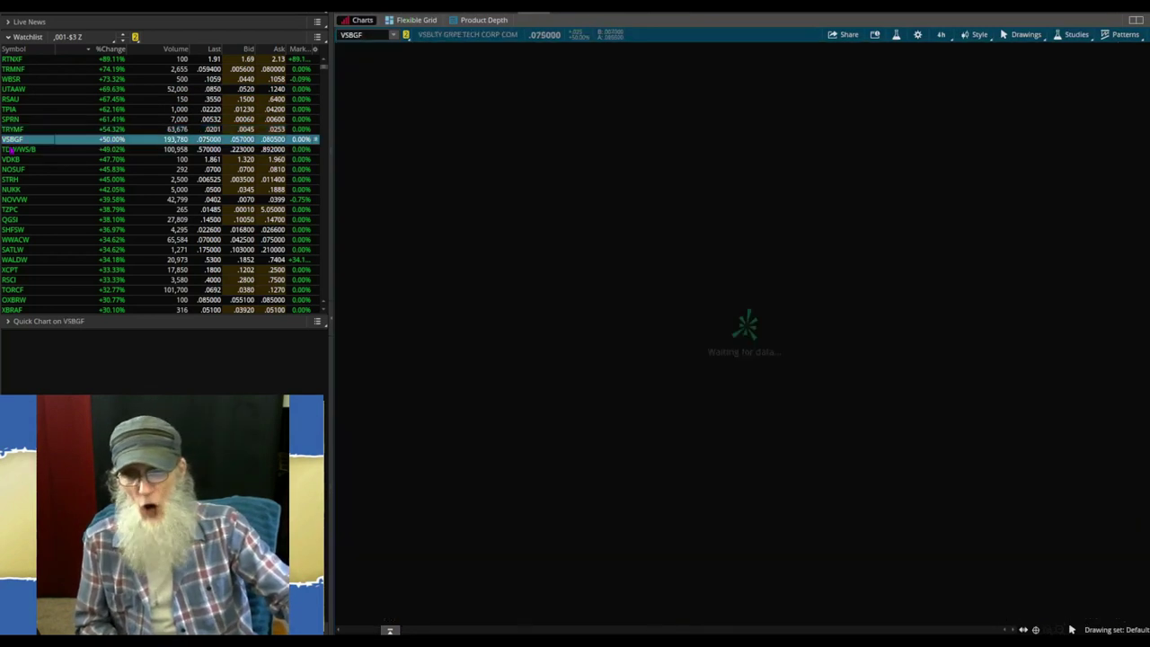
pyautogui.click(11, 159)
pyautogui.click(11, 169)
pyautogui.click(11, 198)
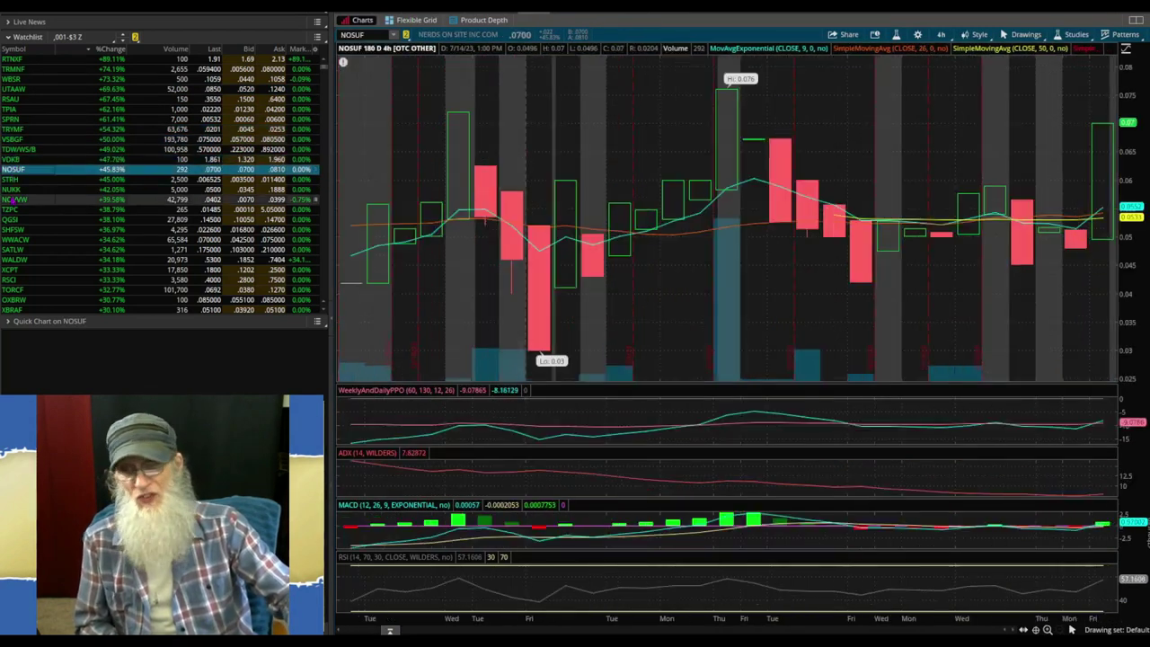
pyautogui.click(11, 209)
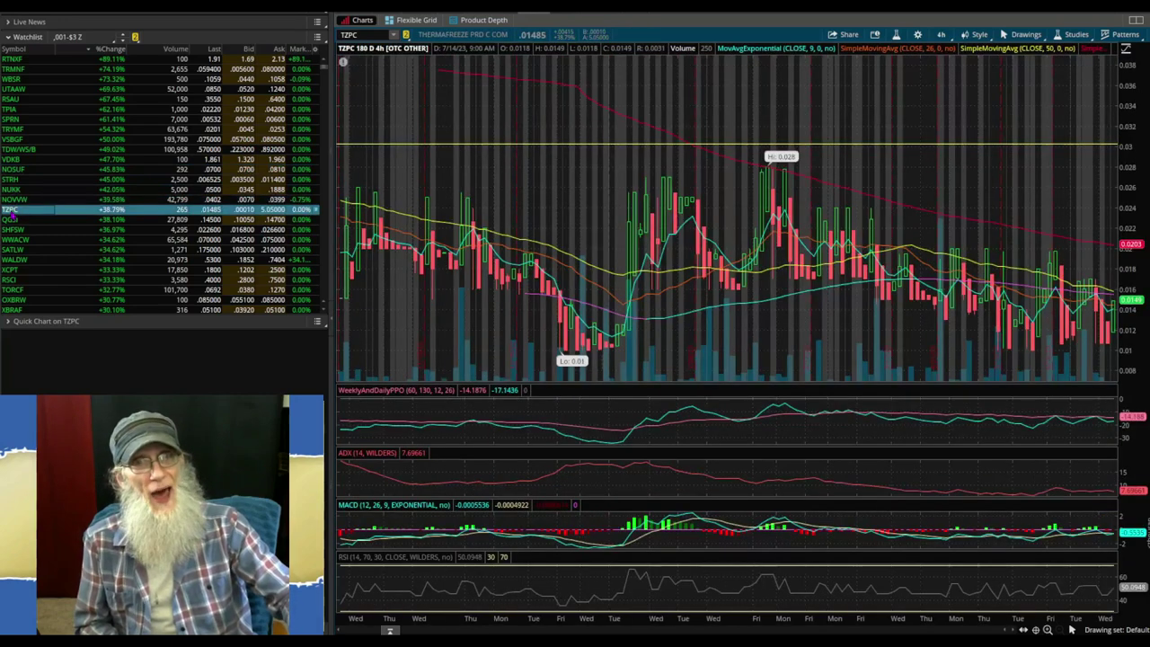
# Compare the TDW/WS/B warrant's chart with those of VDKB and NOSUF, ending back on TDW/WS/B
pyautogui.click(9, 151)
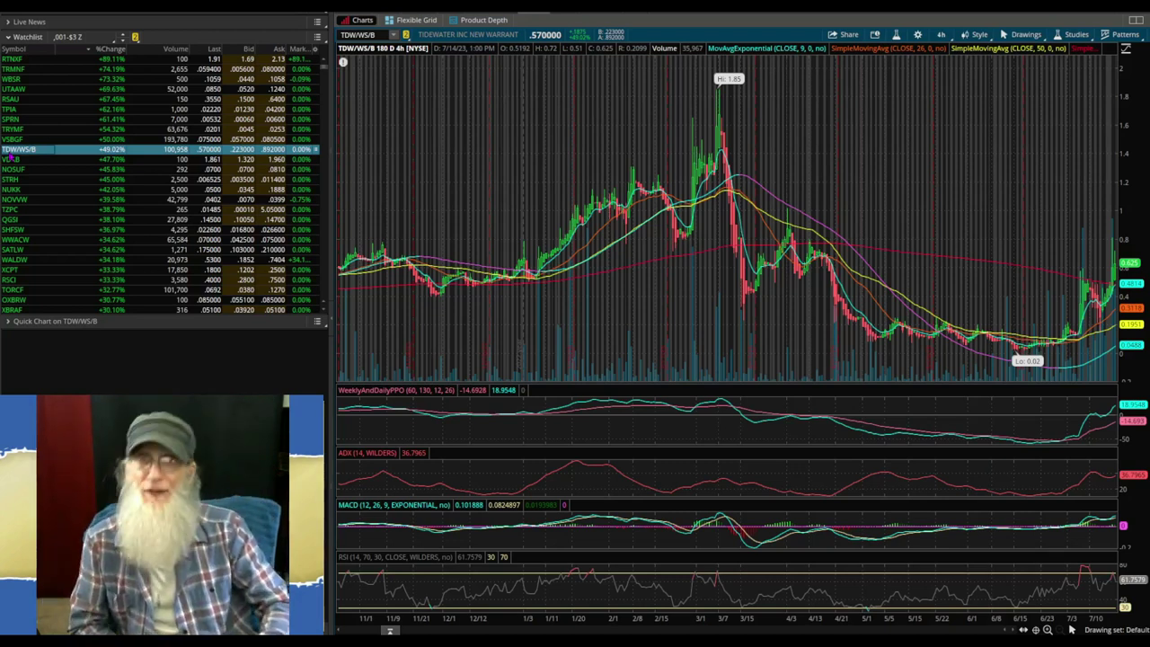
pyautogui.press('Down')
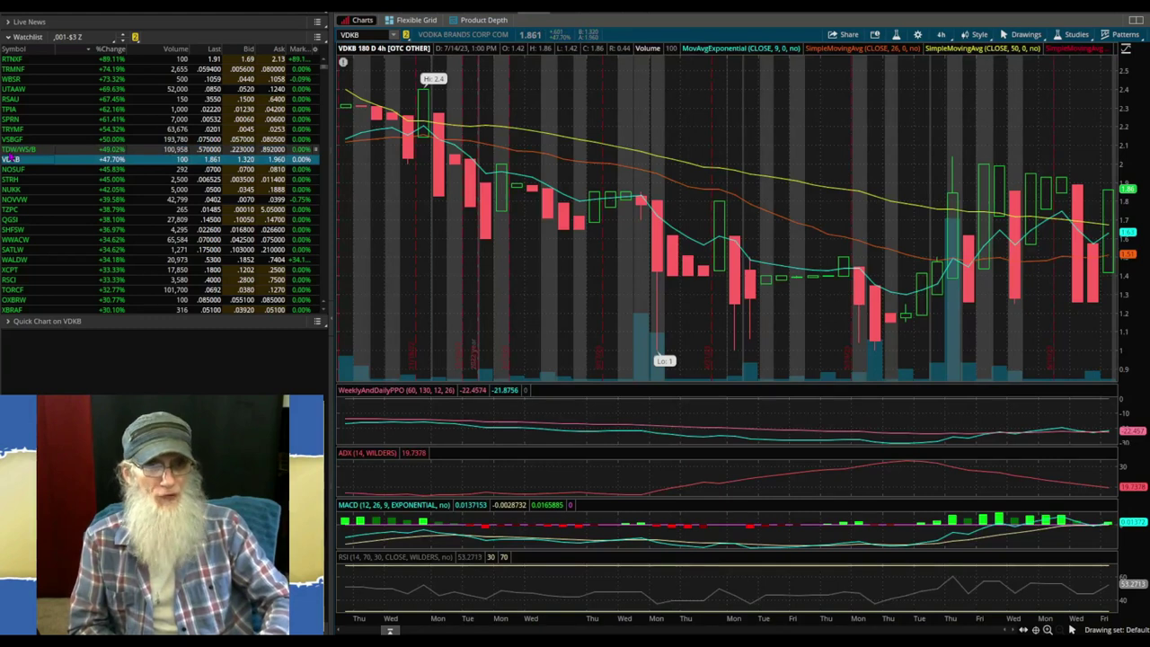
pyautogui.press('Down')
pyautogui.press('Down')
pyautogui.press('Up')
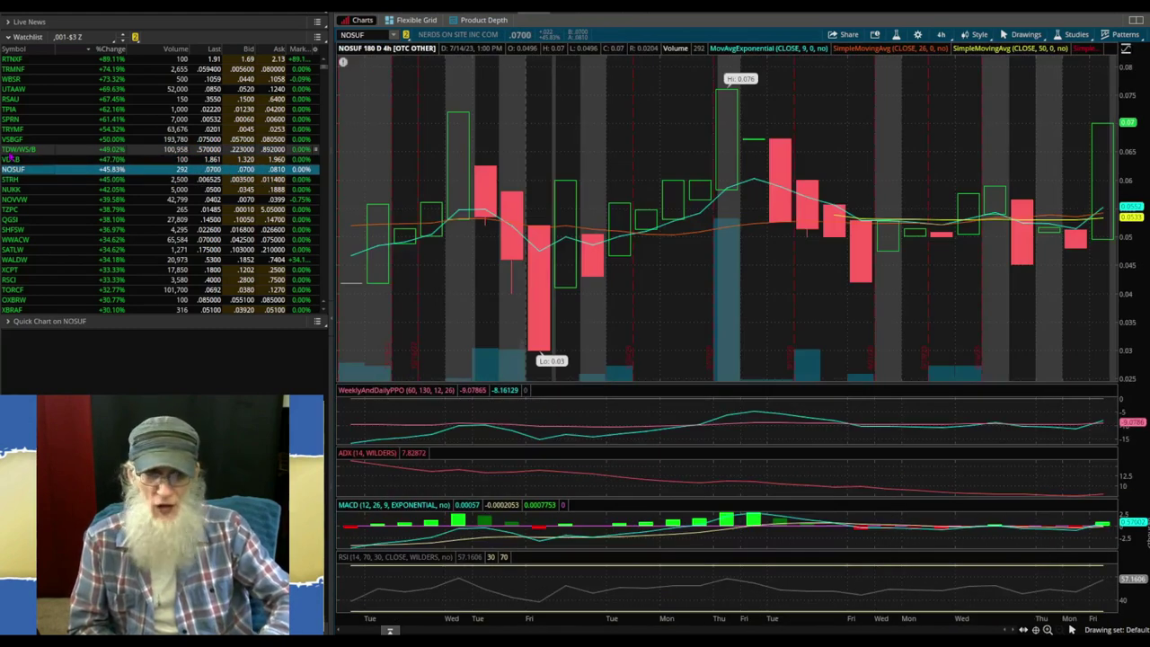
pyautogui.press('Up')
pyautogui.press('Up')
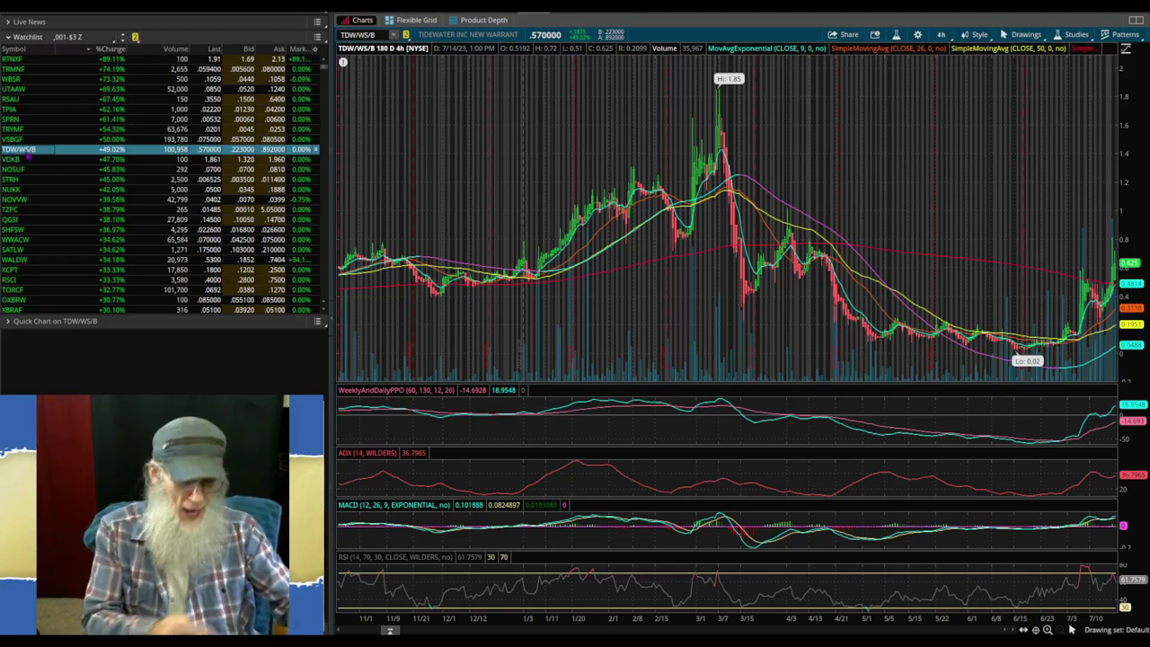
# Alternate between the VDKB and TDW/WS/B charts to contrast a common stock with a warrant
pyautogui.click(28, 158)
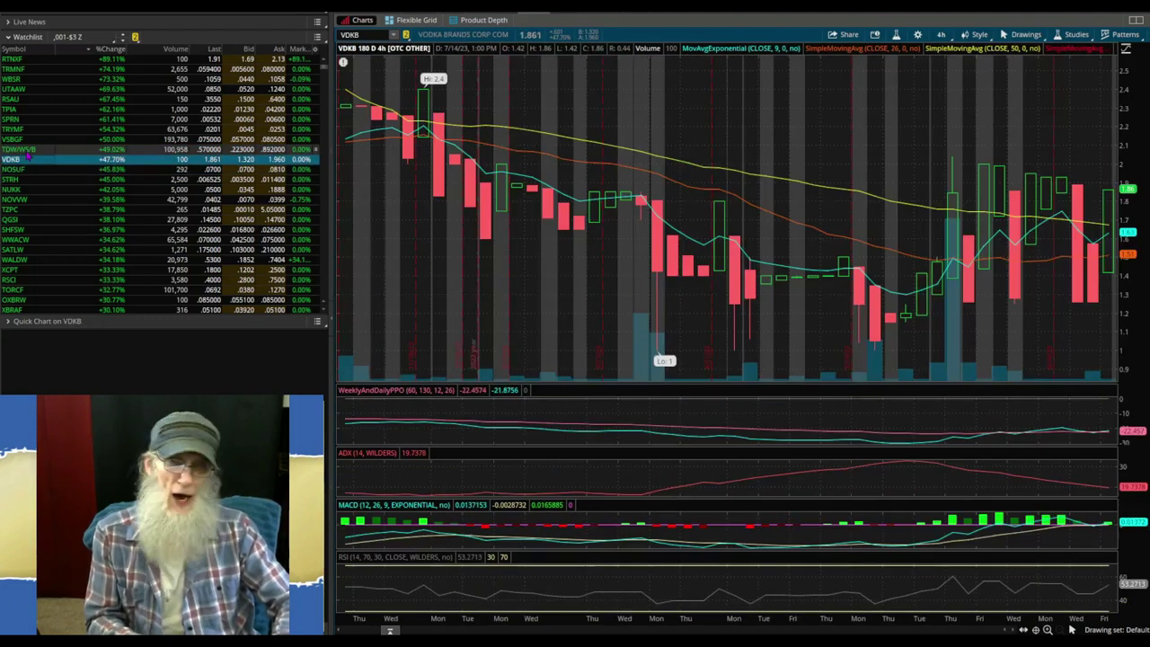
pyautogui.press('Up')
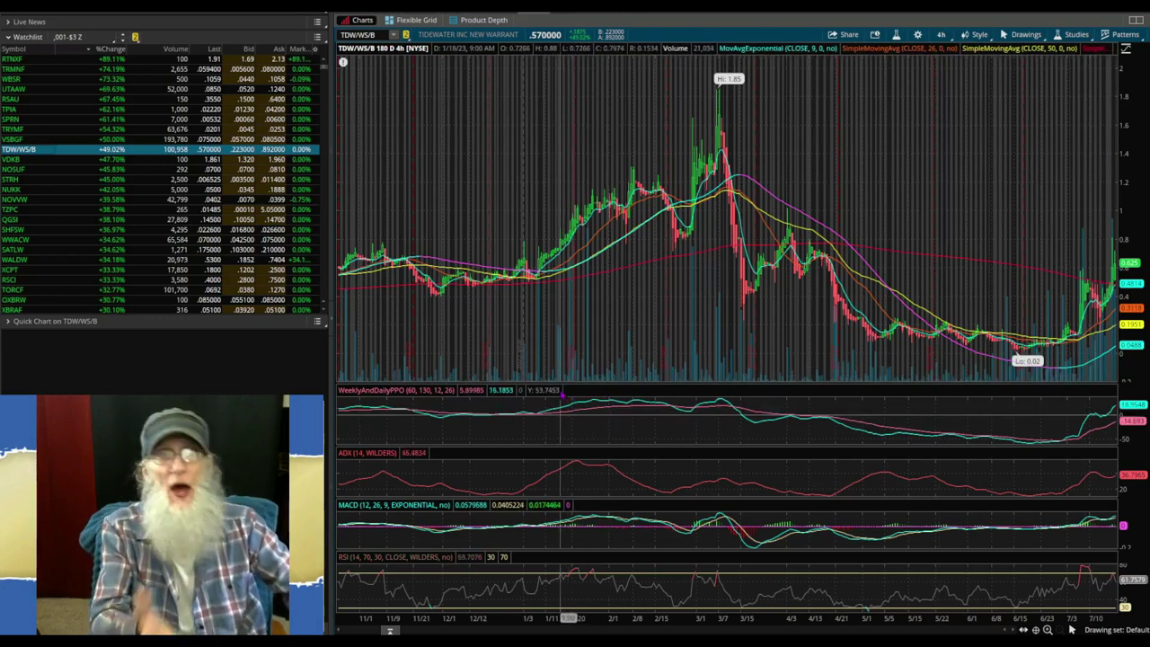
pyautogui.moveTo(561, 393)
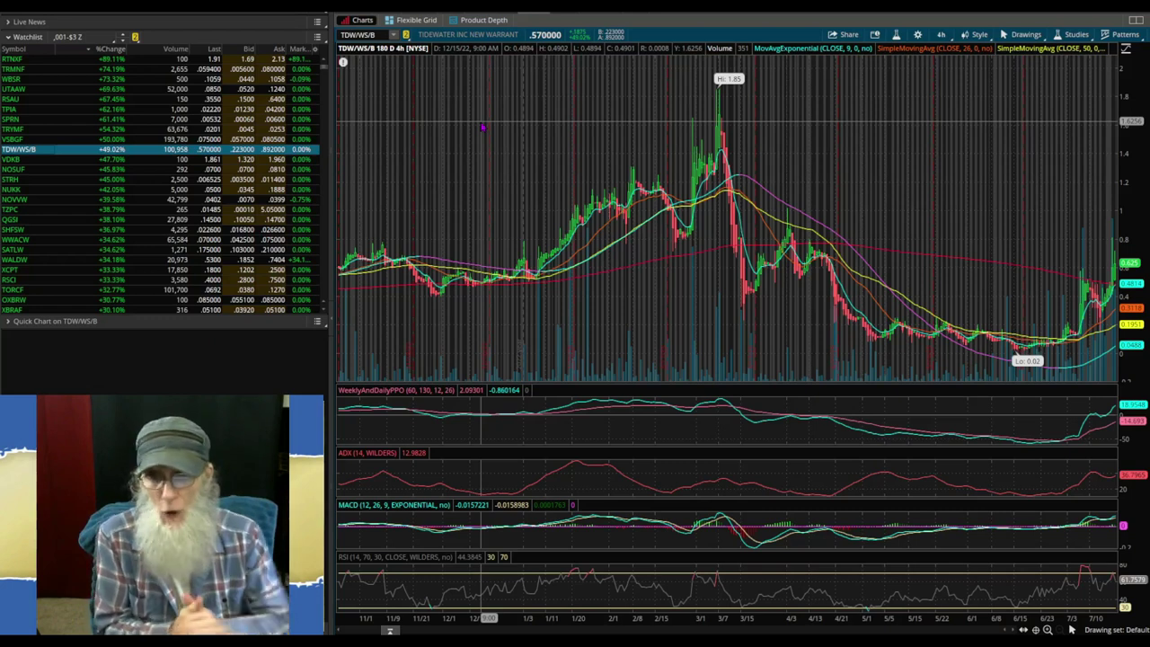
pyautogui.click(14, 160)
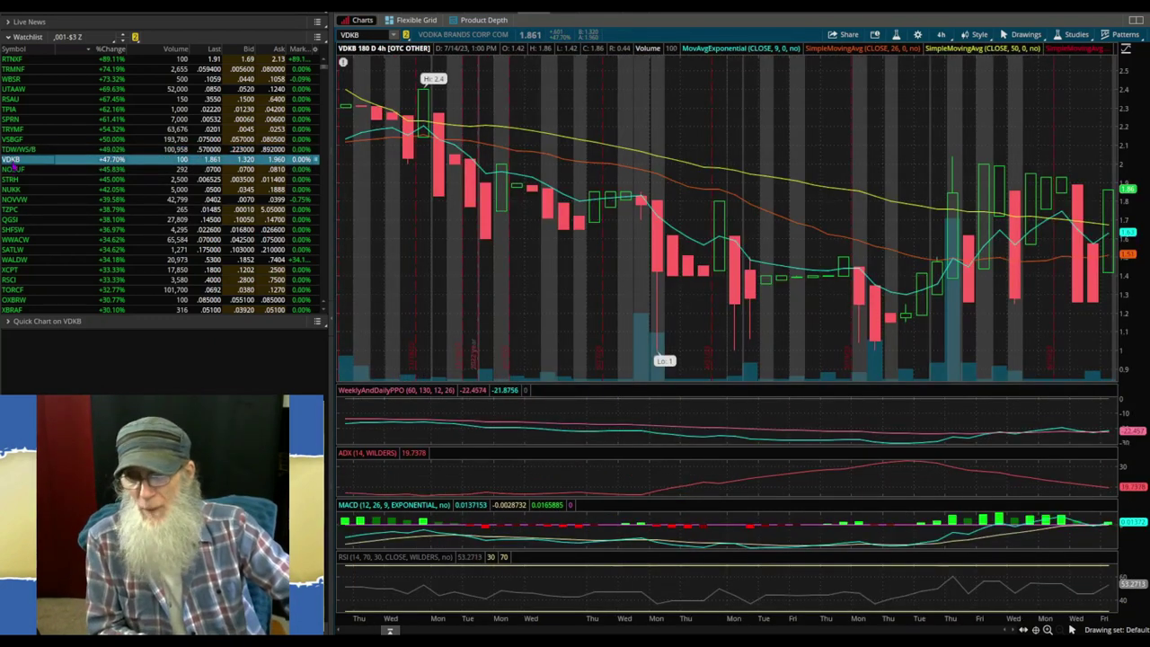
pyautogui.click(12, 150)
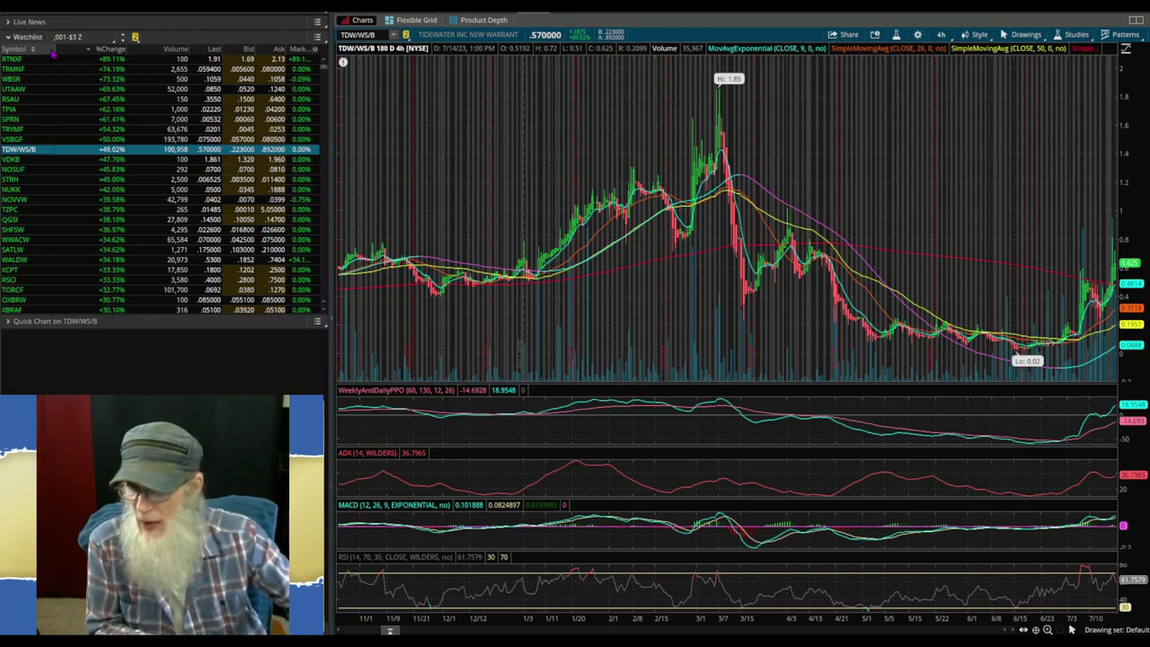
# Examine the charts of the watchlist's gainers in order, from VDKB through QGSI
pyautogui.click(10, 161)
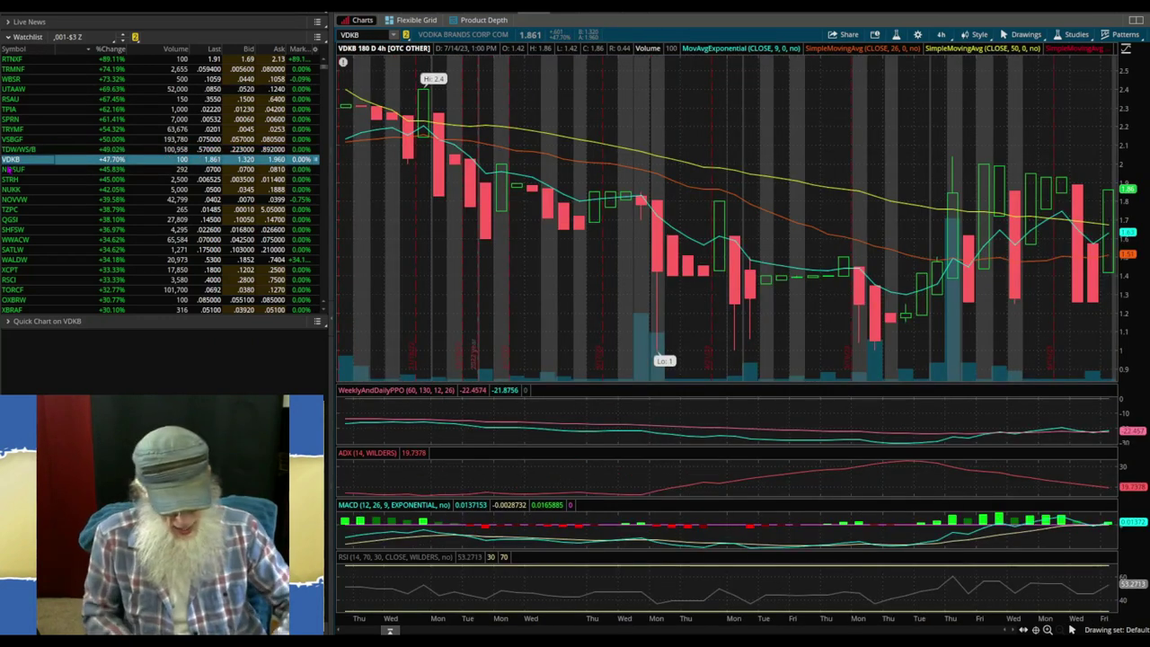
pyautogui.click(11, 169)
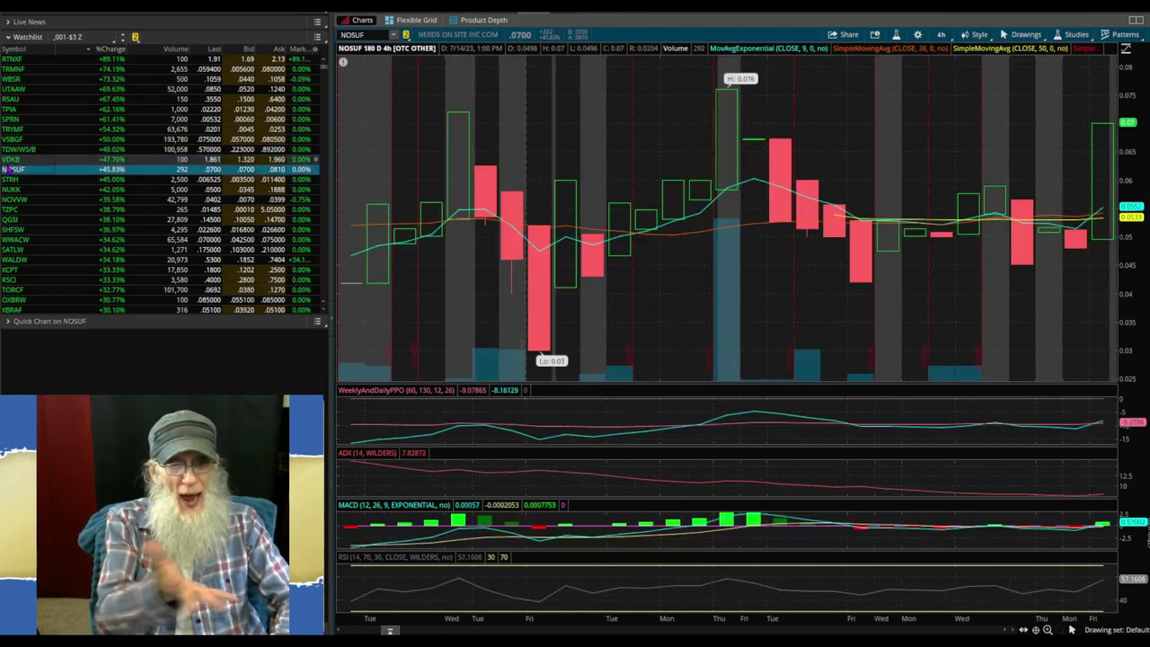
pyautogui.press('Down')
pyautogui.press('Down')
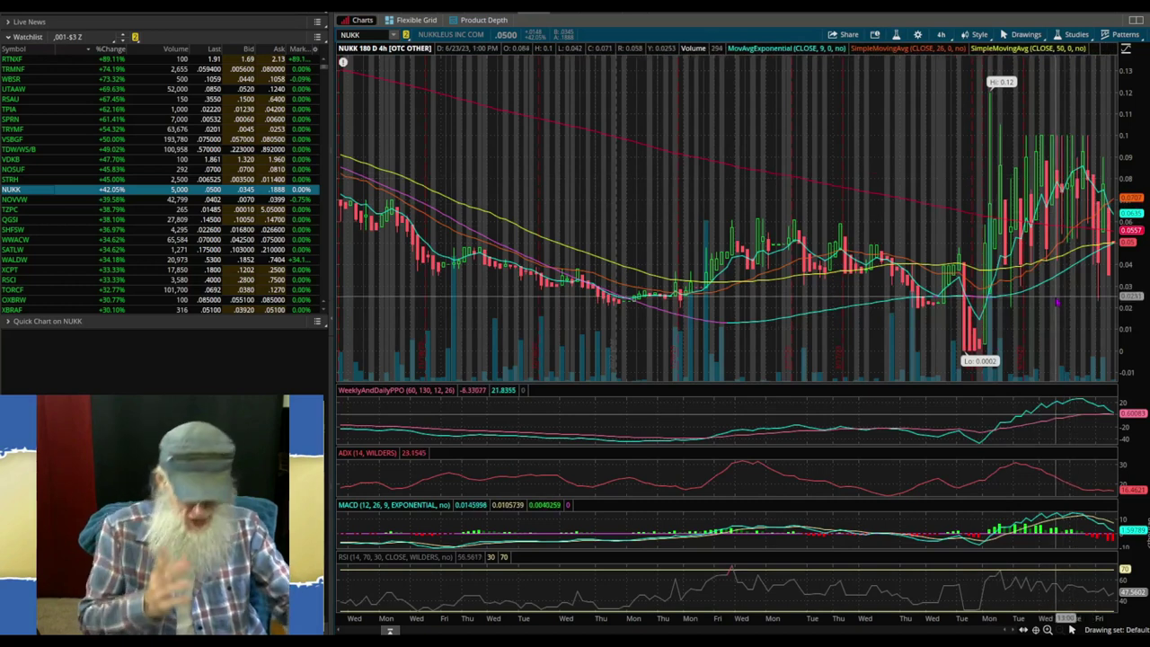
pyautogui.press('Down')
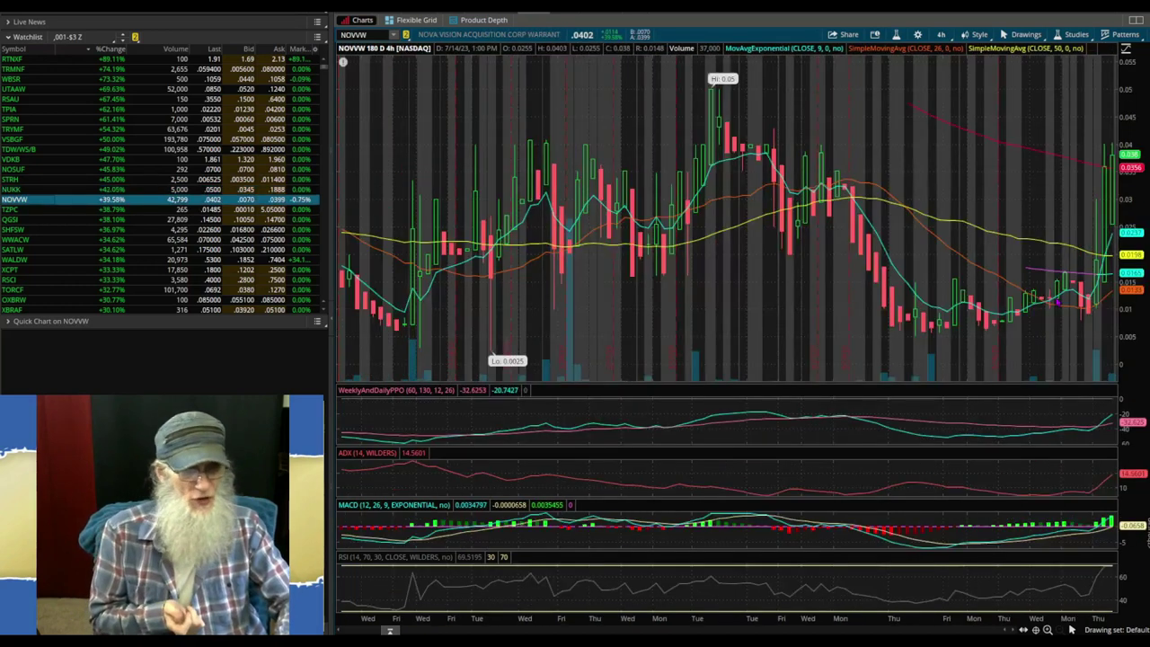
pyautogui.press('Down')
pyautogui.press('Down')
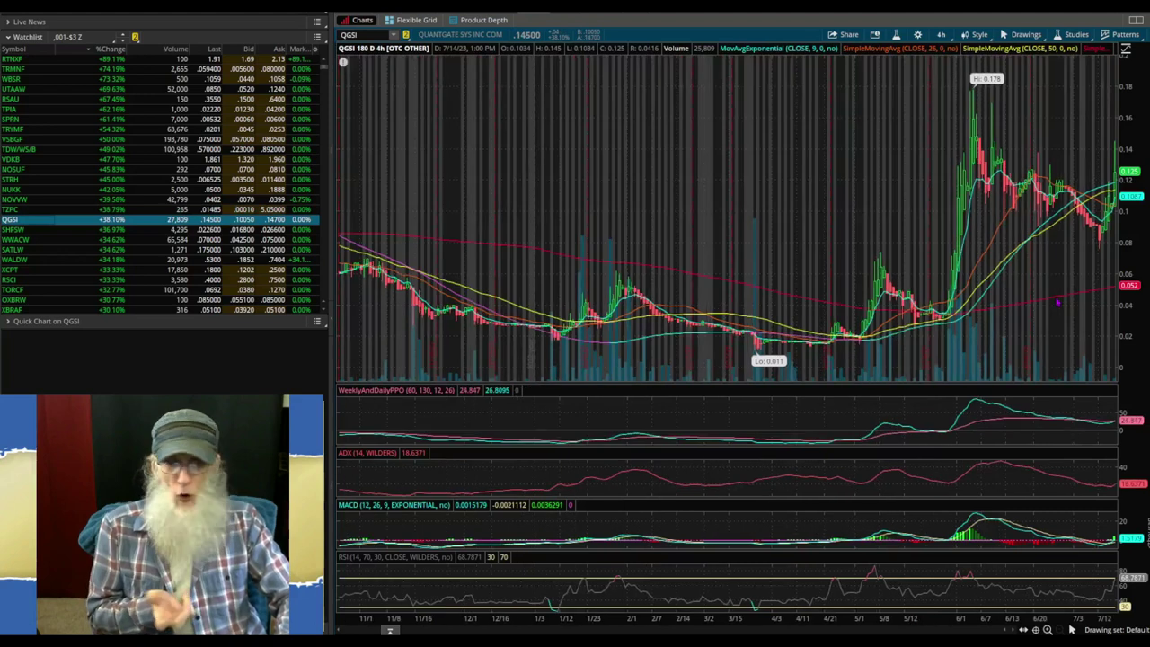
# Examine the charts of the following watchlist symbols in order, from SHFSW through RSCI
pyautogui.press('Down')
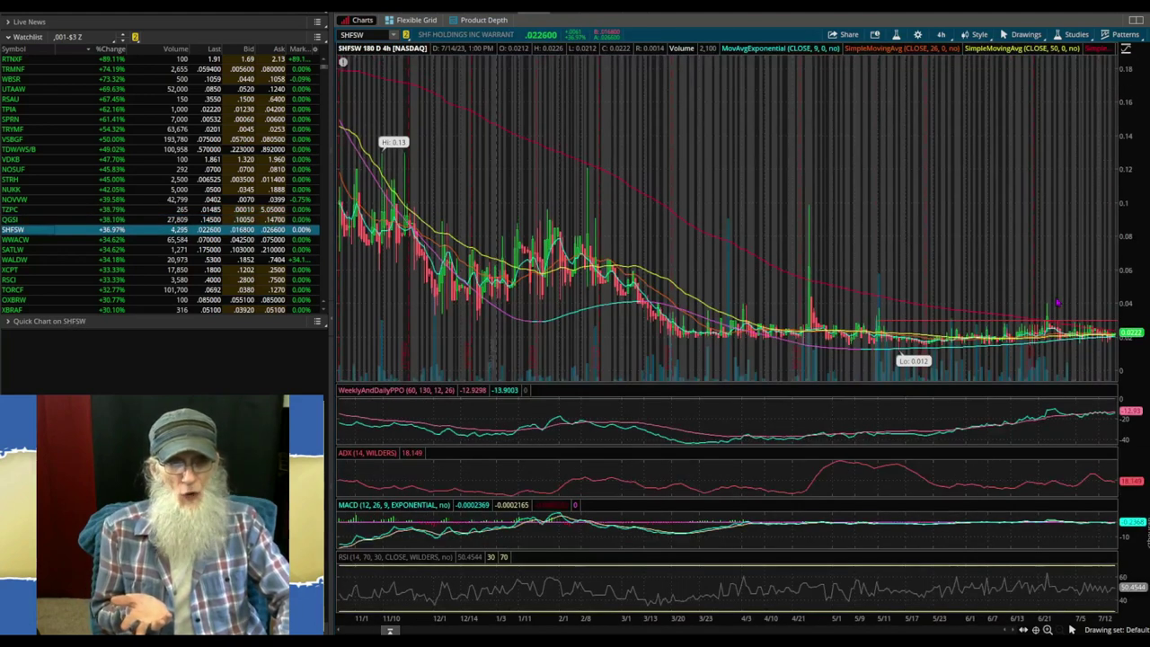
pyautogui.press('Down')
pyautogui.press('Down')
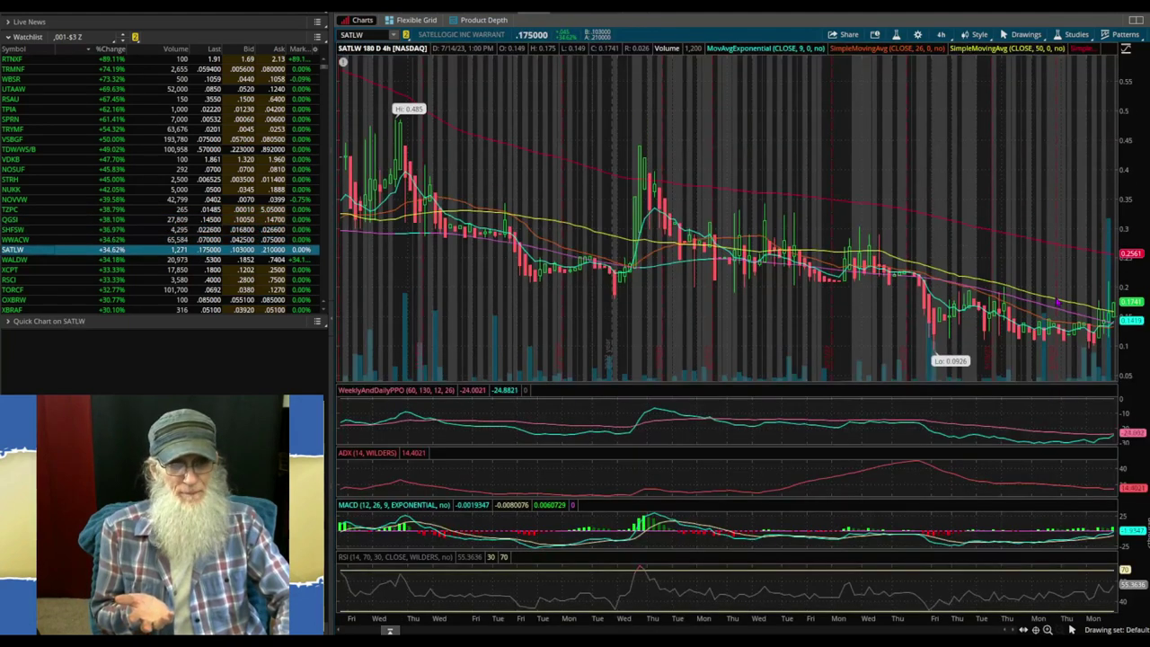
pyautogui.press('Down')
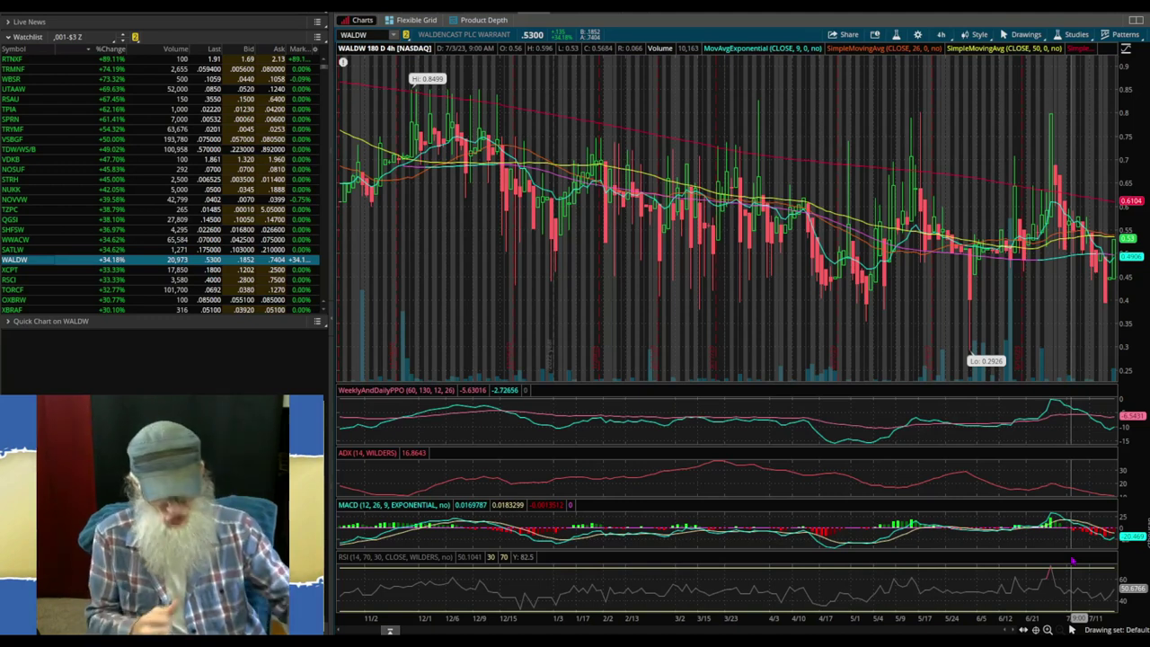
pyautogui.press('Down')
pyautogui.press('Down')
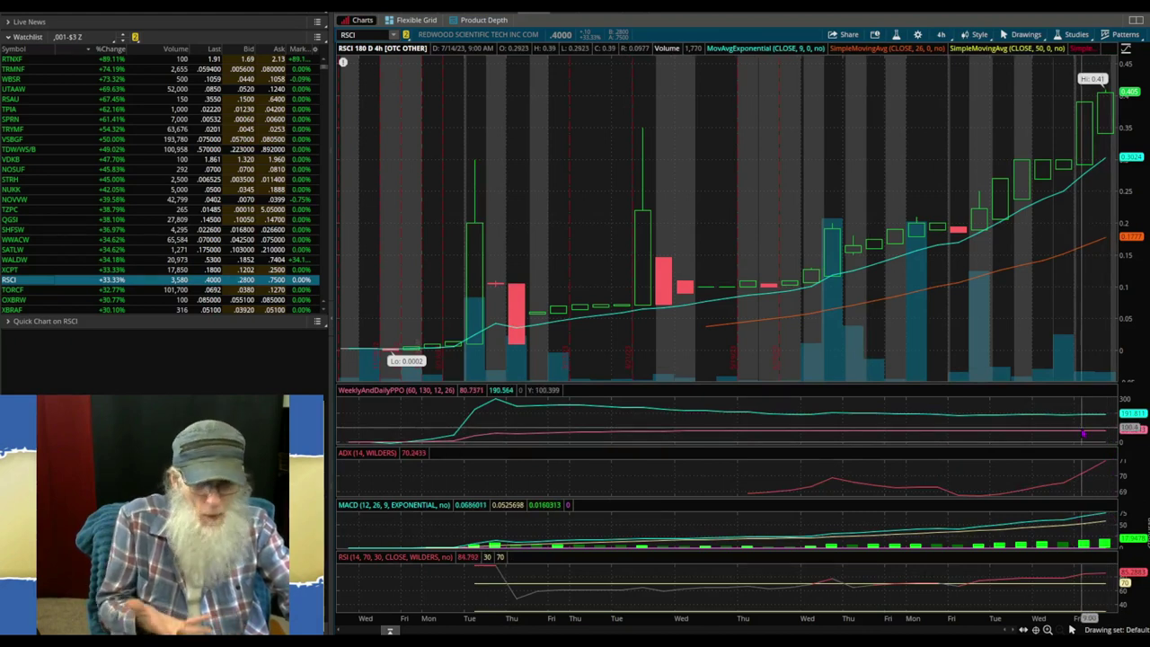
# Examine the charts of TORCF and OXBRW further down the watchlist
pyautogui.scroll(-3, 150, 228)
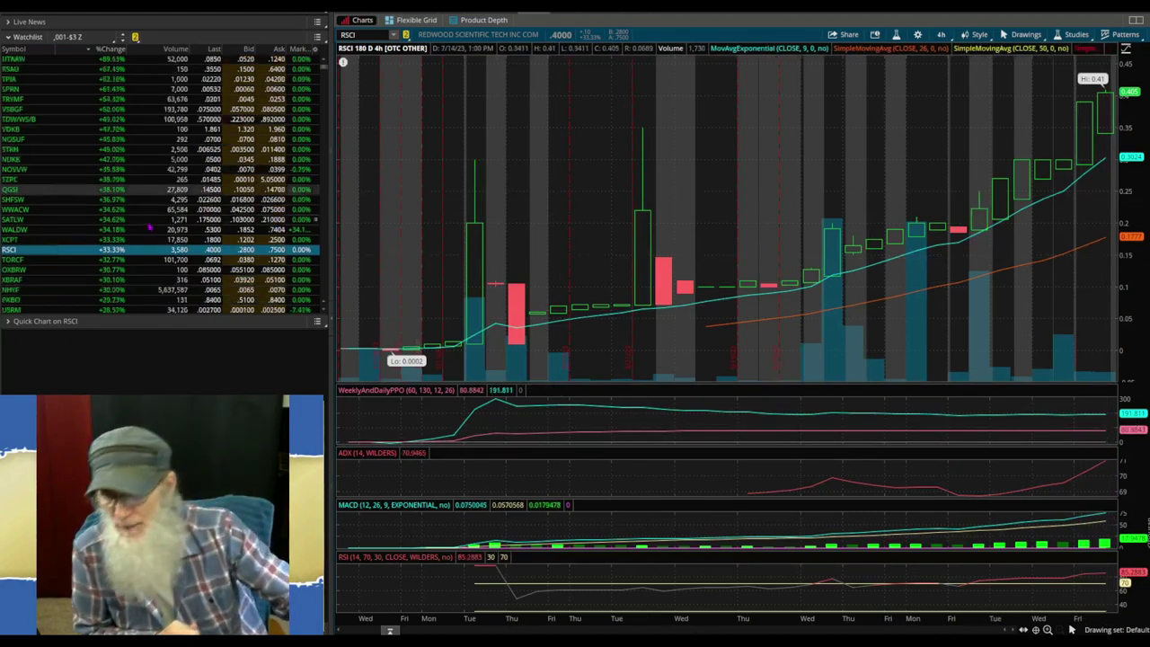
pyautogui.scroll(-6, 150, 228)
pyautogui.click(15, 80)
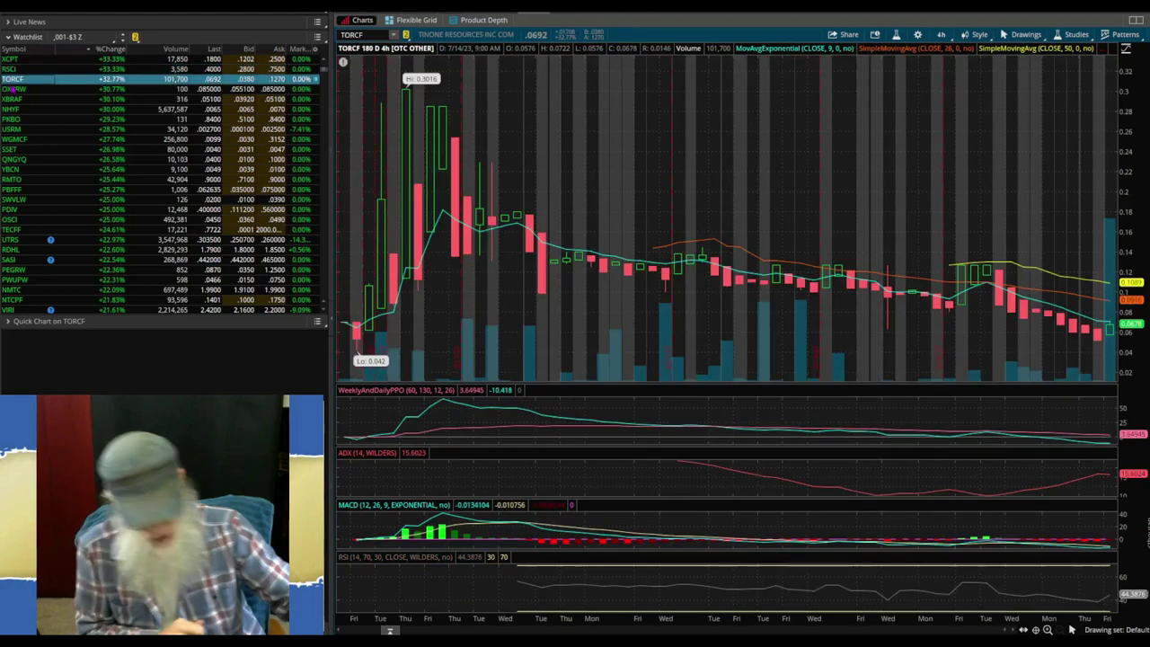
pyautogui.click(15, 89)
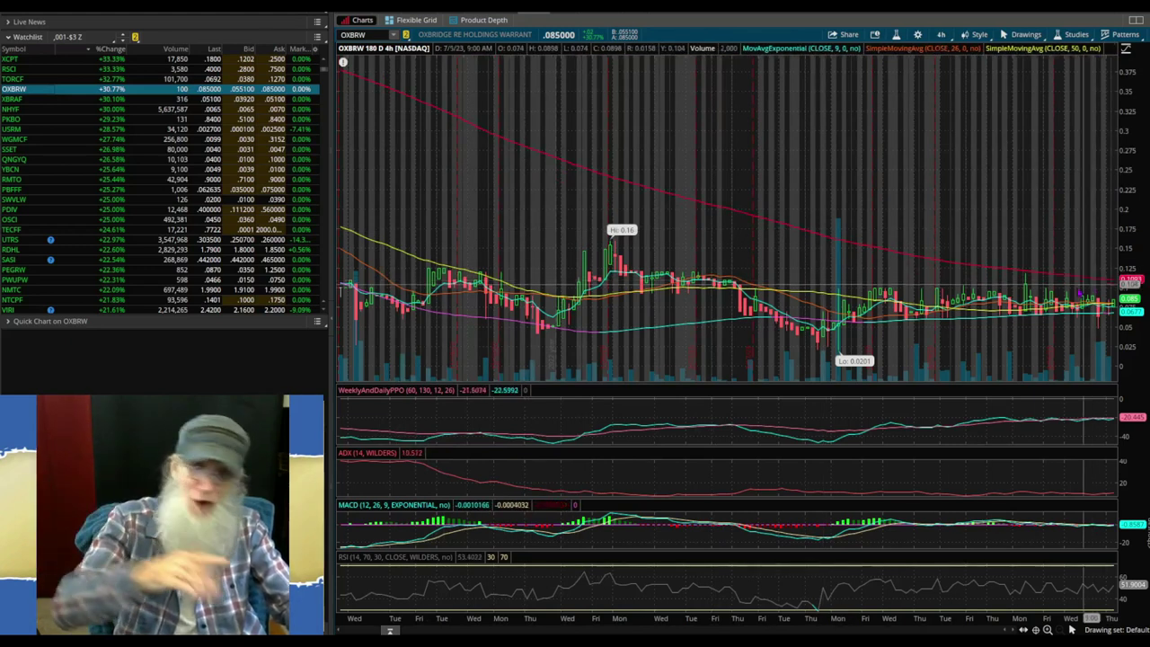
# Examine the charts of the watchlist symbols in order, from XBRAF through SSET
pyautogui.click(8, 98)
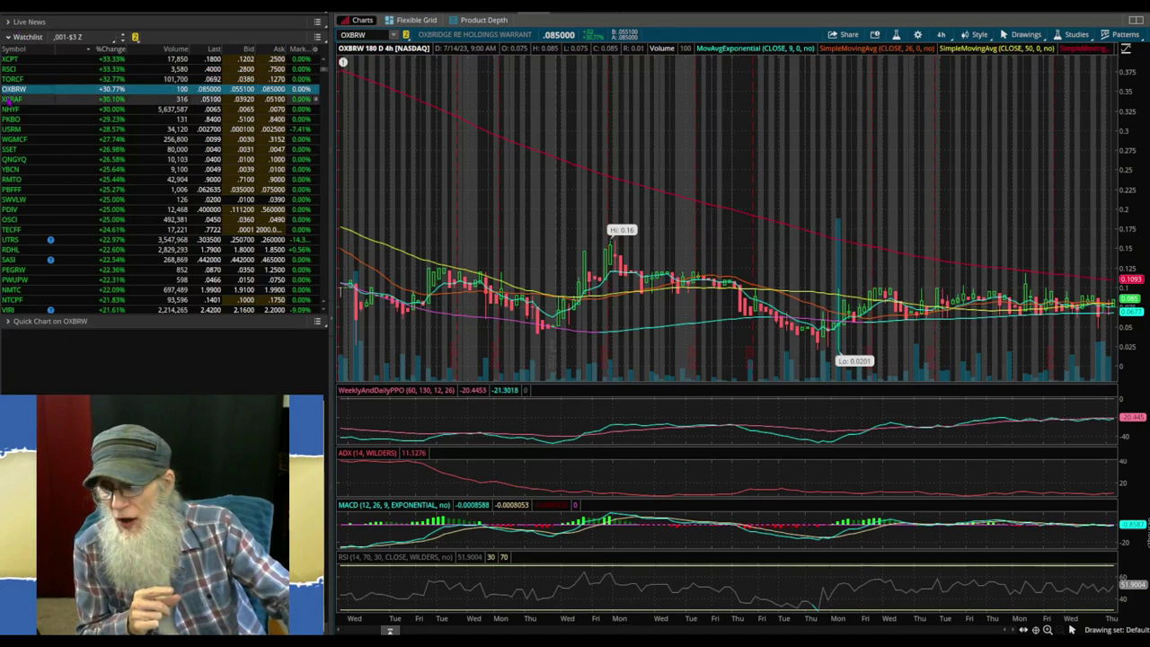
pyautogui.click(9, 108)
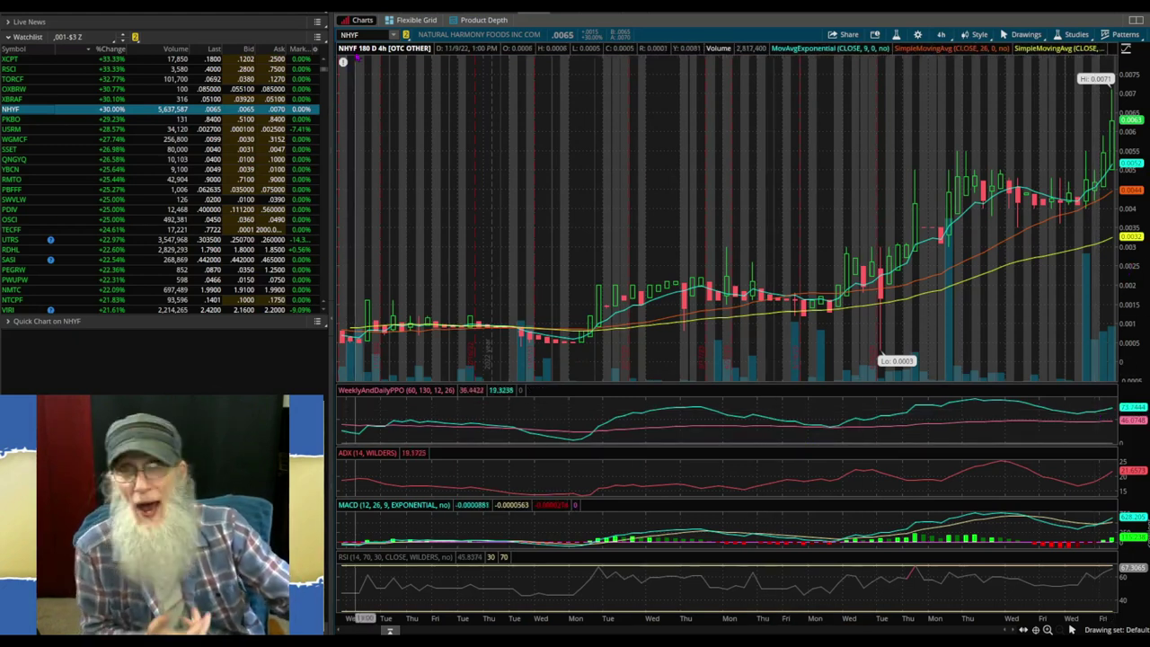
pyautogui.press('Down')
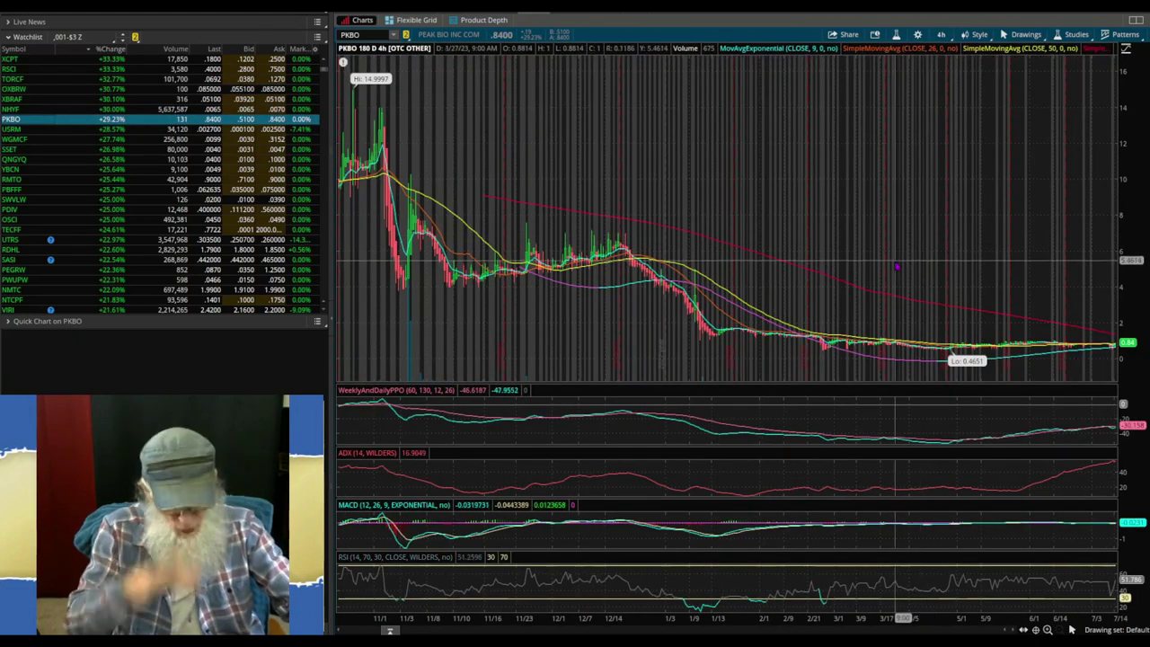
pyautogui.press('Down')
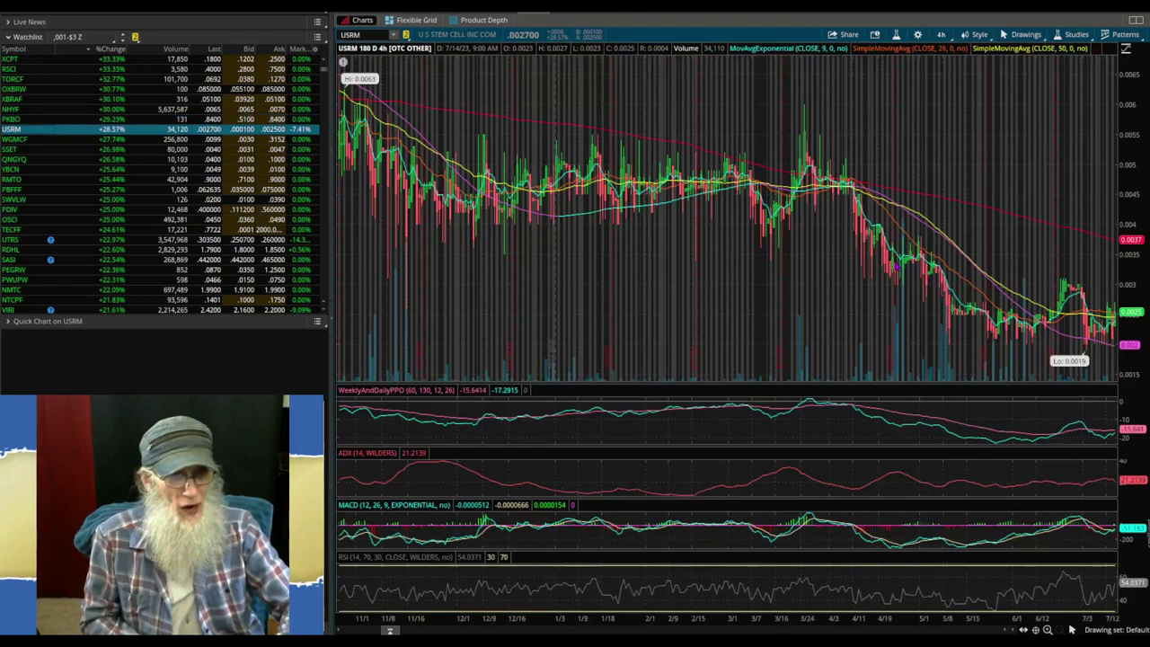
pyautogui.press('Down')
pyautogui.press('Down')
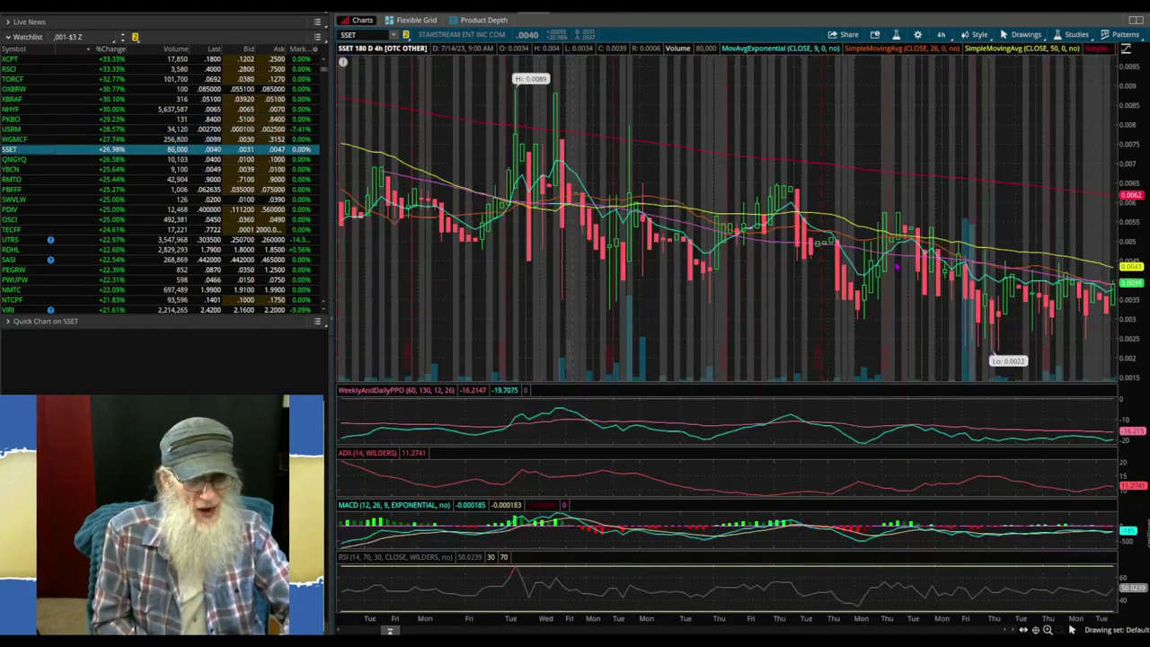
# Examine the charts of the next watchlist symbols in order, from QNGYQ through PDIV
pyautogui.press('Down')
pyautogui.press('Down')
pyautogui.press('Down')
pyautogui.press('Down')
pyautogui.press('Down')
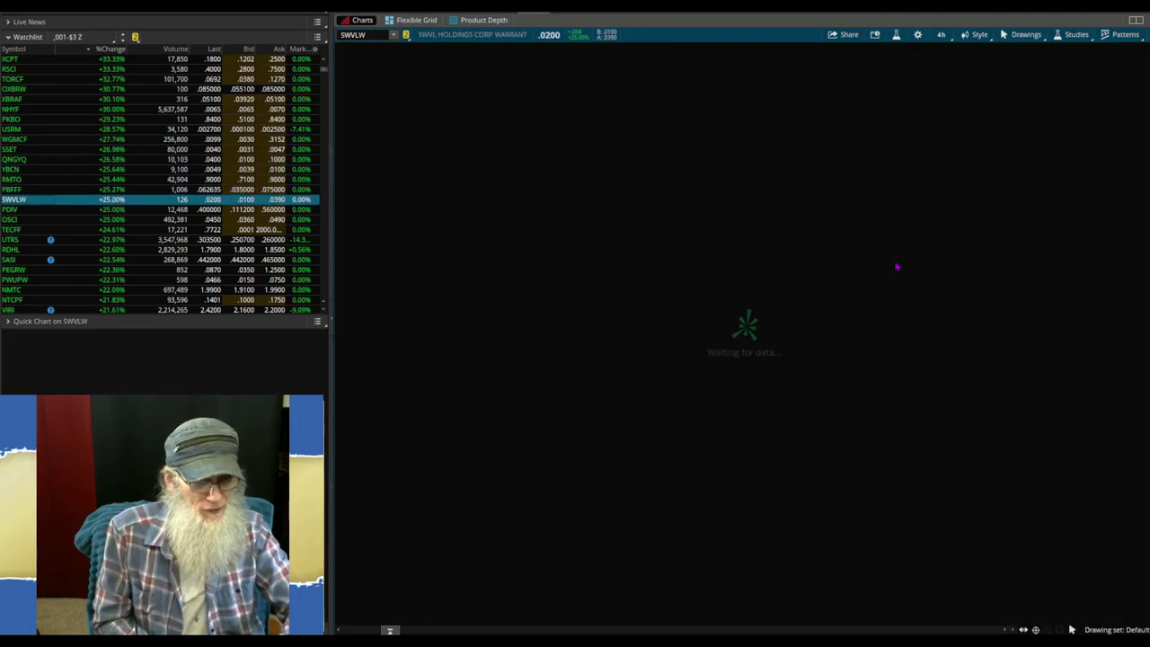
pyautogui.press('Down')
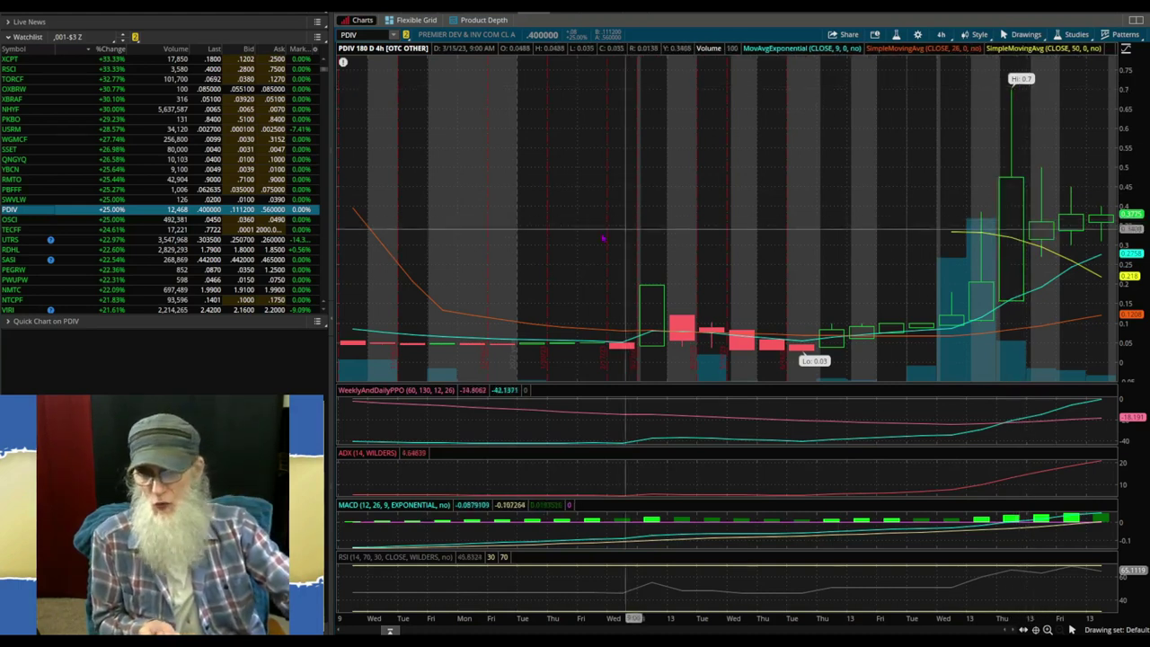
# Examine the OSCI and TECFF charts, enlarging the most recent weeks of TECFF
pyautogui.click(14, 221)
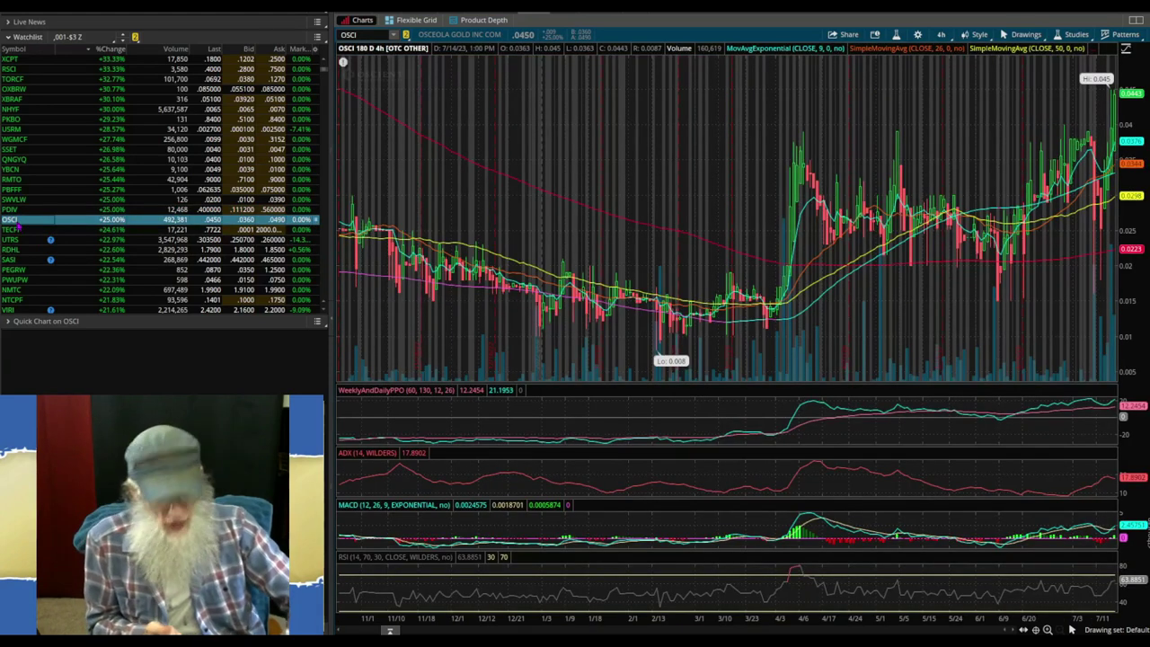
pyautogui.click(18, 230)
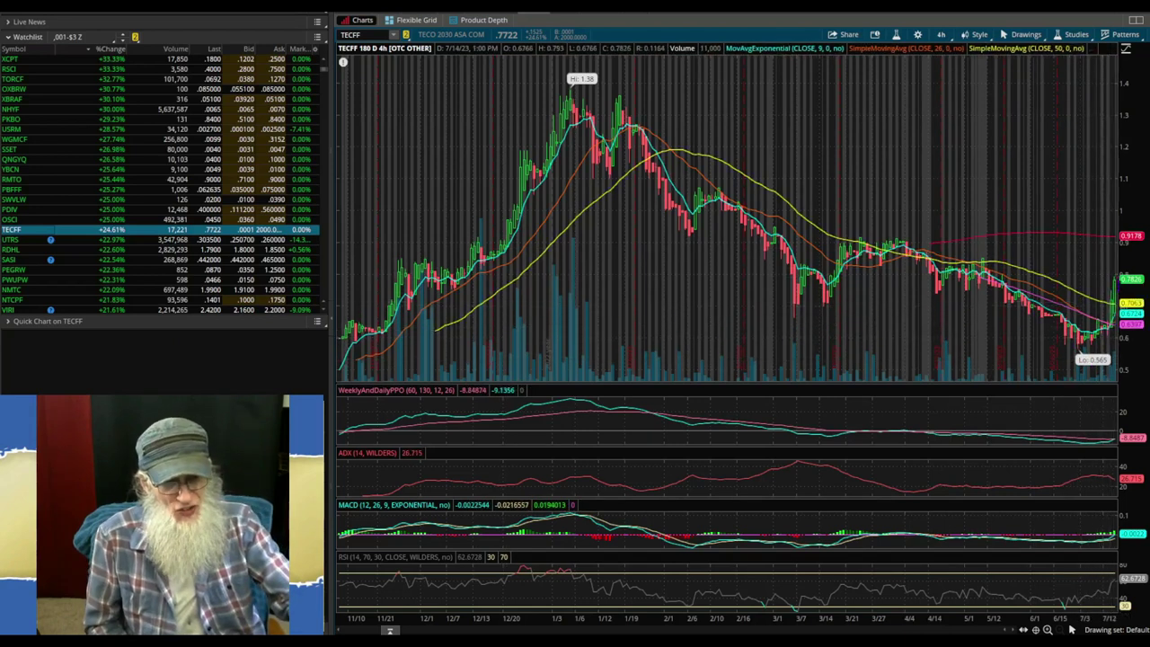
pyautogui.moveTo(1114, 321); pyautogui.dragTo(975, 324)
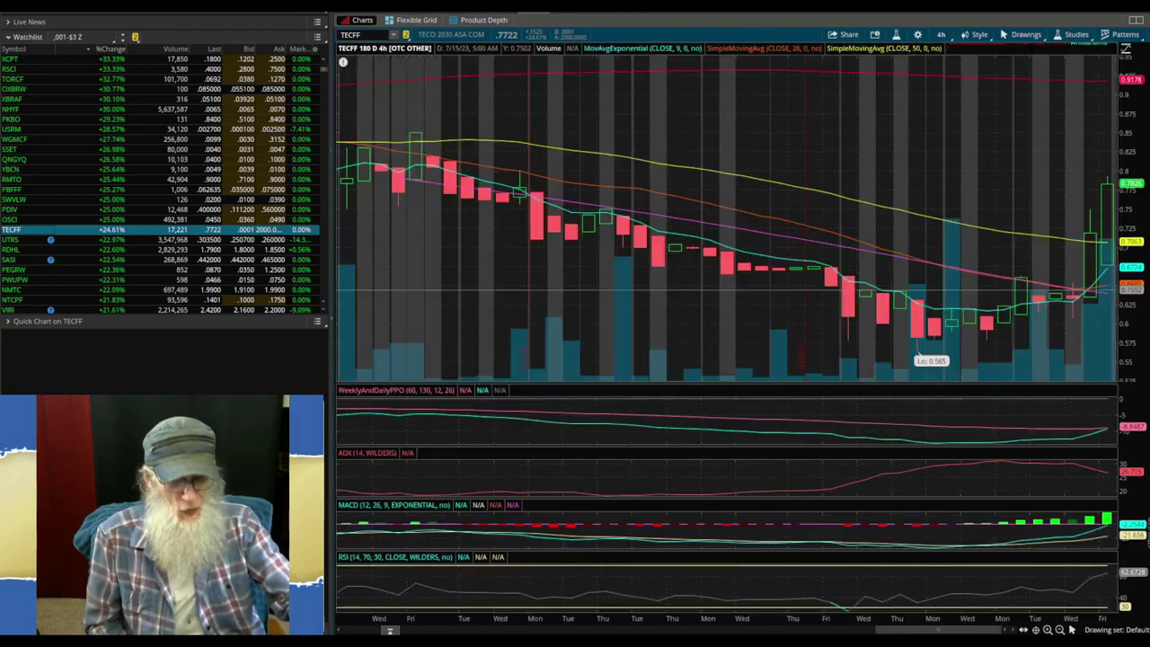
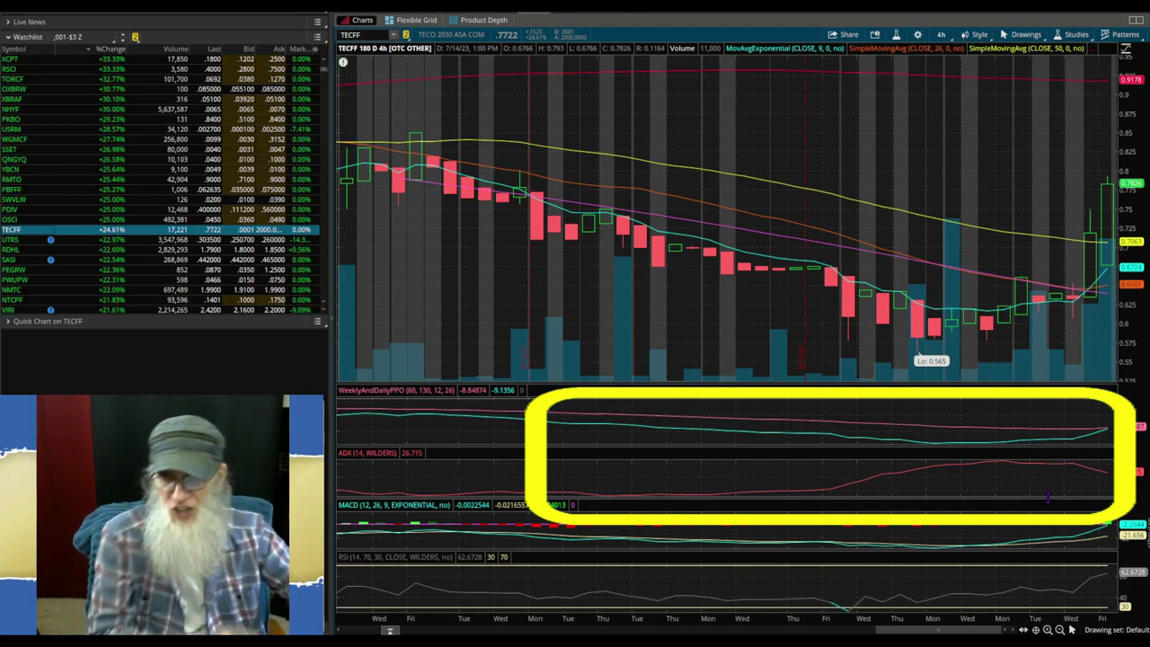
# Examine the charts of UTRS, RDHL and SASI in the watchlist
pyautogui.click(12, 240)
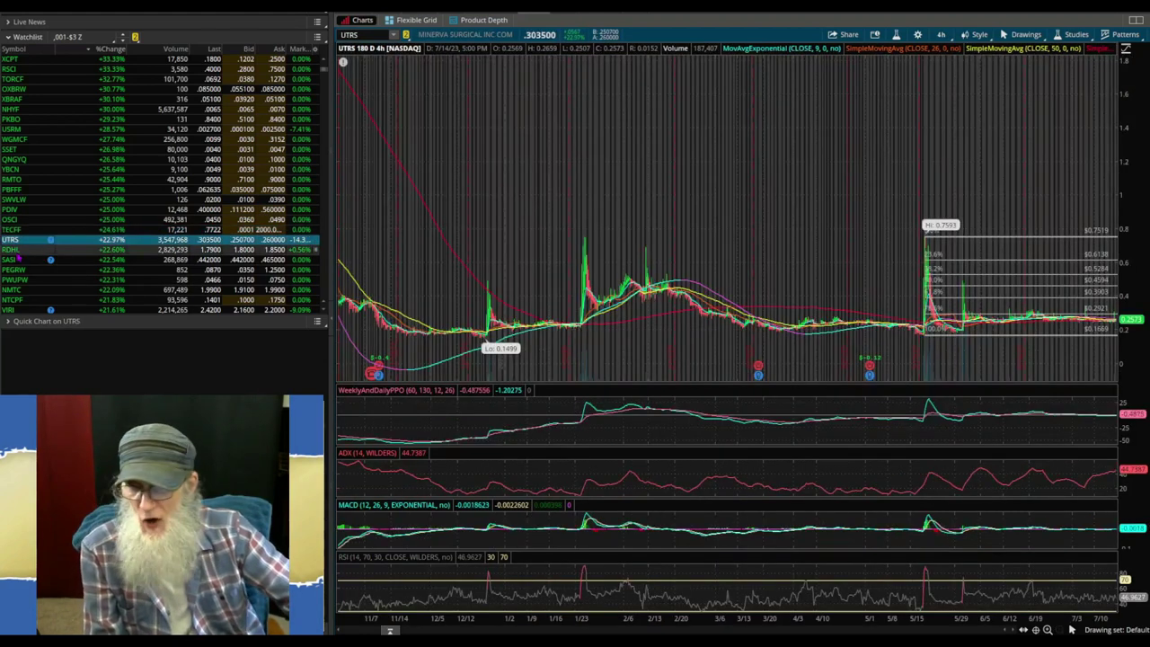
pyautogui.click(12, 249)
pyautogui.click(12, 260)
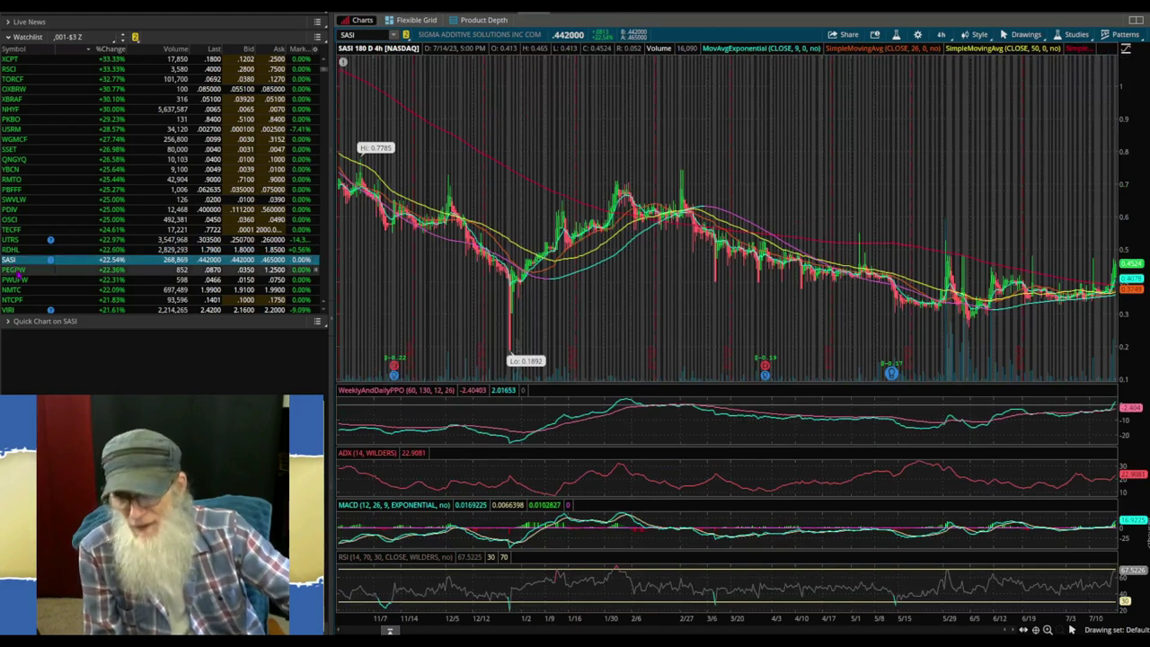
# Examine the PEGRW warrant's chart, enlarging its recent price action and adjusting the price scale
pyautogui.click(15, 271)
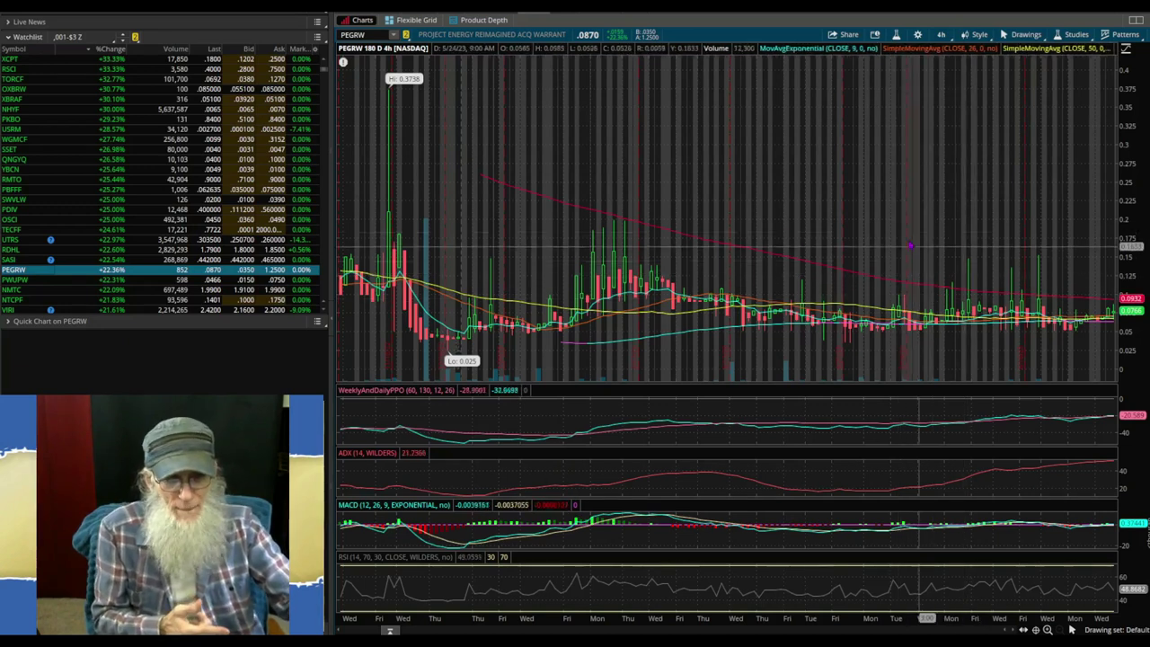
pyautogui.scroll(3, 910, 245)
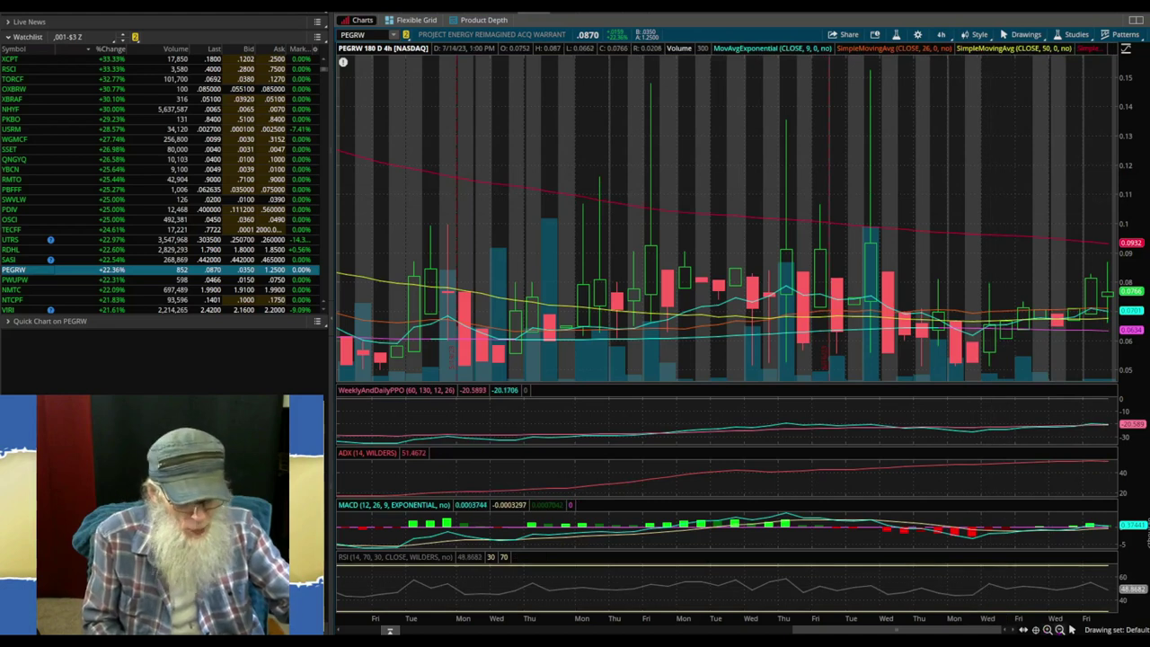
pyautogui.click(1069, 628)
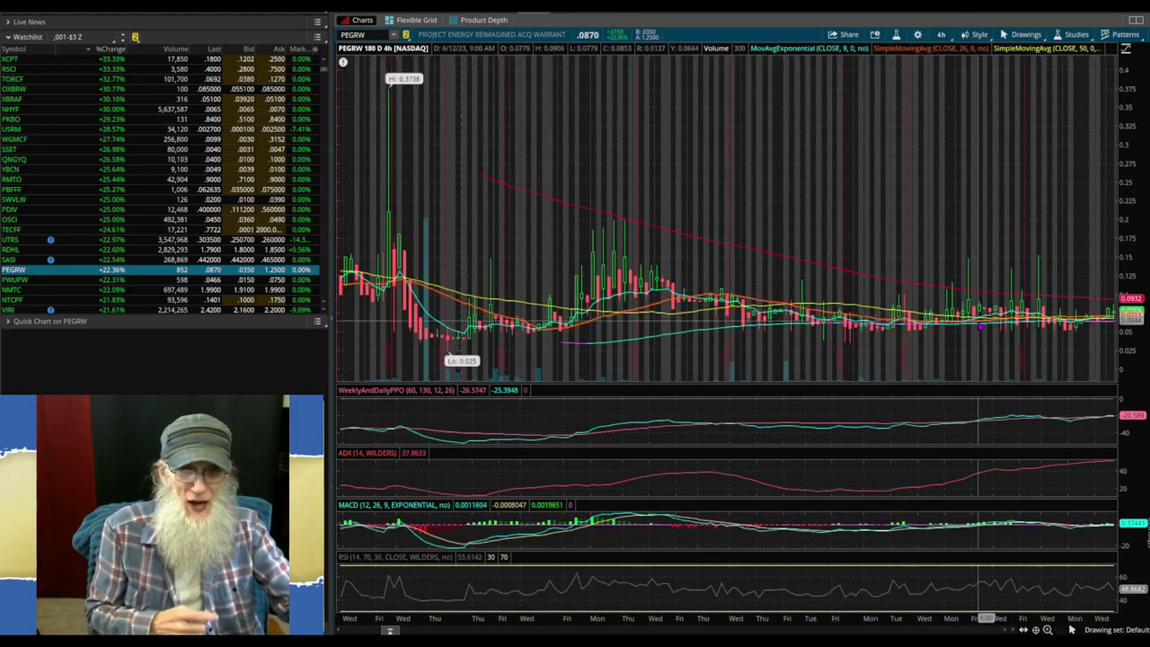
pyautogui.click(643, 269)
pyautogui.click(1112, 270)
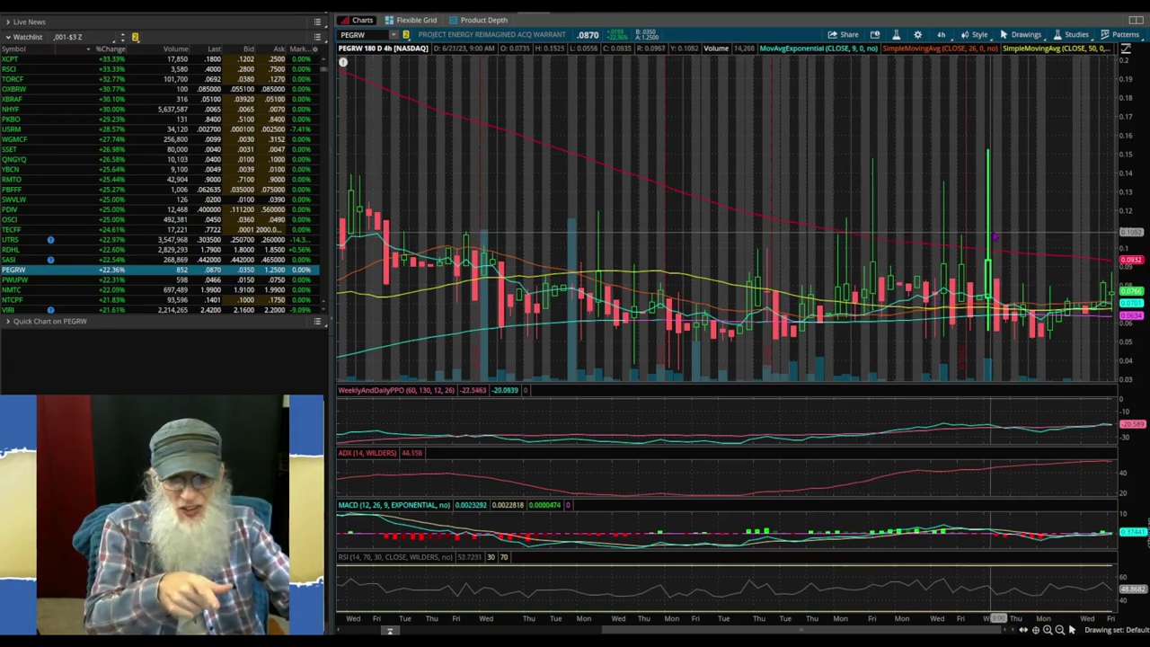
pyautogui.moveTo(1132, 179)
pyautogui.mouseDown()
pyautogui.moveTo(1134, 209)
pyautogui.moveTo(1133, 176)
pyautogui.mouseUp()
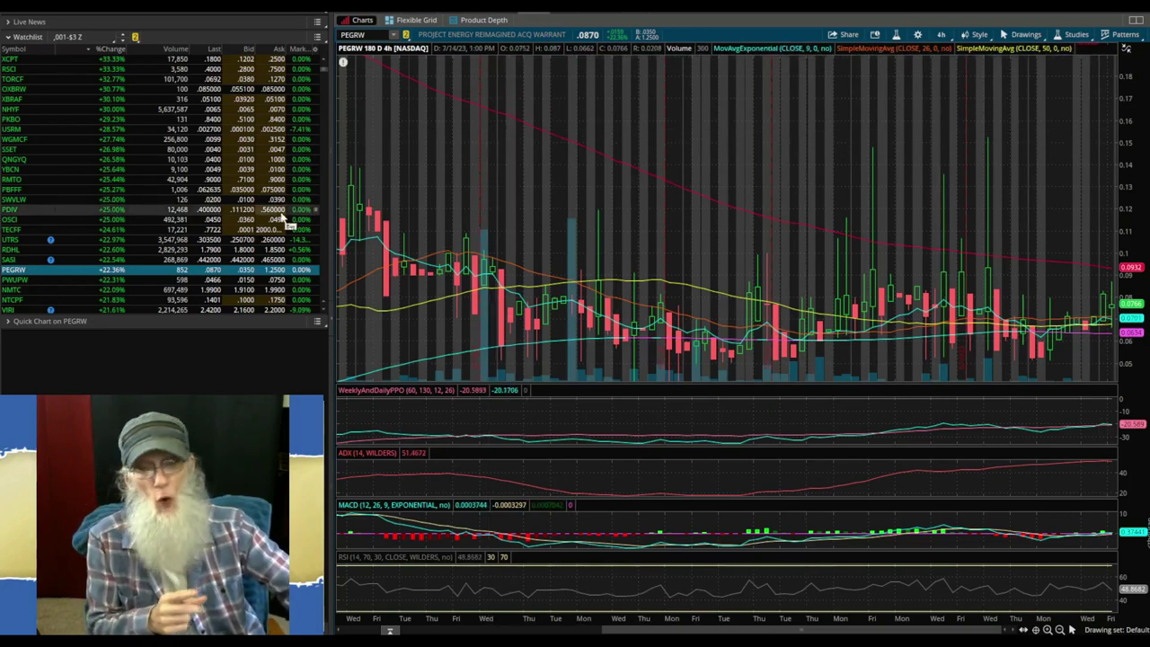
# Browse further down the gainers watchlist and link the chart to the Blue group to examine VRDR
pyautogui.scroll(-5, 238, 208)
pyautogui.scroll(-1, 209, 209)
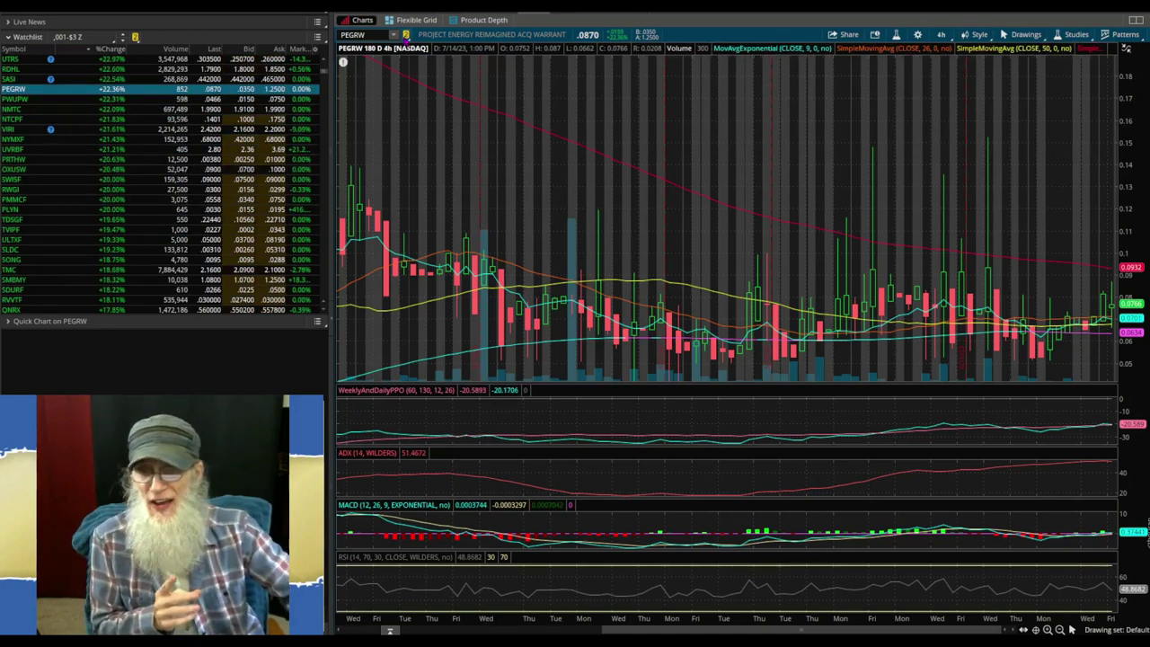
pyautogui.click(405, 35)
pyautogui.click(397, 99)
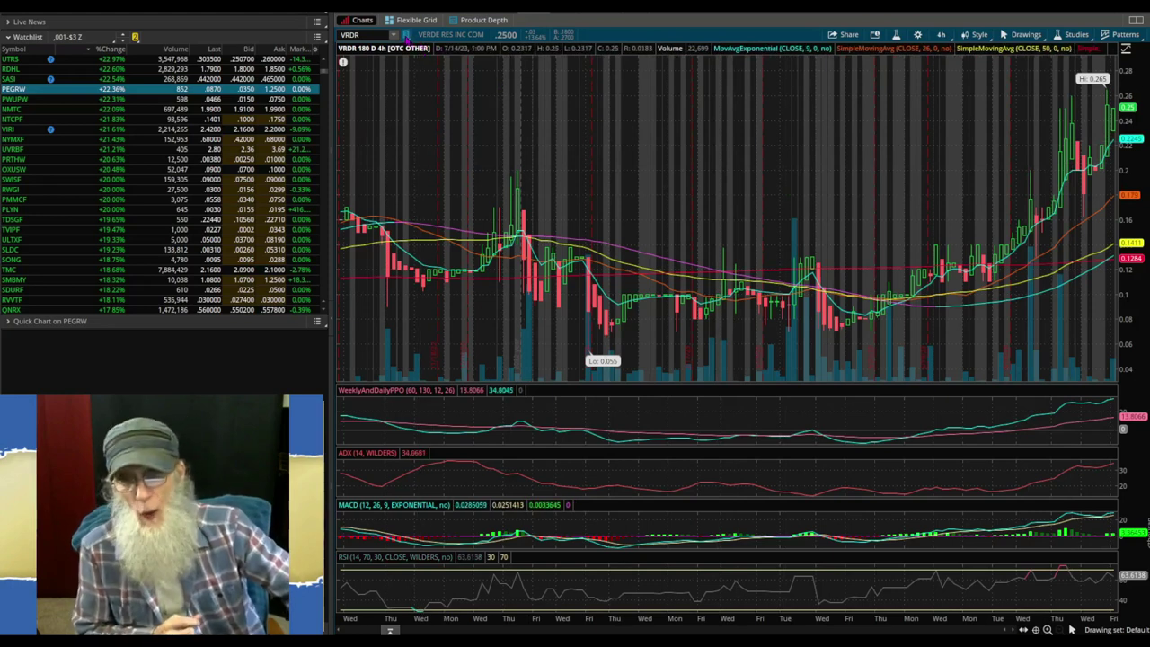
# Link the chart to the Green group and enlarge the recent months of the SUNW chart
pyautogui.click(406, 35)
pyautogui.click(399, 114)
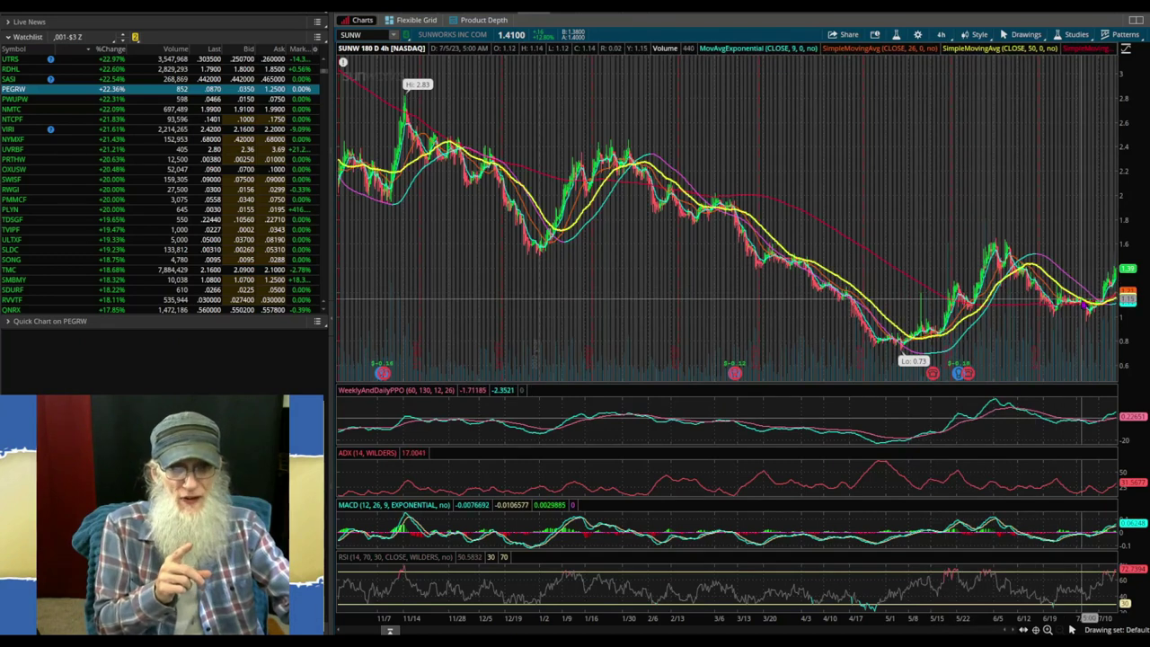
pyautogui.moveTo(1114, 304); pyautogui.dragTo(874, 255)
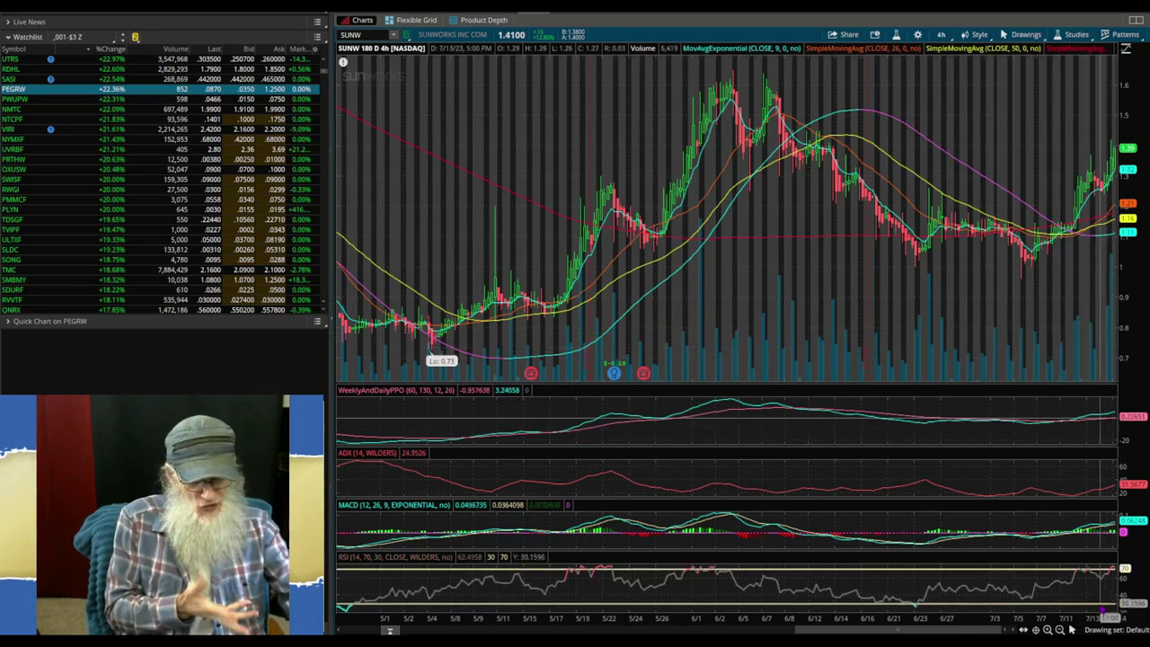
# Examine RMLFF through the Purple link group and ZENV's recent price action through the Maroon group
pyautogui.click(406, 35)
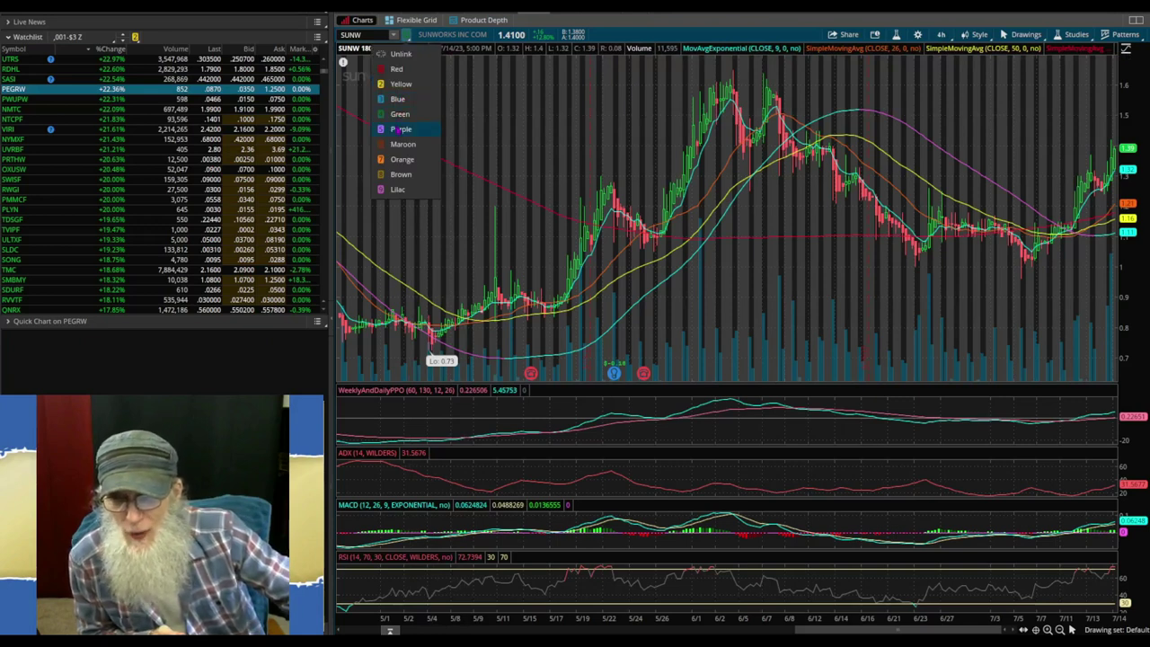
pyautogui.click(398, 130)
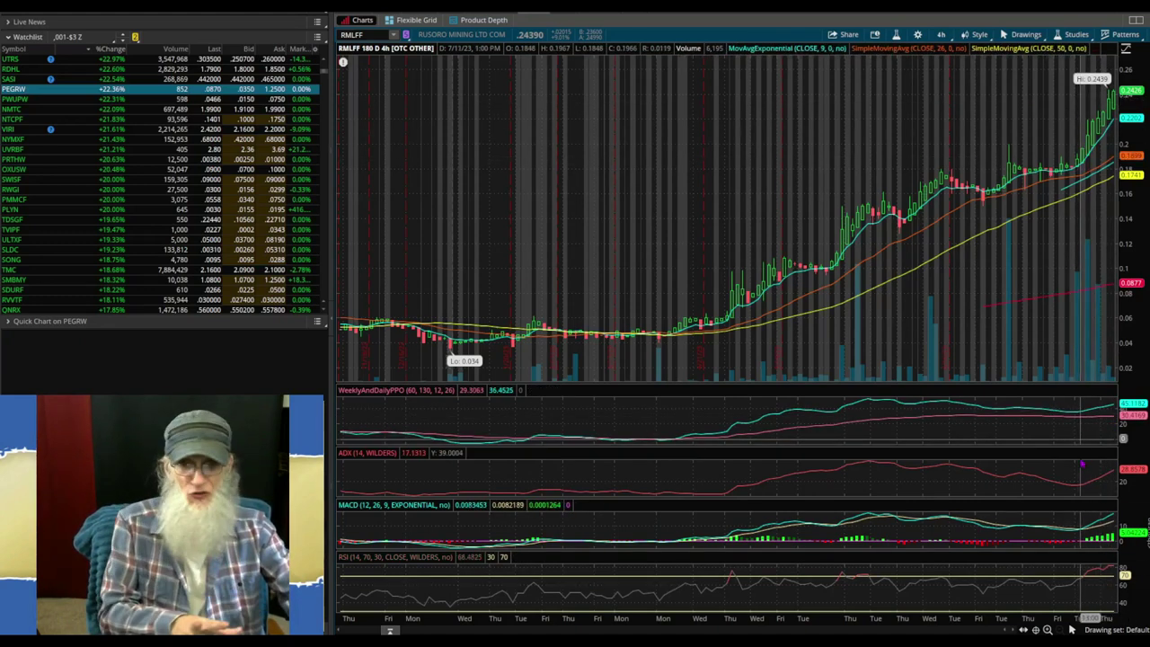
pyautogui.click(406, 34)
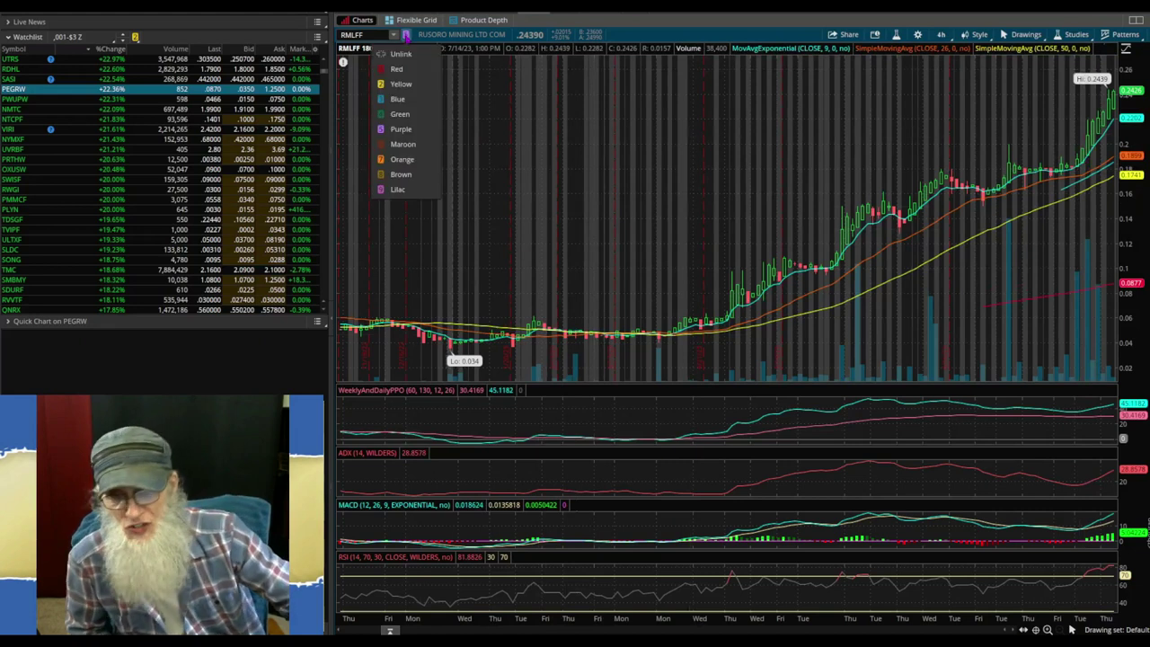
pyautogui.click(402, 144)
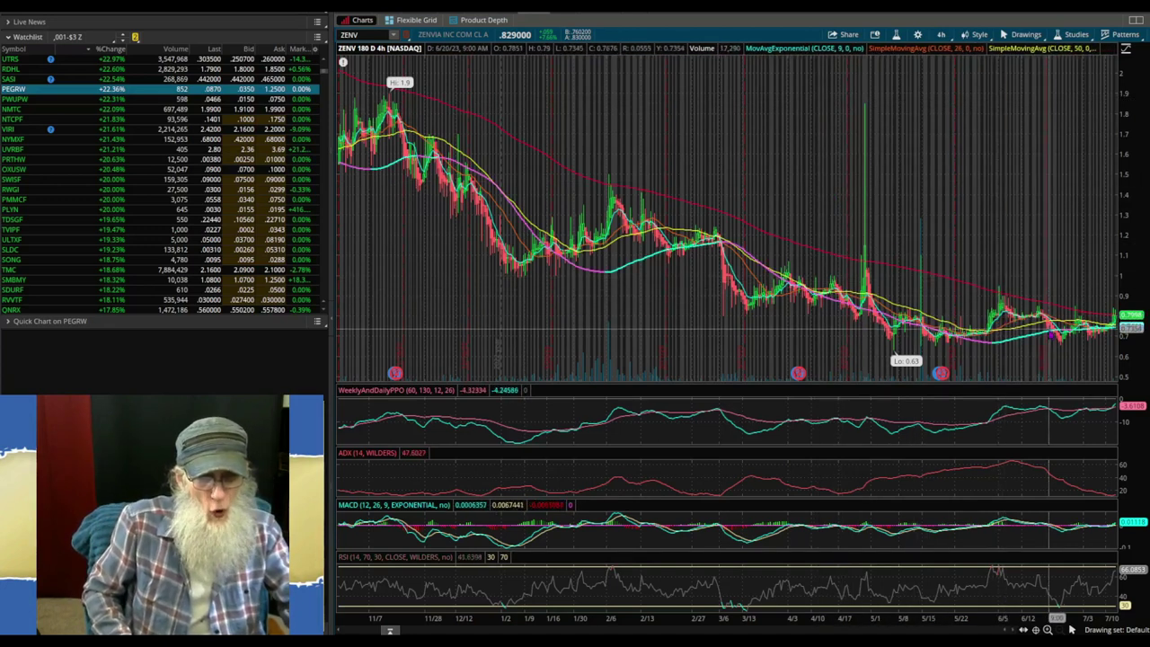
pyautogui.moveTo(937, 284); pyautogui.dragTo(1085, 267)
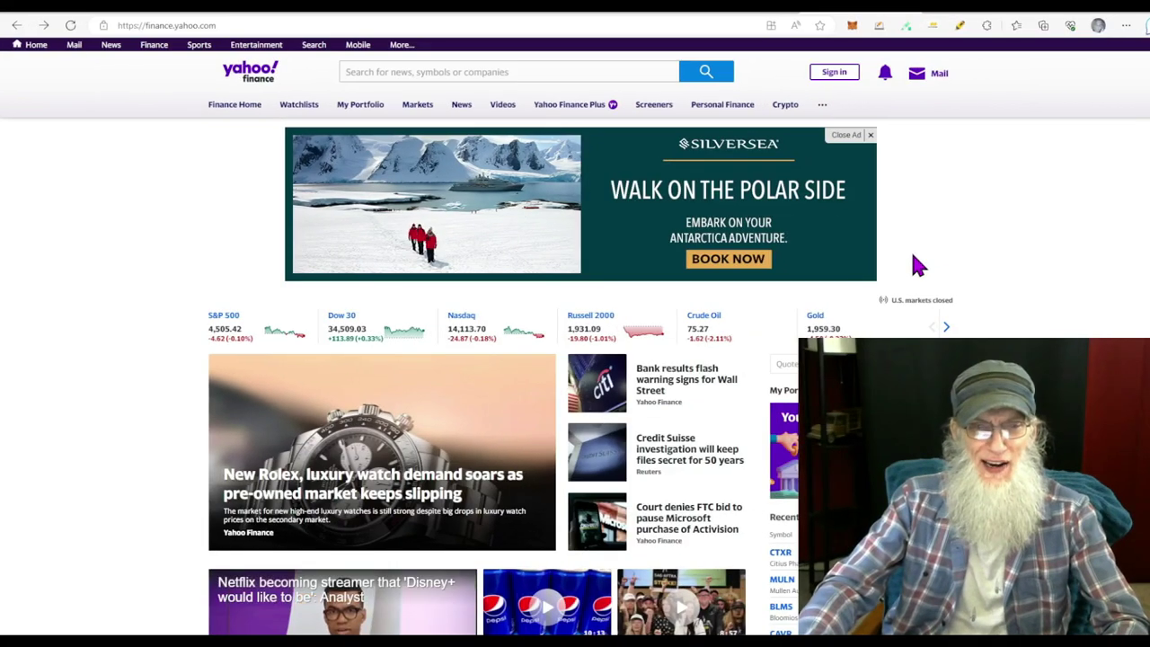
# Look up the CTXR quote on Yahoo Finance
pyautogui.click(378, 72)
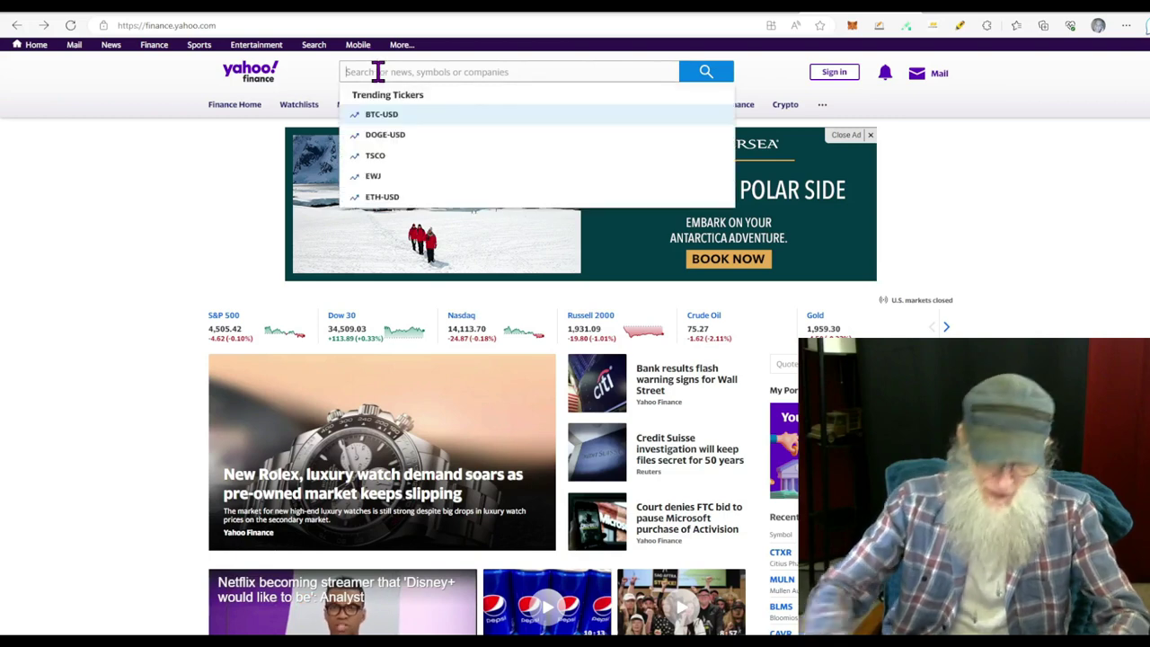
pyautogui.write('c')
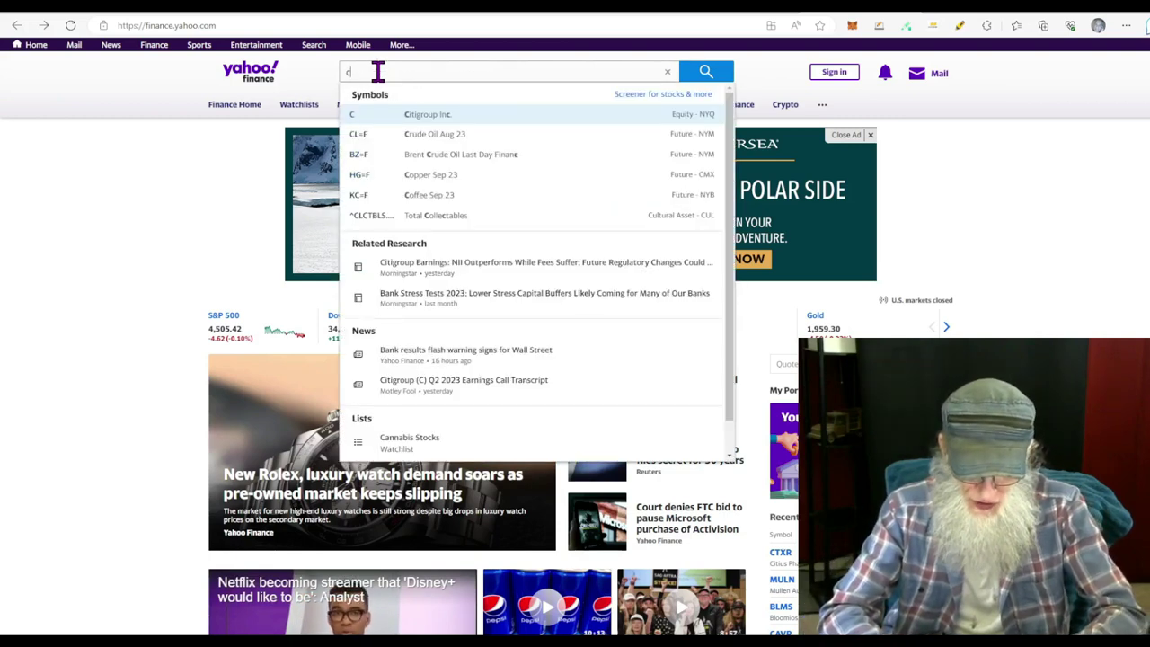
pyautogui.write('txr')
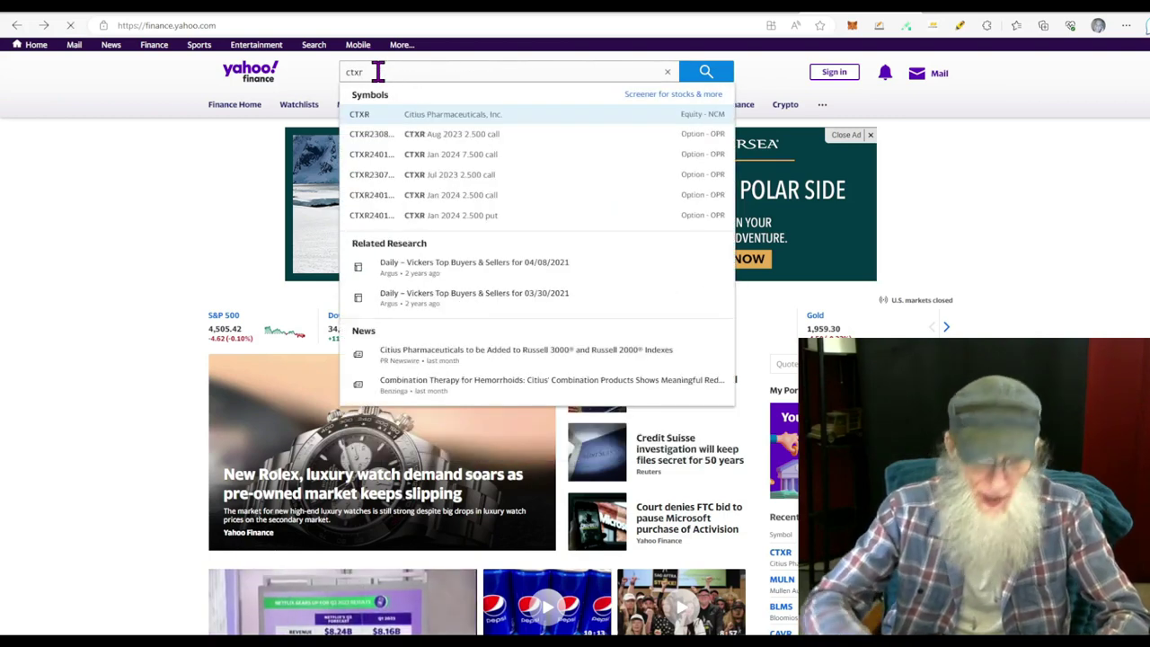
pyautogui.press('Return')
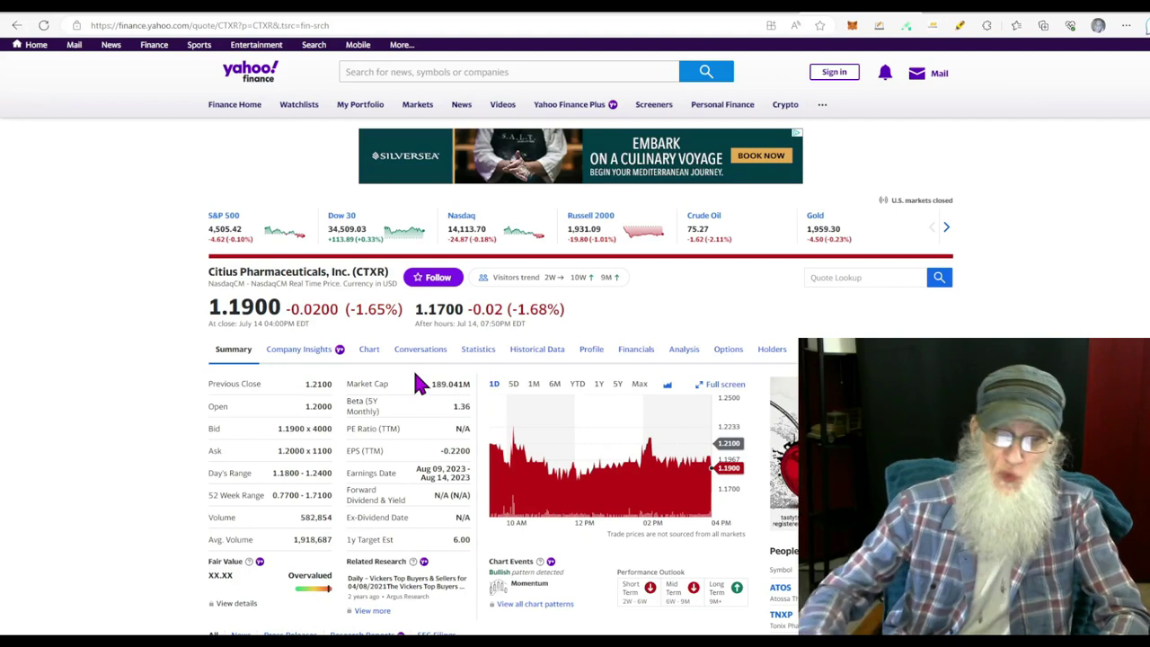
# Highlight the volume and average volume figures in the CTXR quote summary and enlarge the page
pyautogui.scroll(-3, 415, 378)
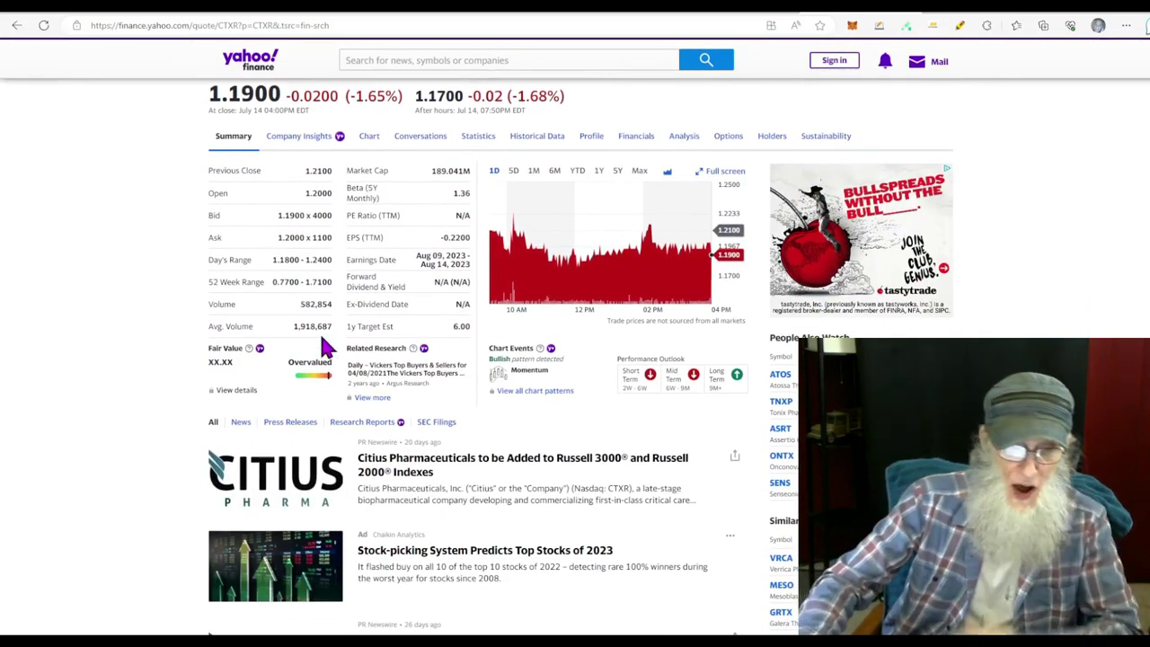
pyautogui.moveTo(334, 328); pyautogui.dragTo(292, 331)
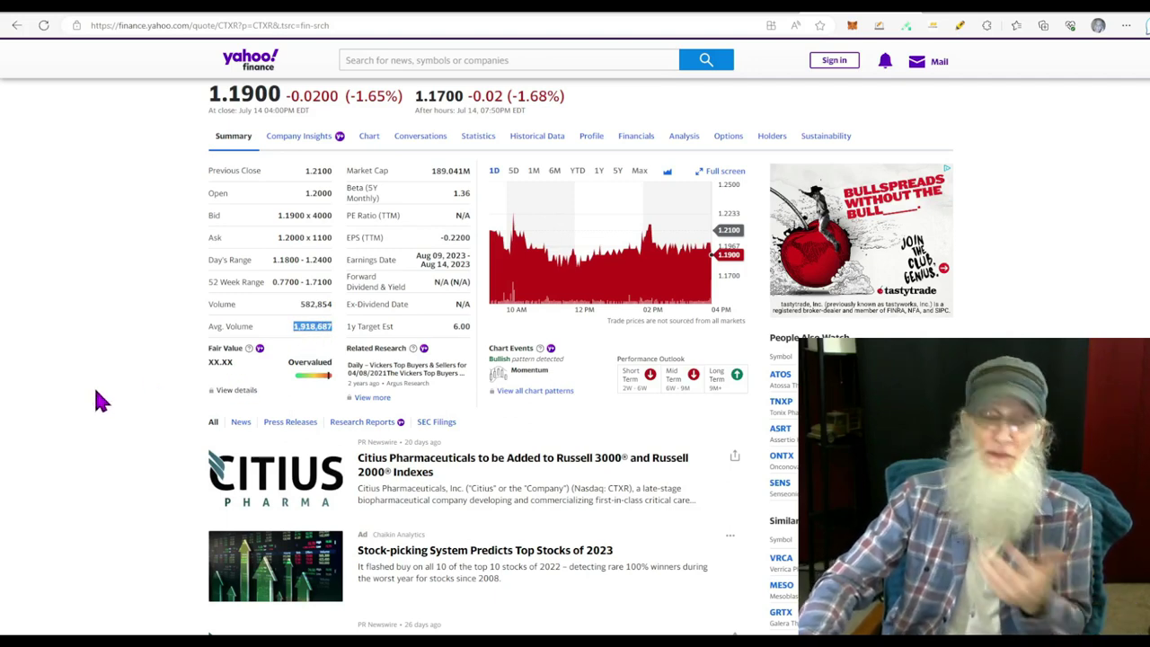
pyautogui.moveTo(331, 321)
pyautogui.mouseDown()
pyautogui.moveTo(312, 309)
pyautogui.moveTo(308, 323)
pyautogui.moveTo(320, 300)
pyautogui.moveTo(339, 327)
pyautogui.mouseUp()
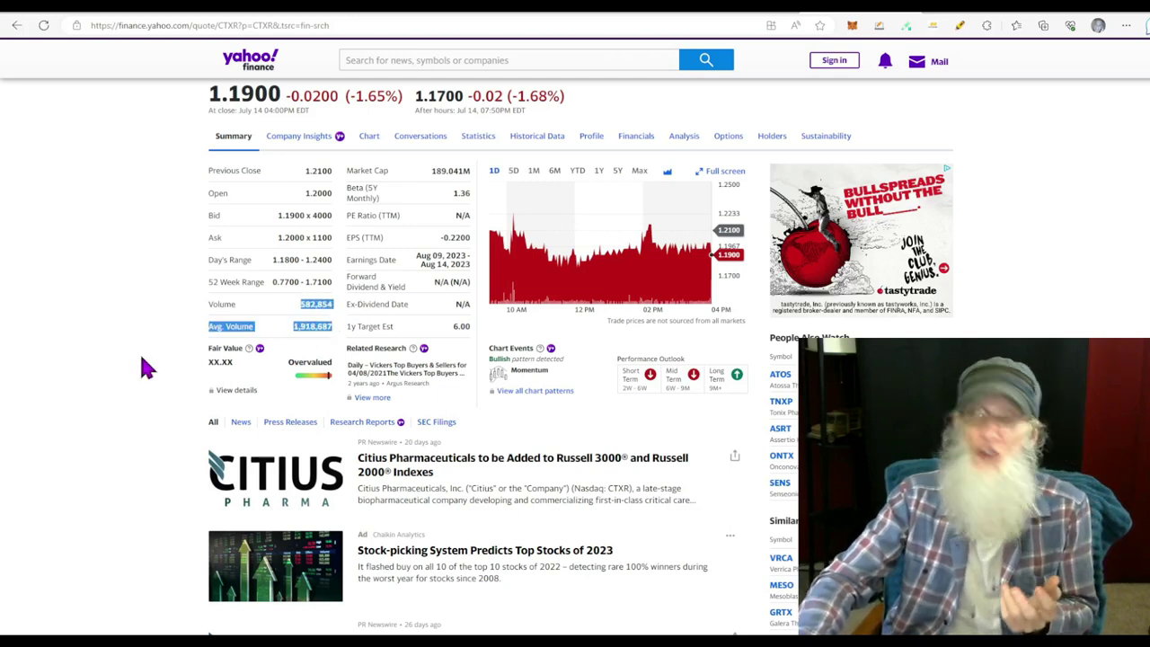
pyautogui.scroll(-1, 143, 368)
pyautogui.keyDown('ctrl'); pyautogui.scroll(5, 143, 367); pyautogui.keyUp('ctrl')
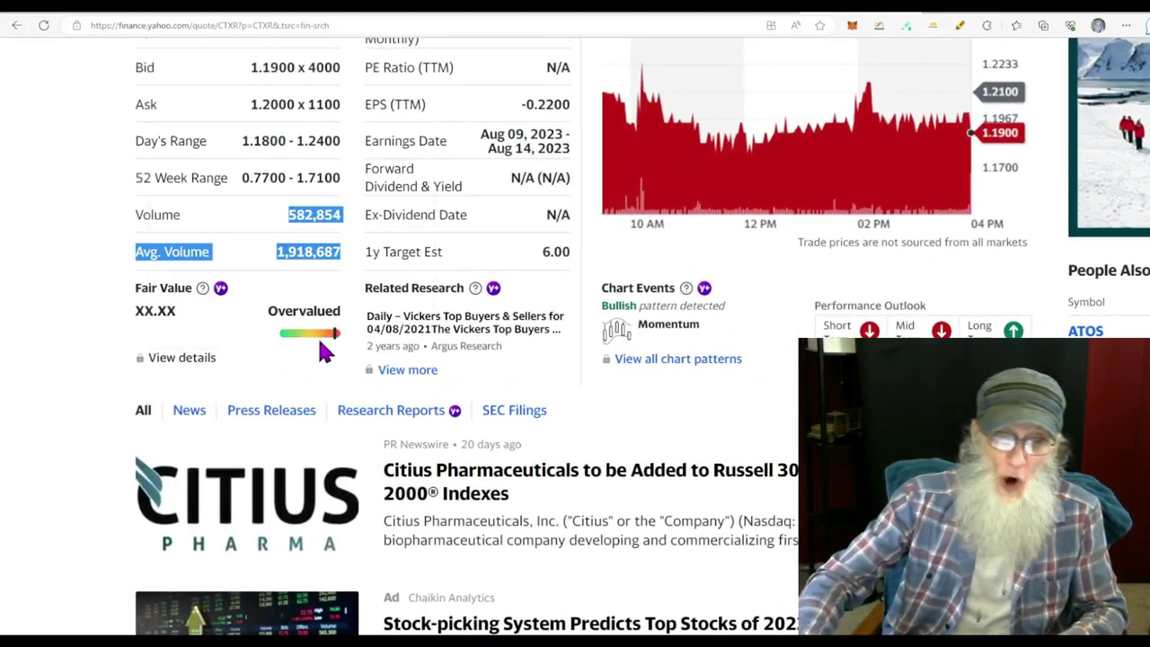
# Open CTXR's historical data and enlarge the table to review the recent daily volumes
pyautogui.scroll(3, 413, 402)
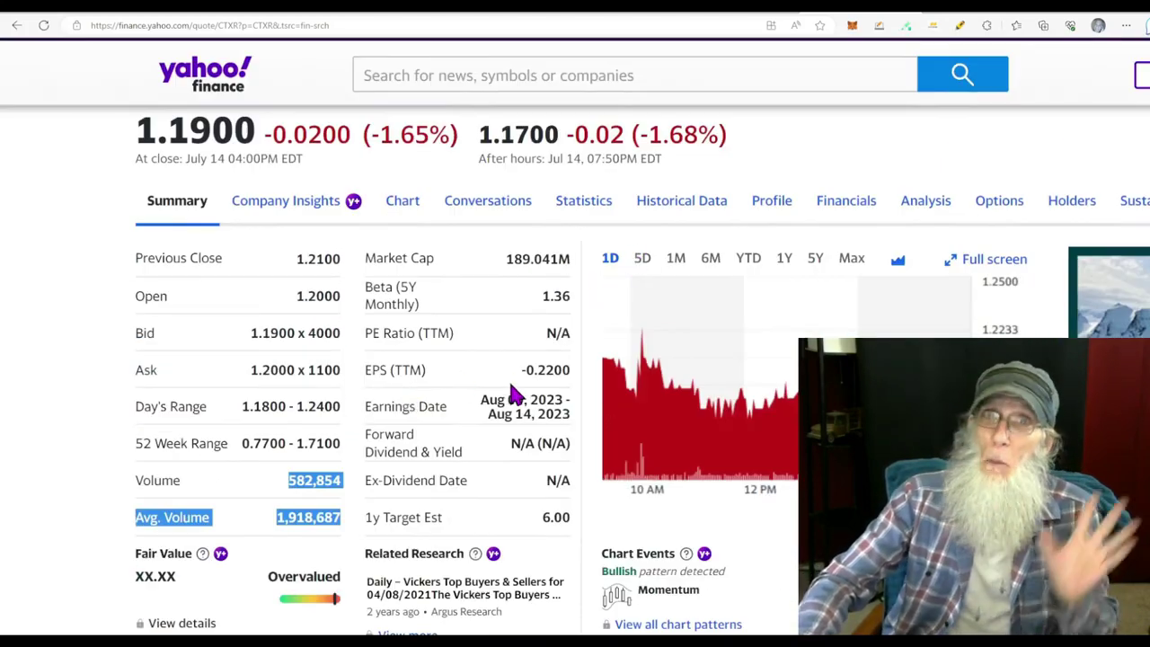
pyautogui.click(674, 210)
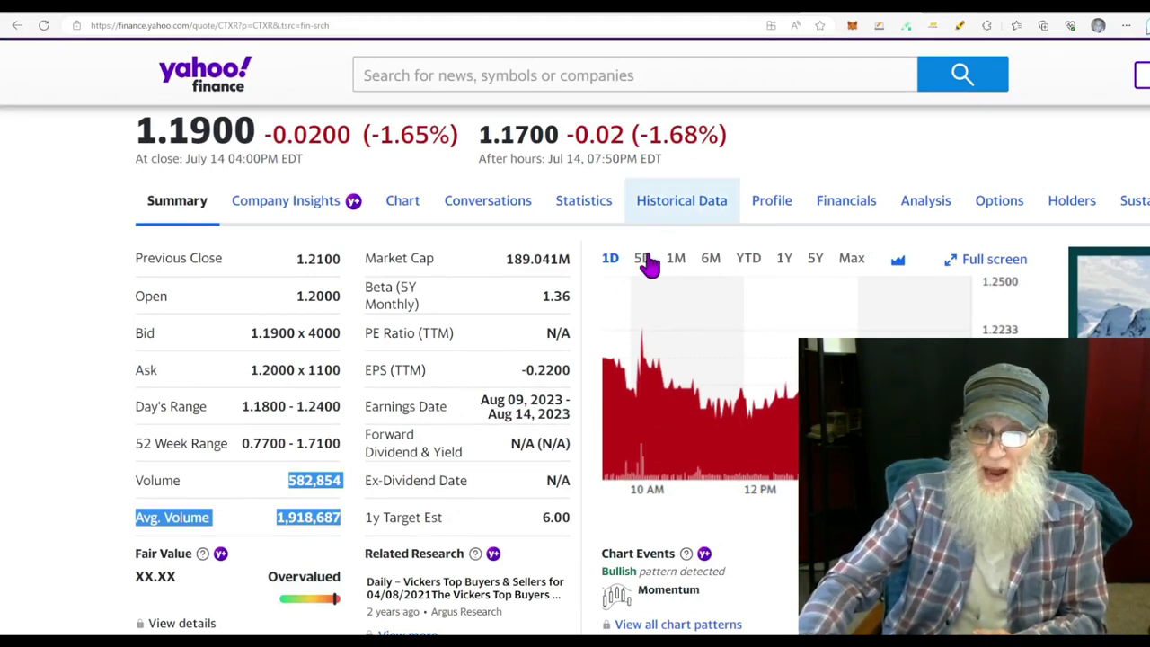
pyautogui.keyDown('ctrl'); pyautogui.scroll(-3, 590, 347); pyautogui.keyUp('ctrl')
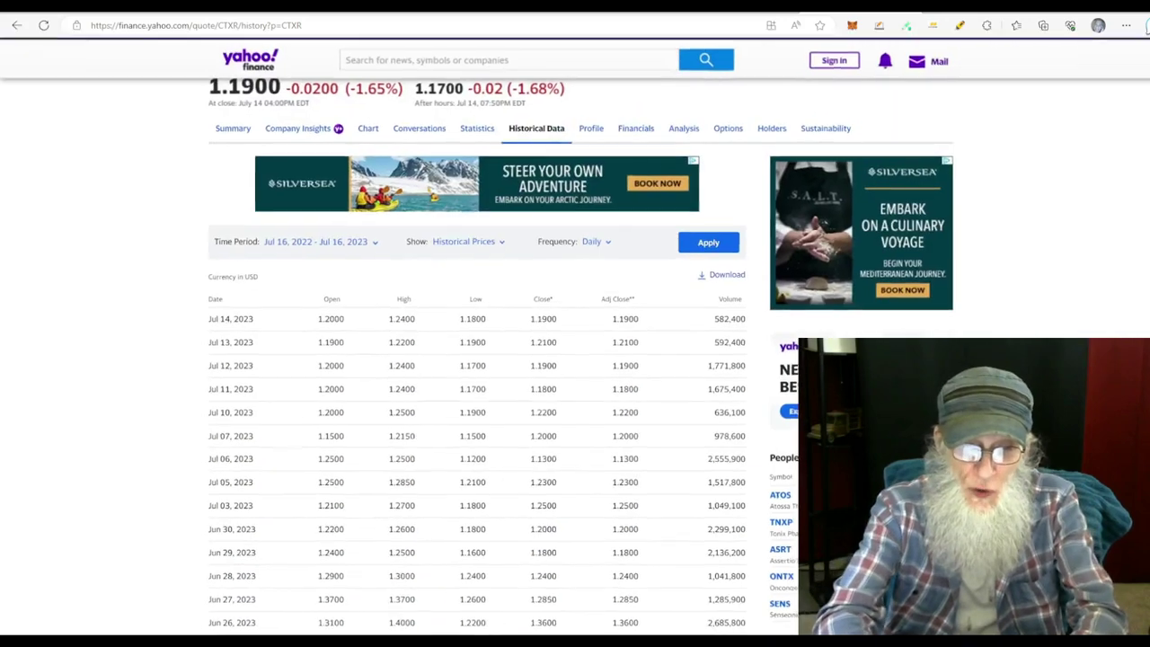
pyautogui.keyDown('ctrl'); pyautogui.scroll(2, 590, 347); pyautogui.keyUp('ctrl')
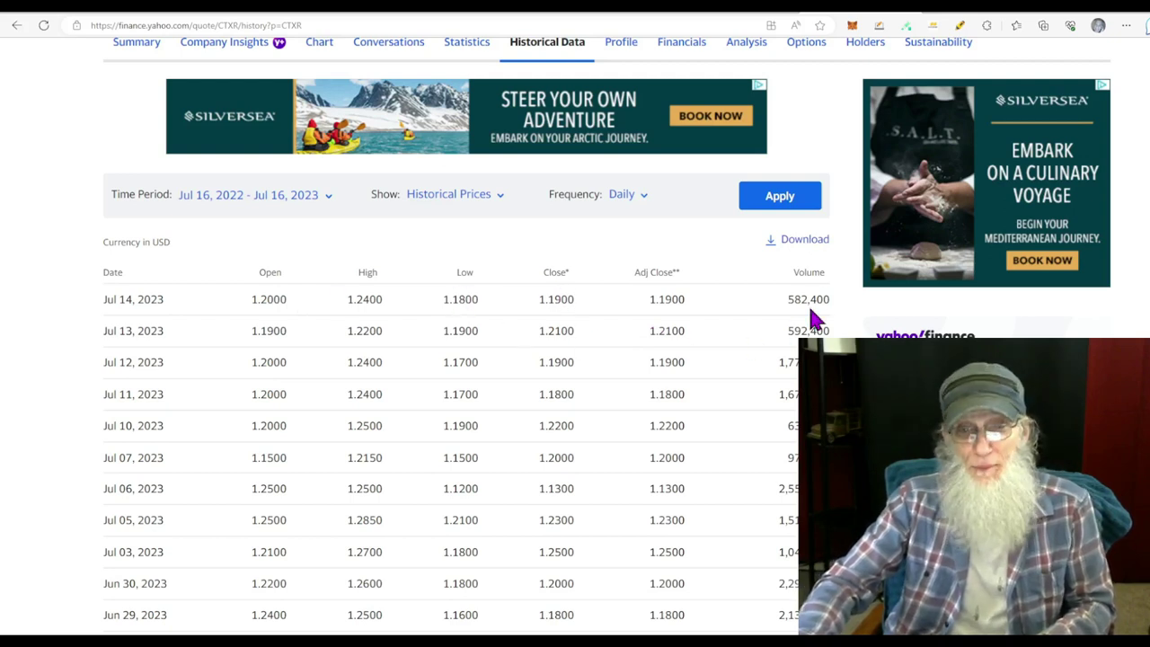
pyautogui.scroll(-1, 782, 389)
pyautogui.scroll(-3, 607, 336)
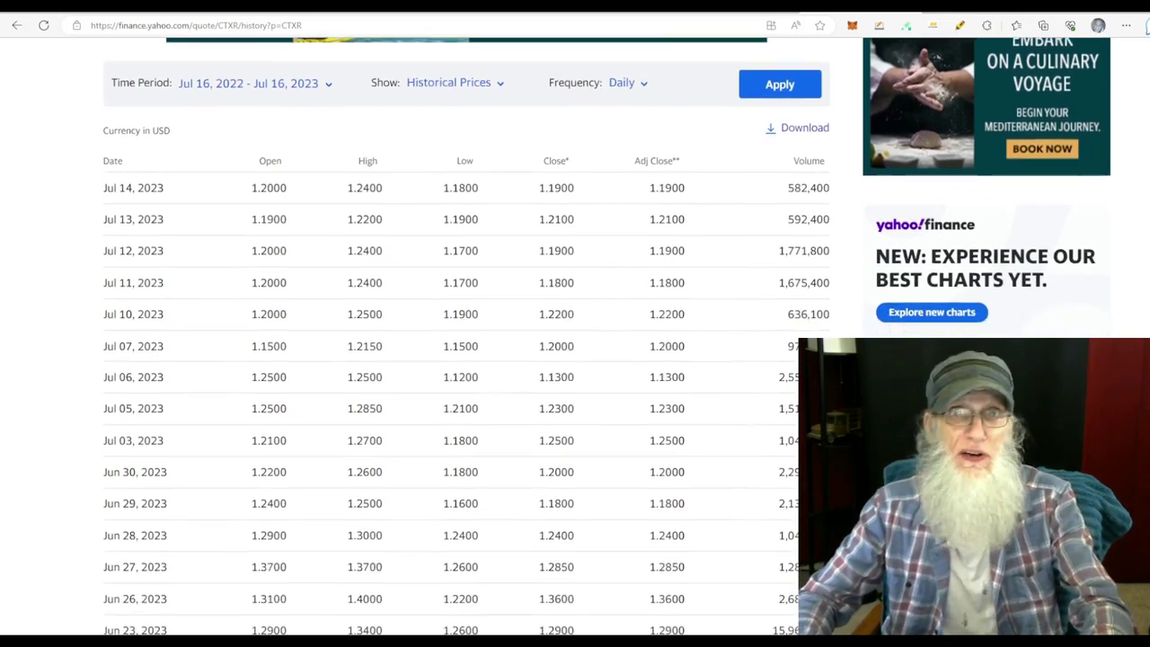
pyautogui.scroll(-1, 608, 336)
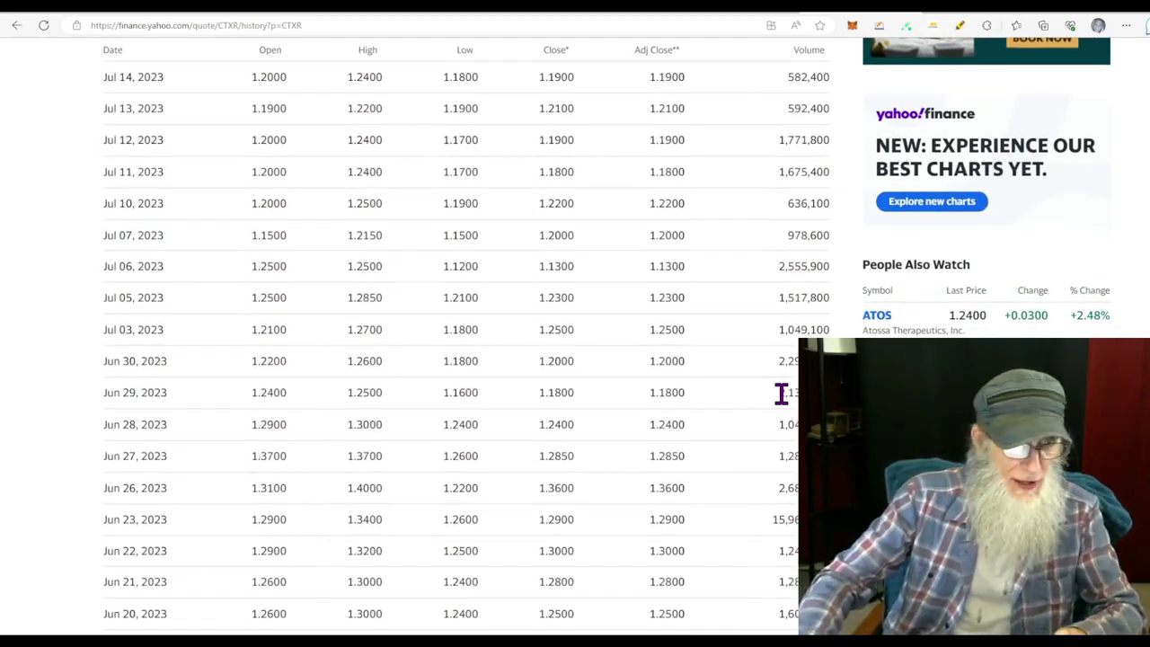
# Highlight the Jun 23, 2023 volume figure in the CTXR history and compare it with the surrounding days
pyautogui.hotkey('ctrl', '-')
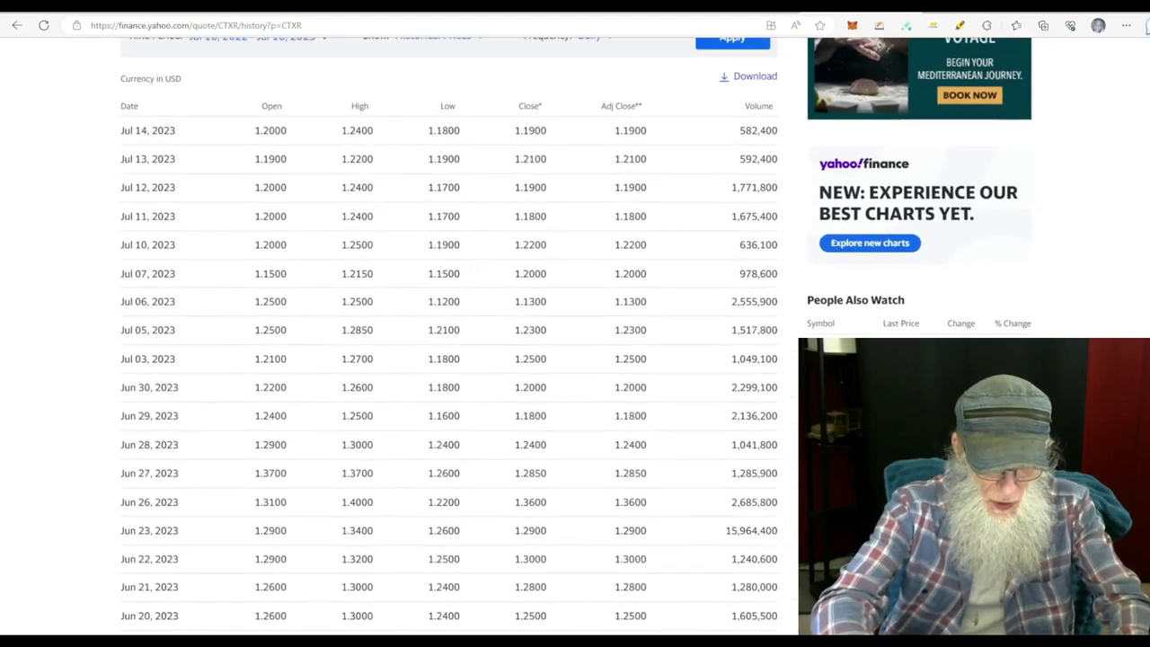
pyautogui.scroll(-1, 575, 336)
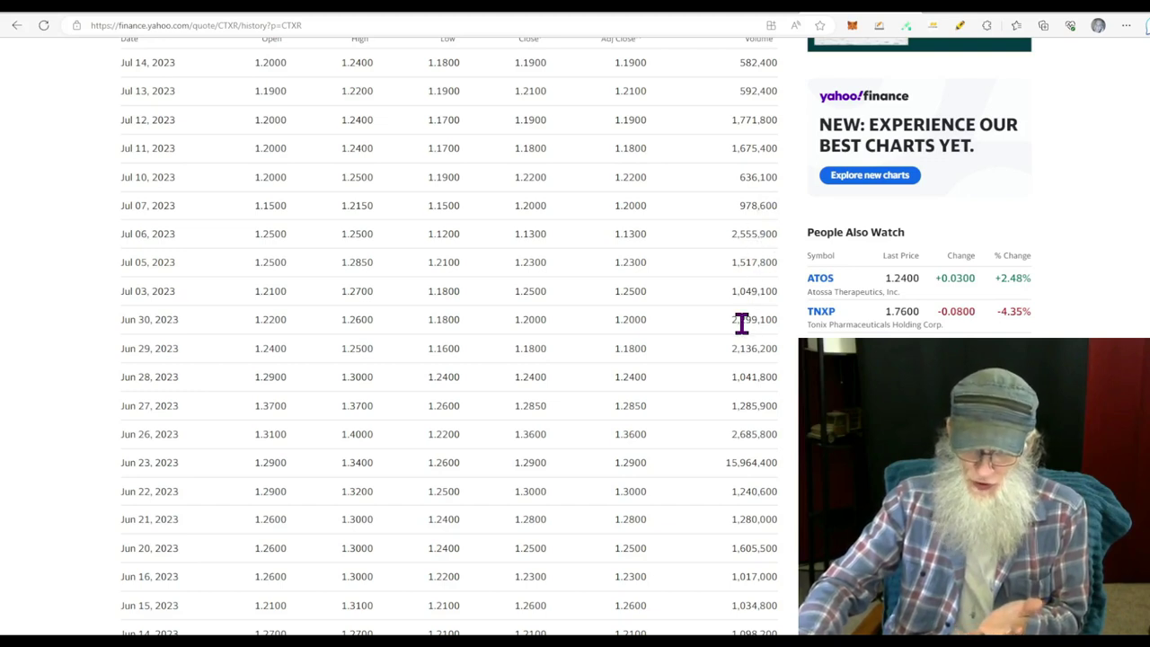
pyautogui.doubleClick(771, 461)
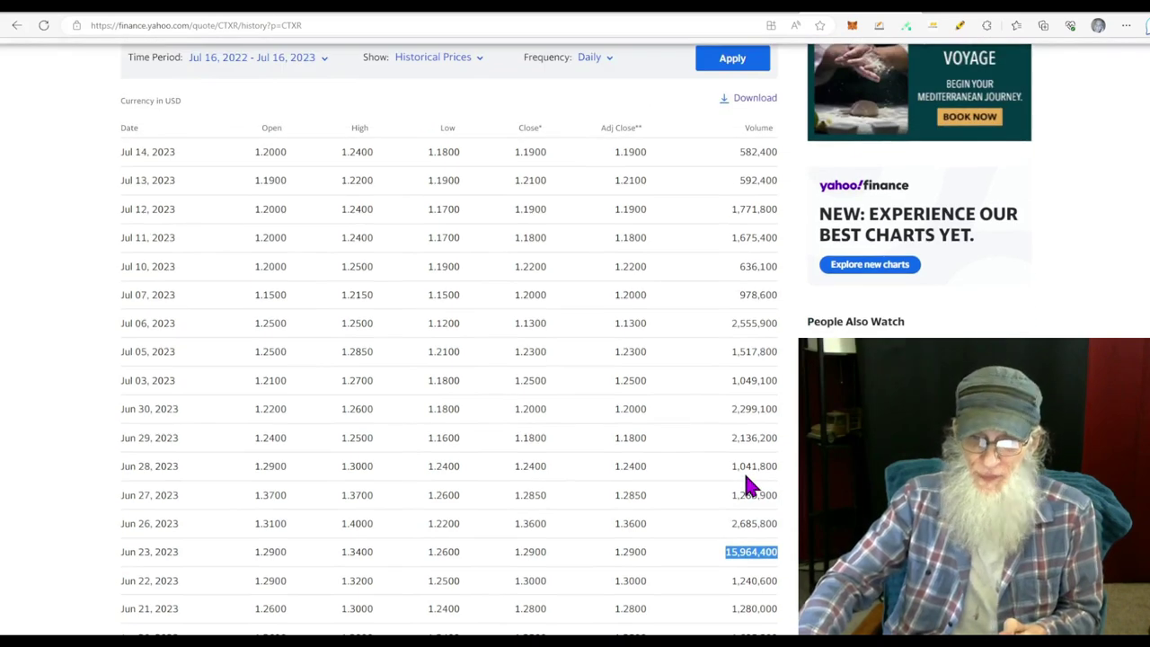
pyautogui.scroll(4, 744, 485)
pyautogui.scroll(-3, 746, 472)
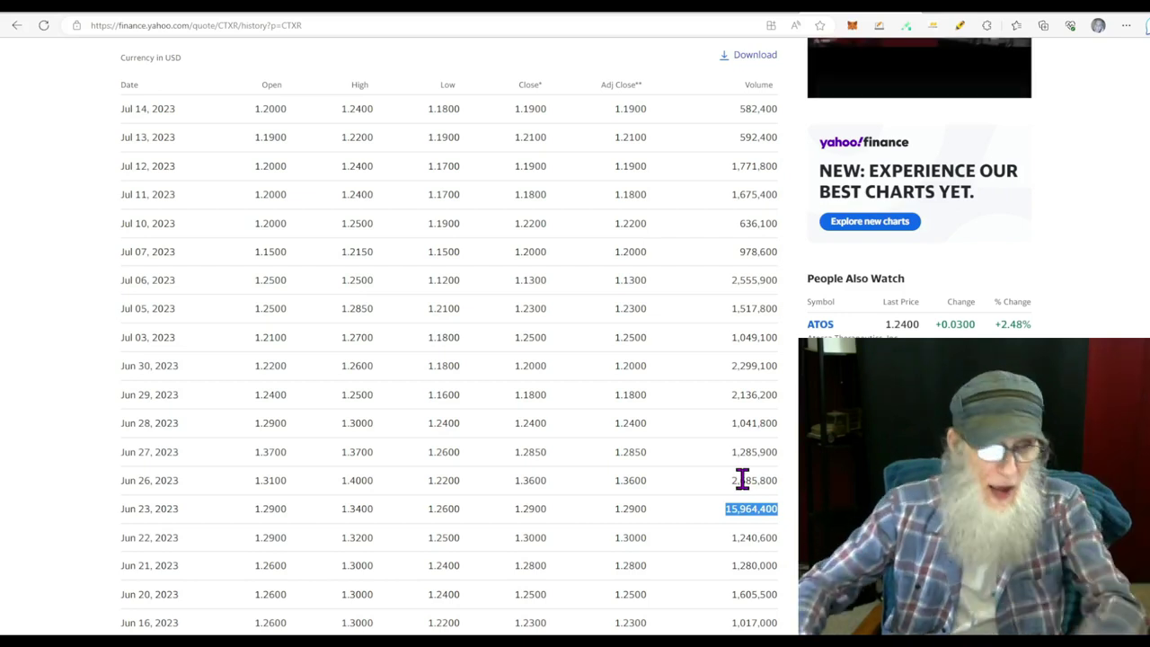
# Look up the MULN quote on Yahoo Finance
pyautogui.scroll(6, 742, 480)
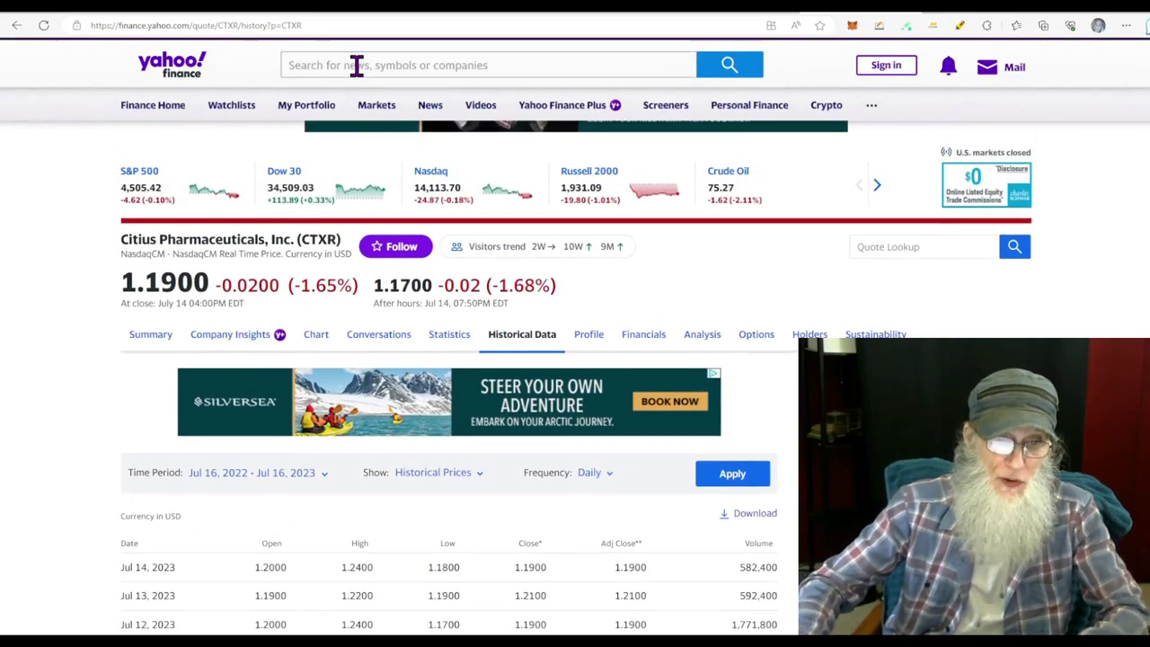
pyautogui.click(357, 65)
pyautogui.write('muln')
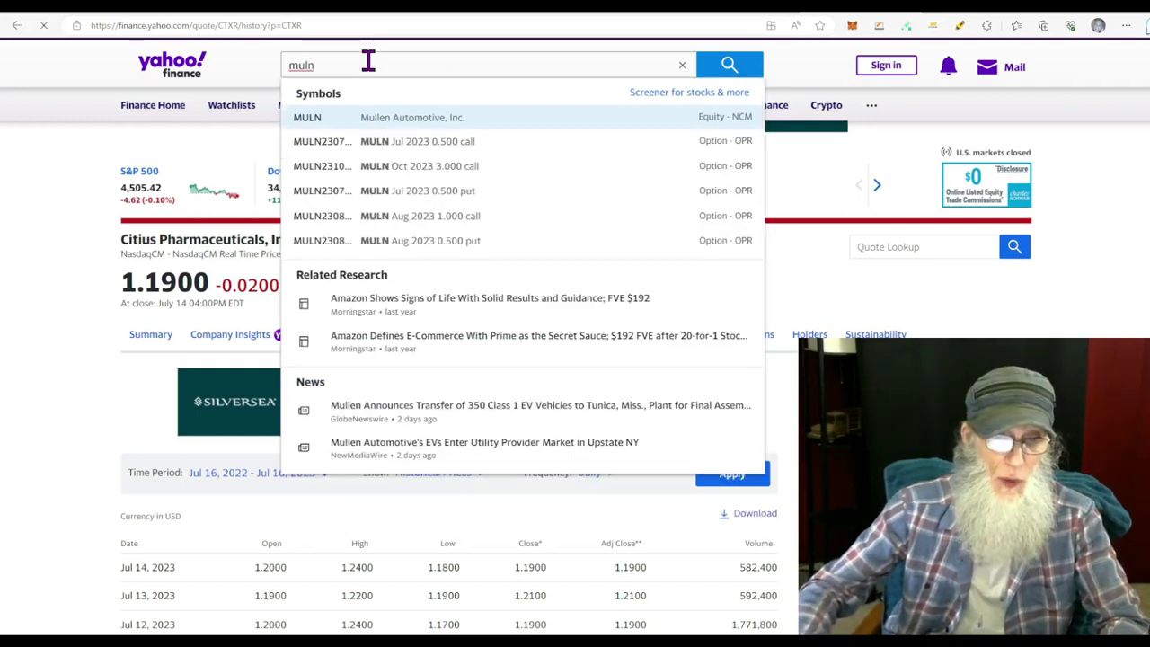
pyautogui.press('Return')
# Highlight the average volume and then the day's volume in the MULN quote summary
pyautogui.scroll(-3, 499, 265)
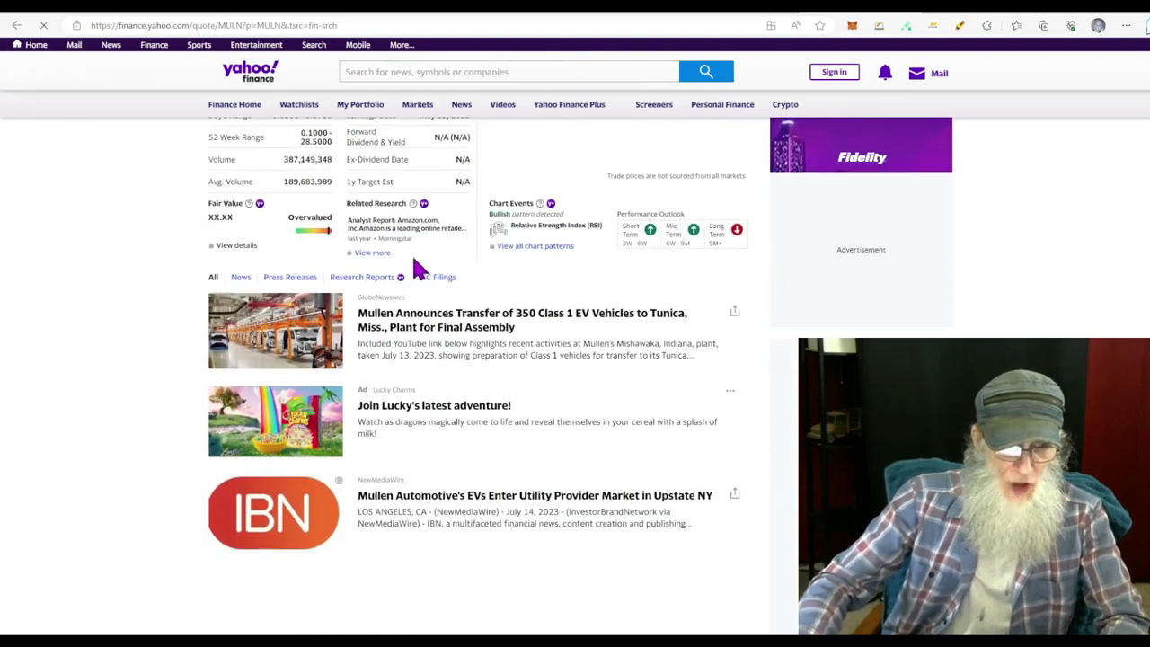
pyautogui.moveTo(333, 273); pyautogui.dragTo(284, 275)
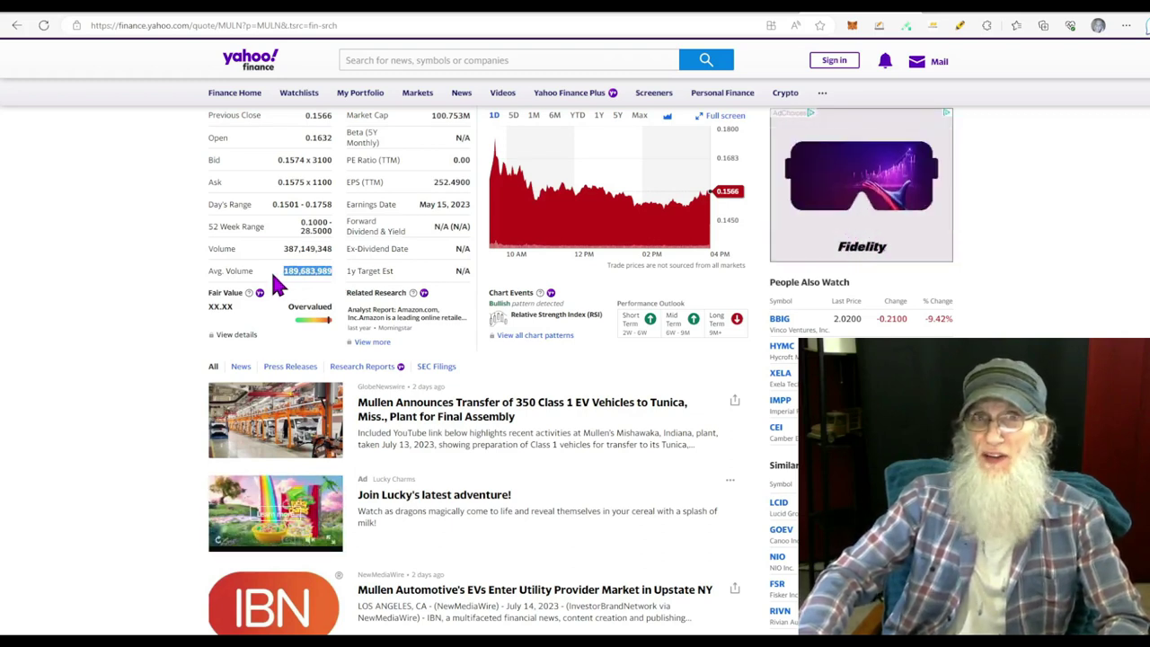
pyautogui.click(196, 262)
pyautogui.moveTo(280, 247); pyautogui.dragTo(330, 248)
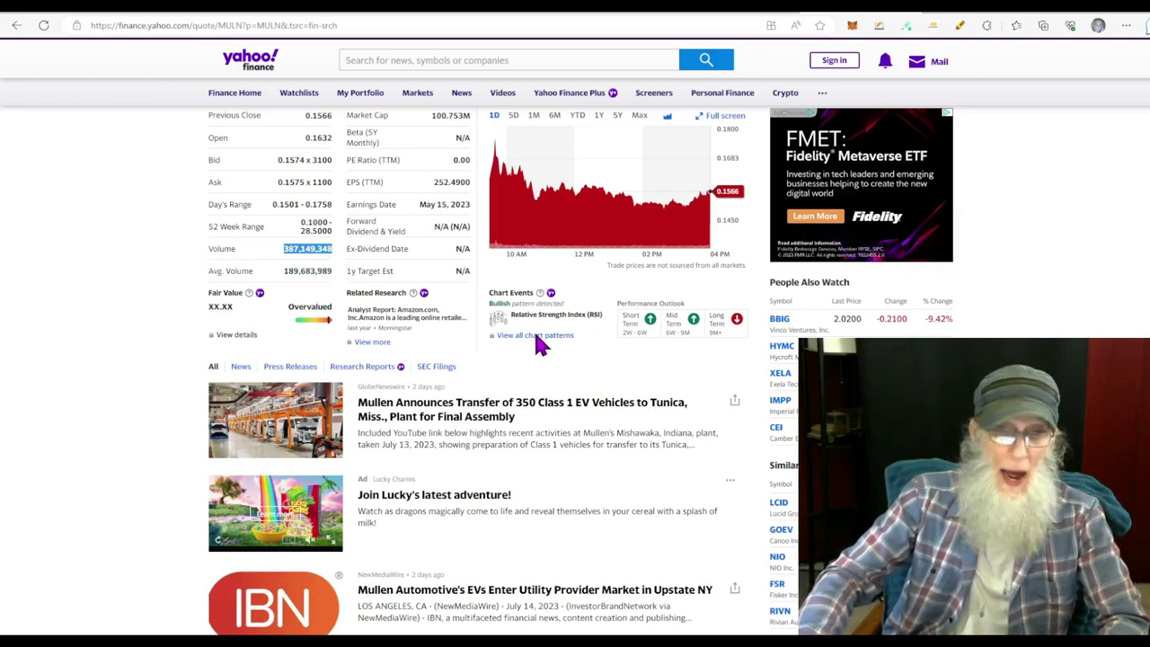
# Open MULN's historical data and enlarge the table of daily prices and volumes
pyautogui.scroll(3, 534, 329)
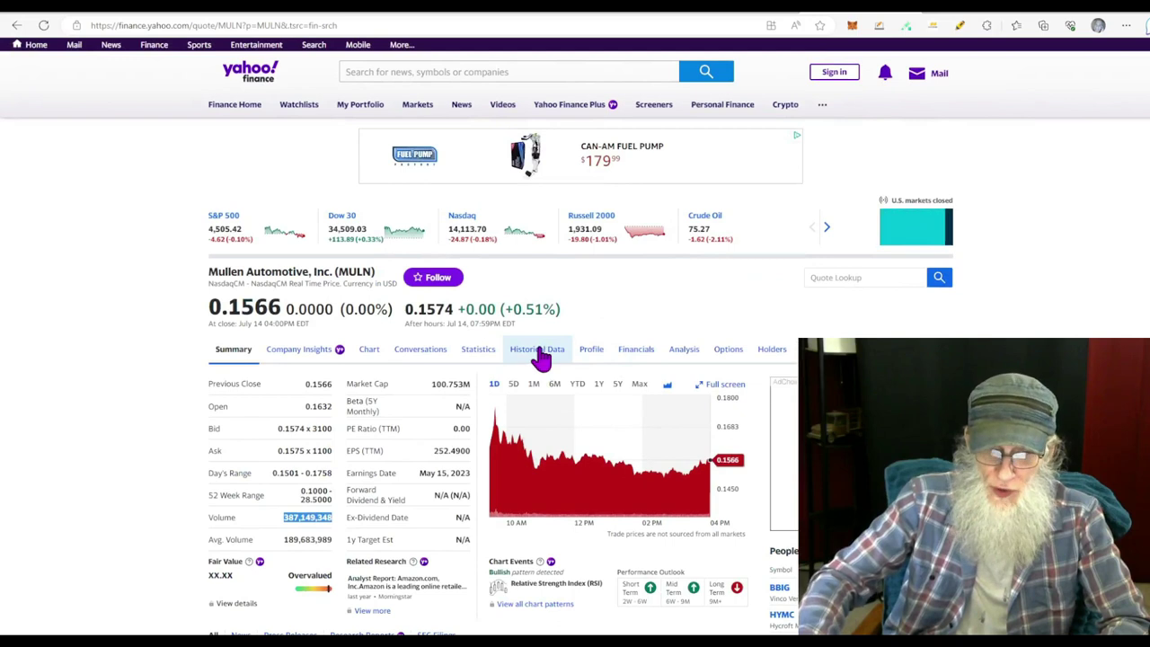
pyautogui.click(540, 351)
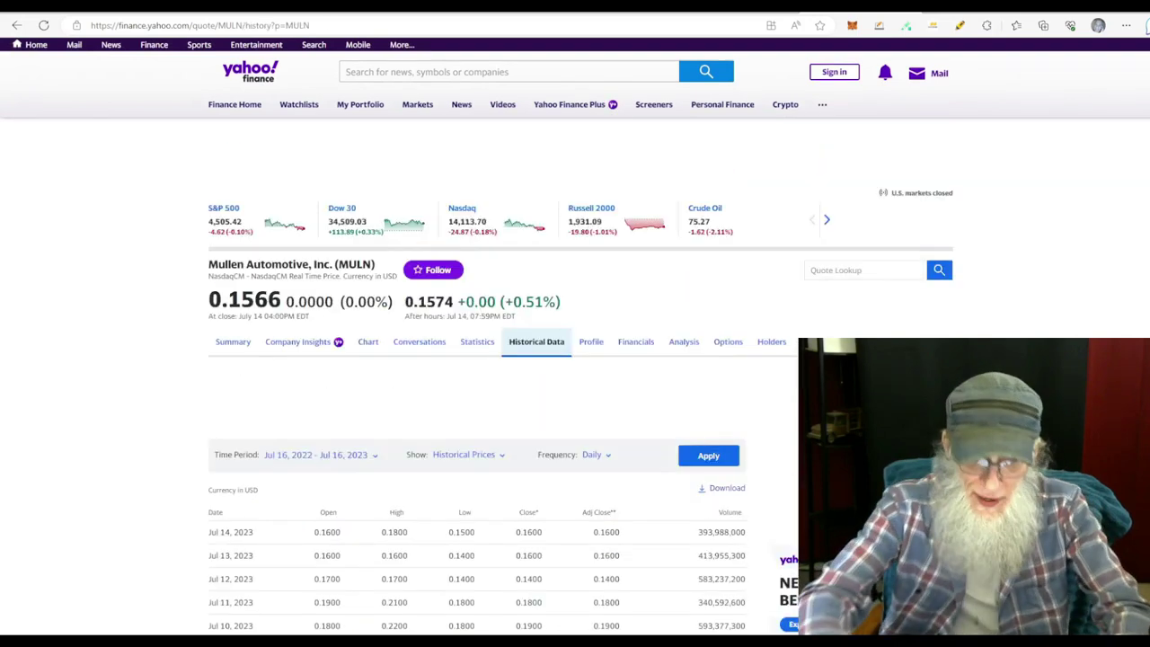
pyautogui.scroll(2, 575, 324)
pyautogui.scroll(-5, 467, 359)
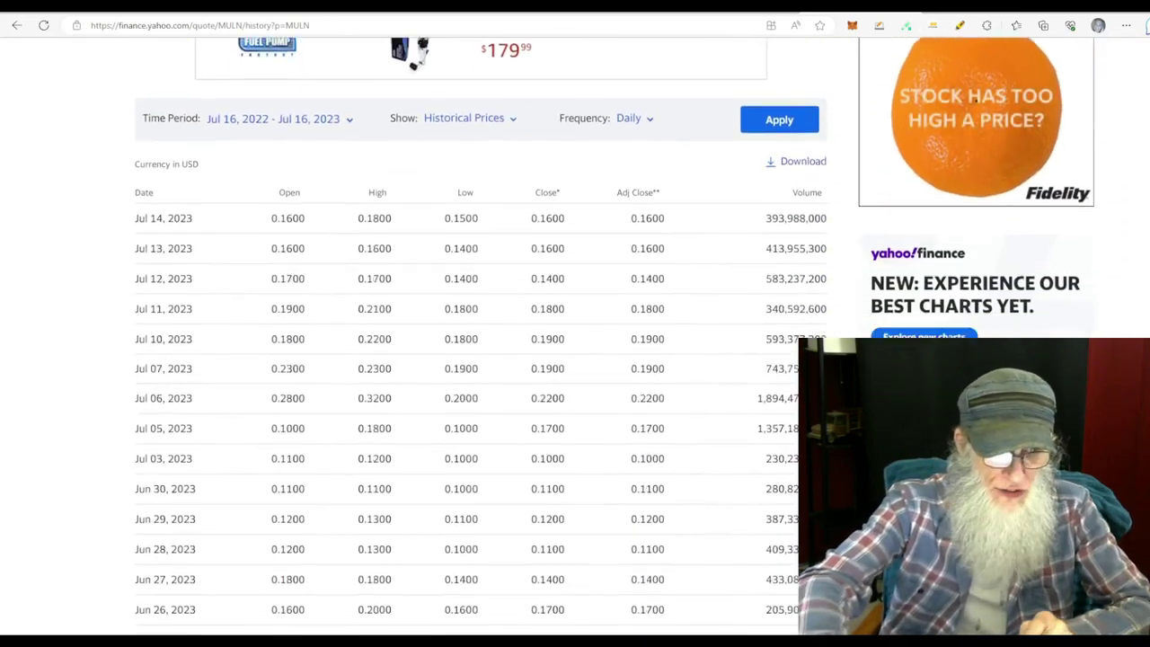
pyautogui.scroll(-1, 467, 359)
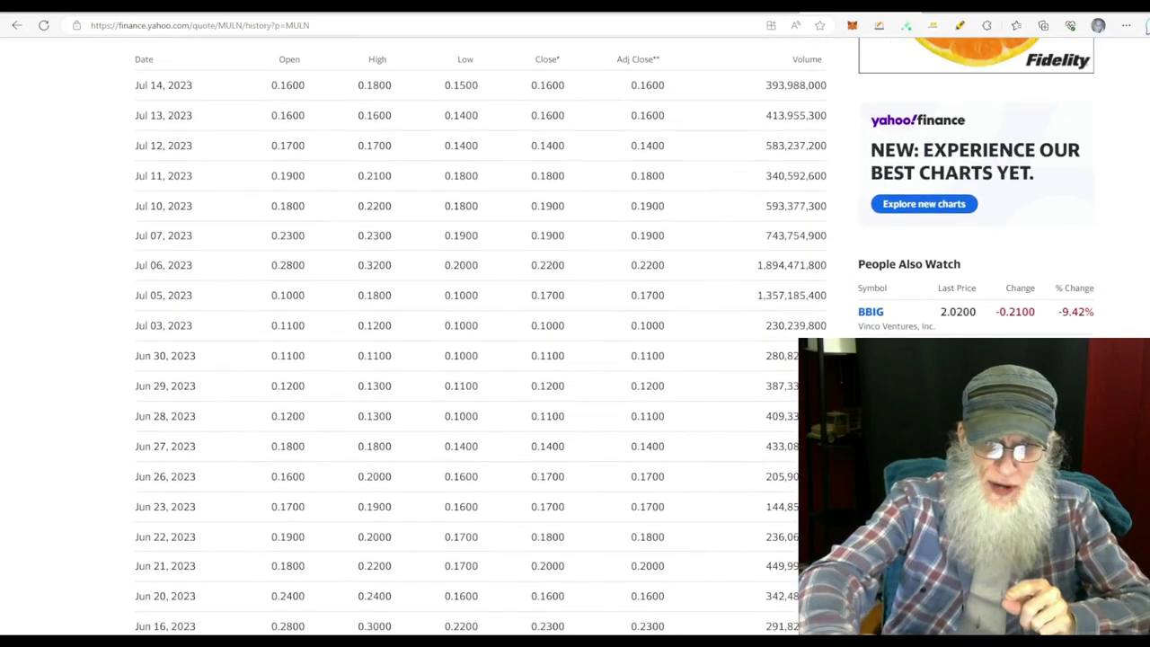
# Examine MULN's daily volumes from July 2023 back through March 2023, including the days around the May 04 stock split
pyautogui.scroll(1, 467, 359)
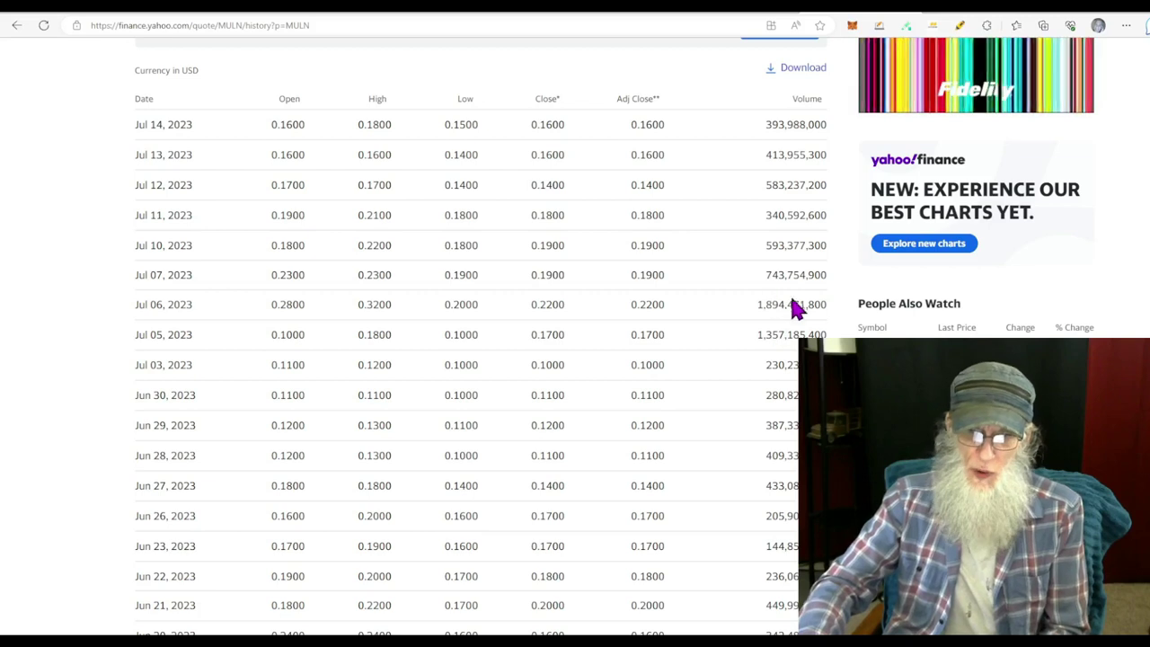
pyautogui.scroll(-1, 781, 360)
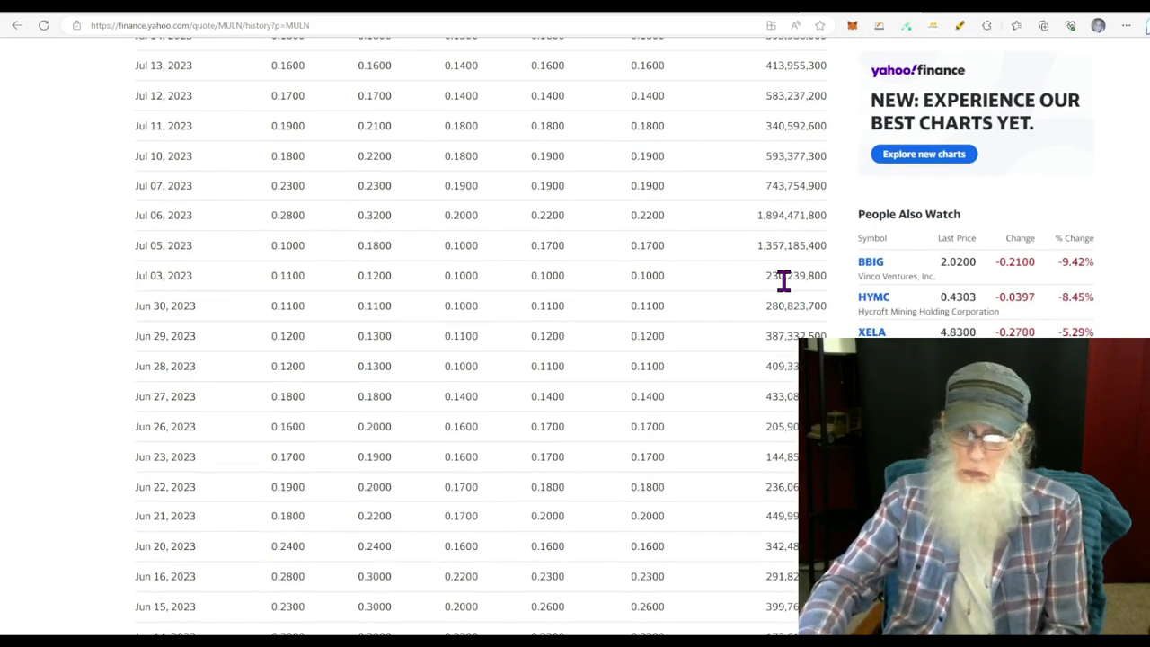
pyautogui.scroll(-3, 783, 280)
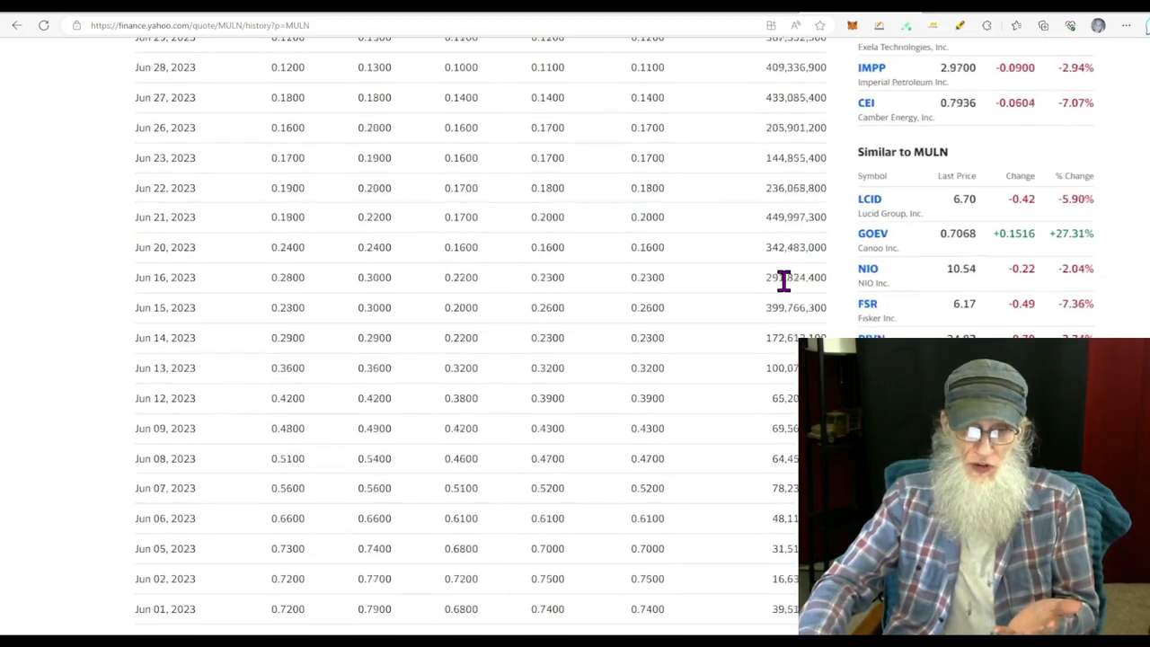
pyautogui.scroll(2, 784, 280)
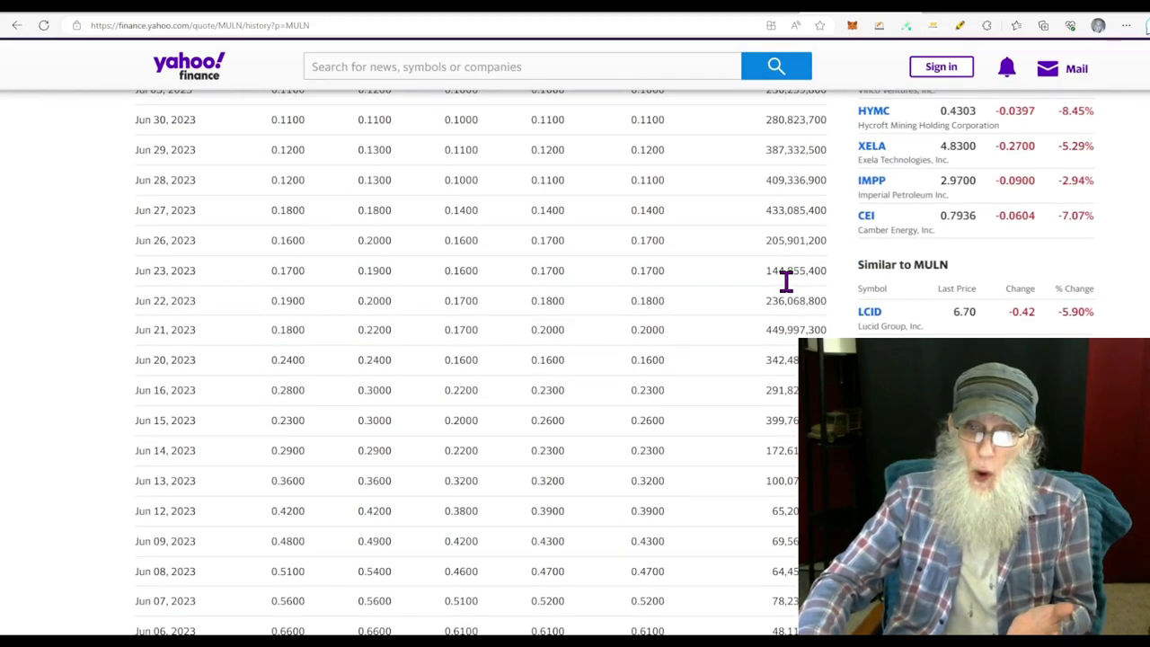
pyautogui.scroll(4, 784, 281)
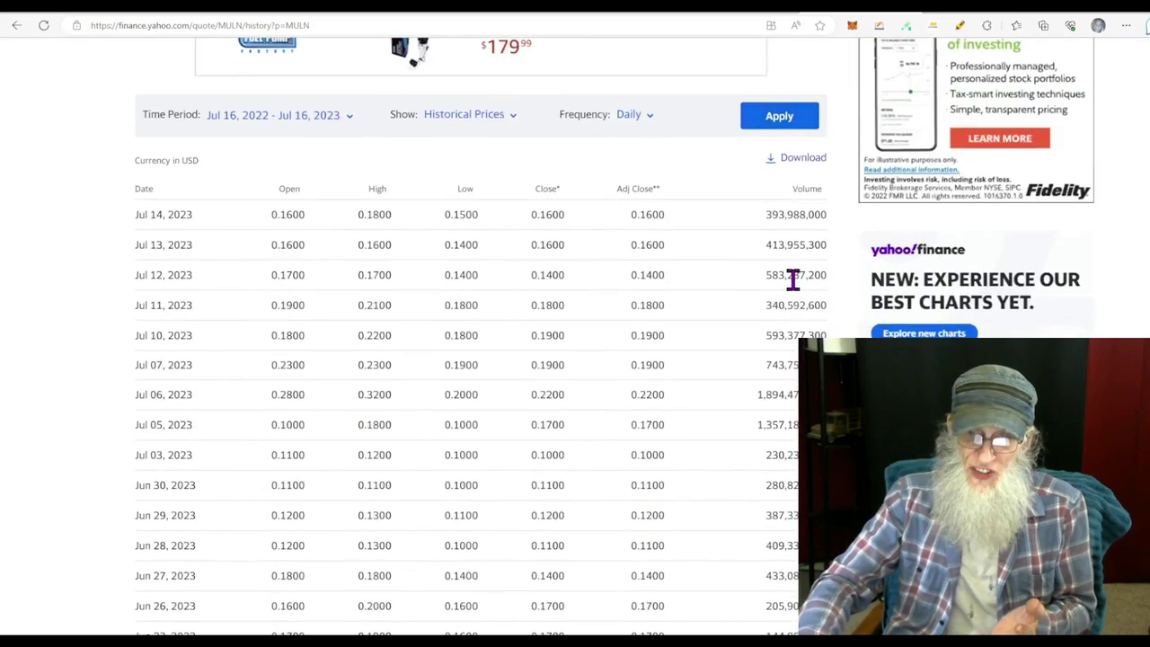
pyautogui.scroll(-3, 811, 227)
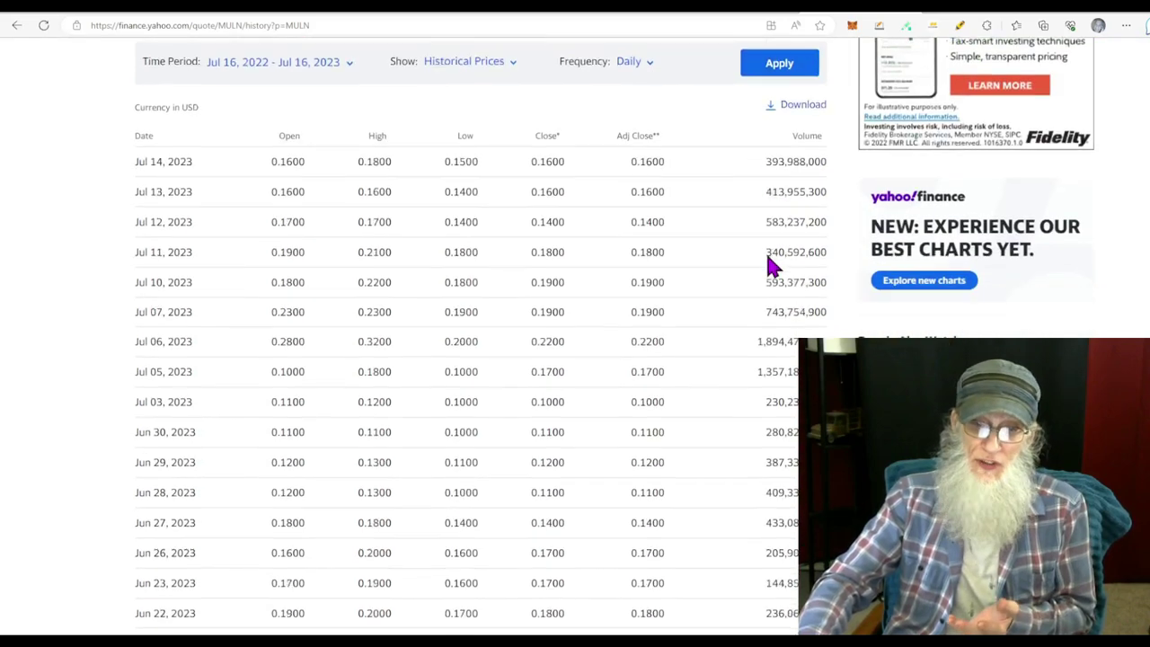
pyautogui.scroll(-4, 774, 158)
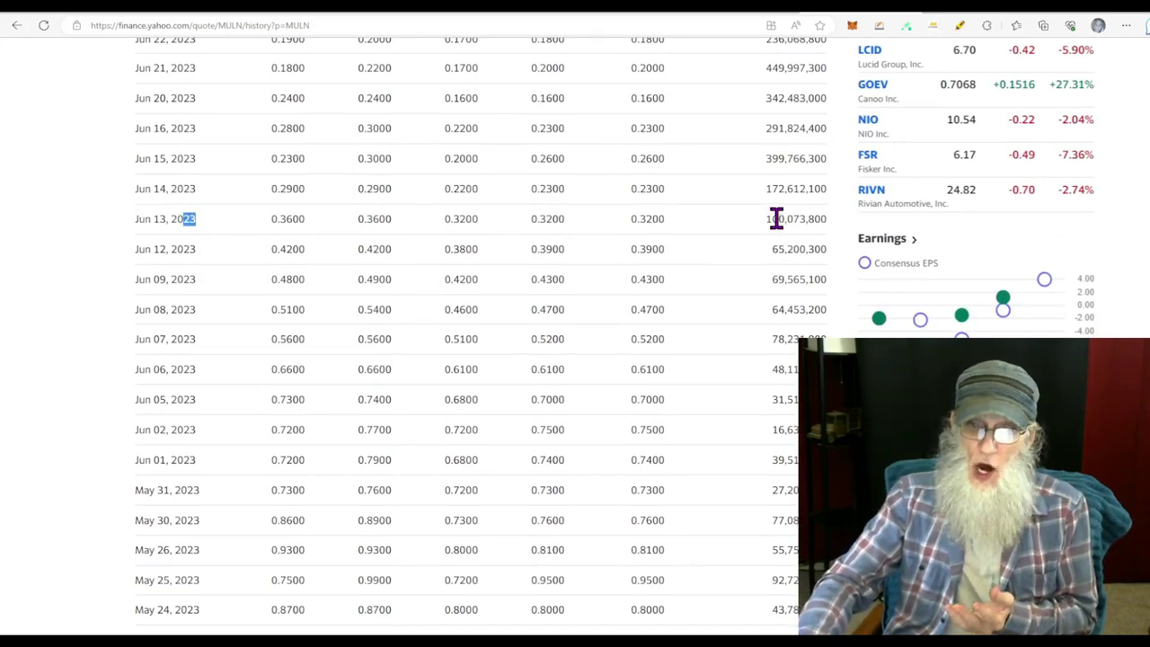
pyautogui.scroll(-2, 776, 229)
pyautogui.scroll(-6, 794, 222)
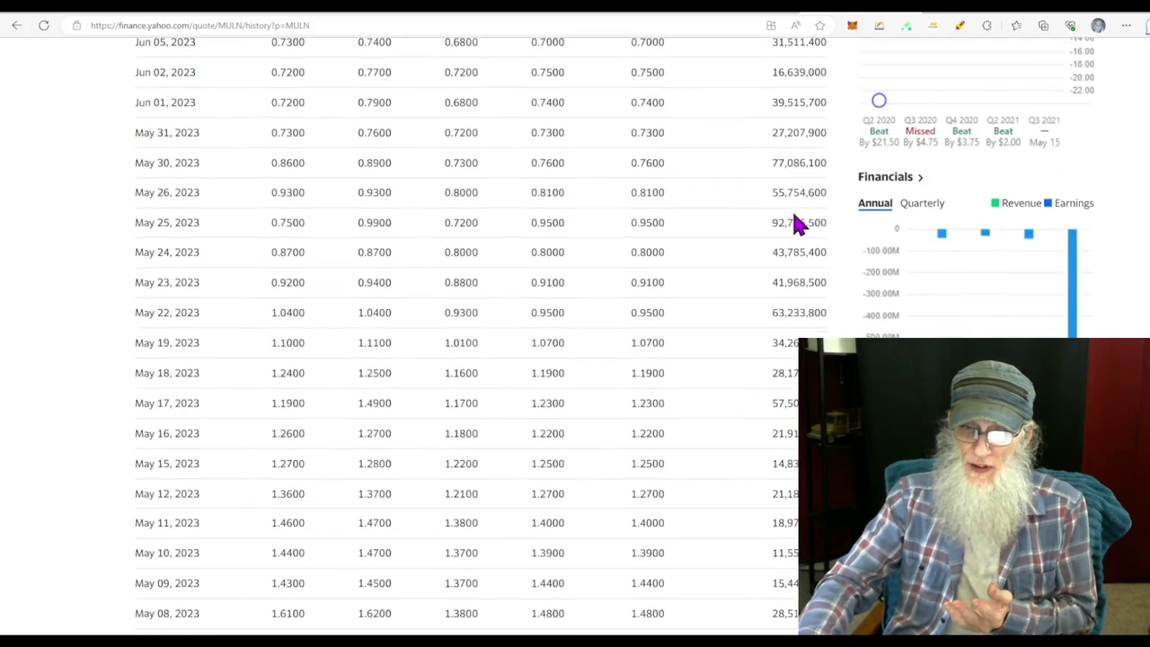
pyautogui.scroll(-7, 794, 224)
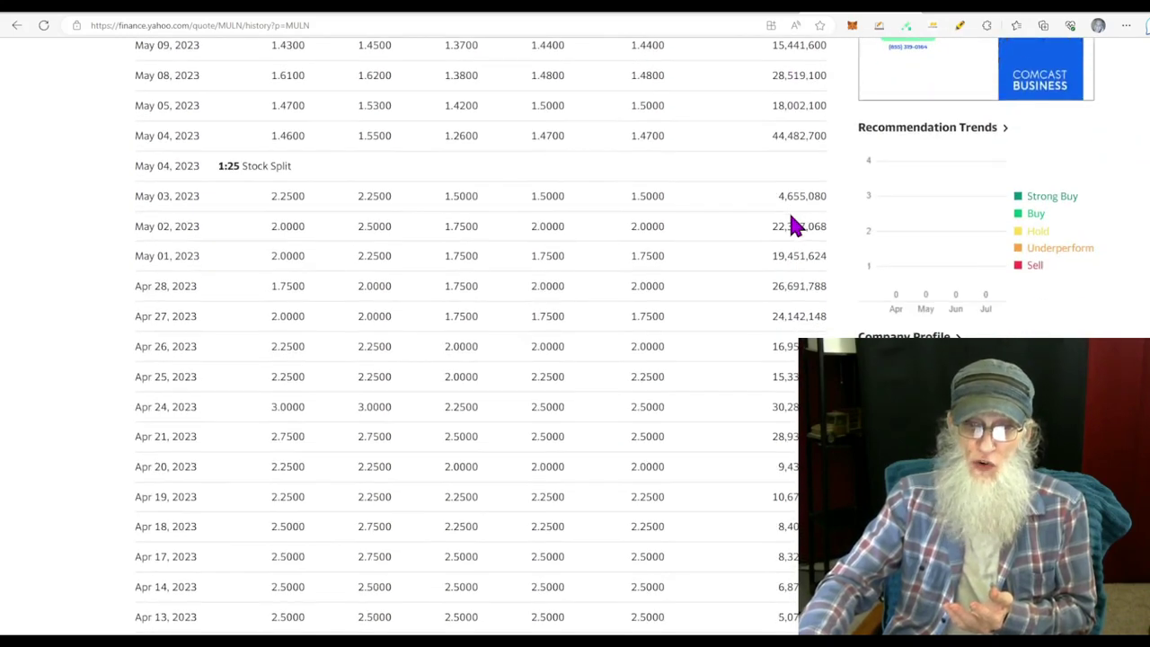
pyautogui.scroll(-5, 794, 225)
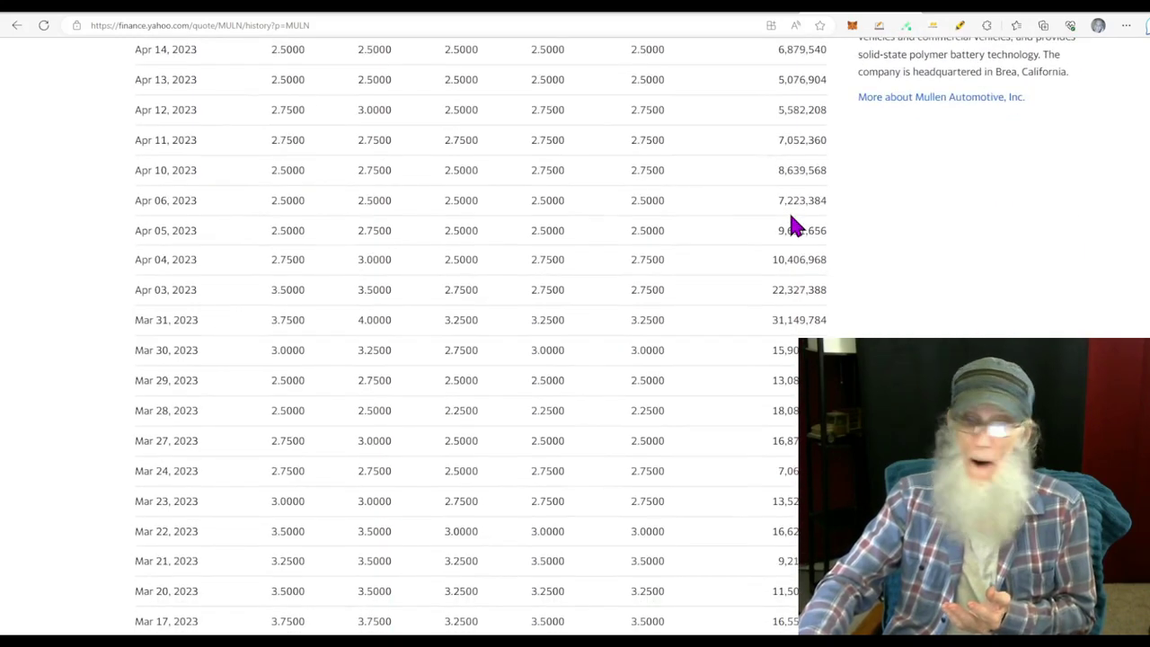
pyautogui.scroll(15, 794, 225)
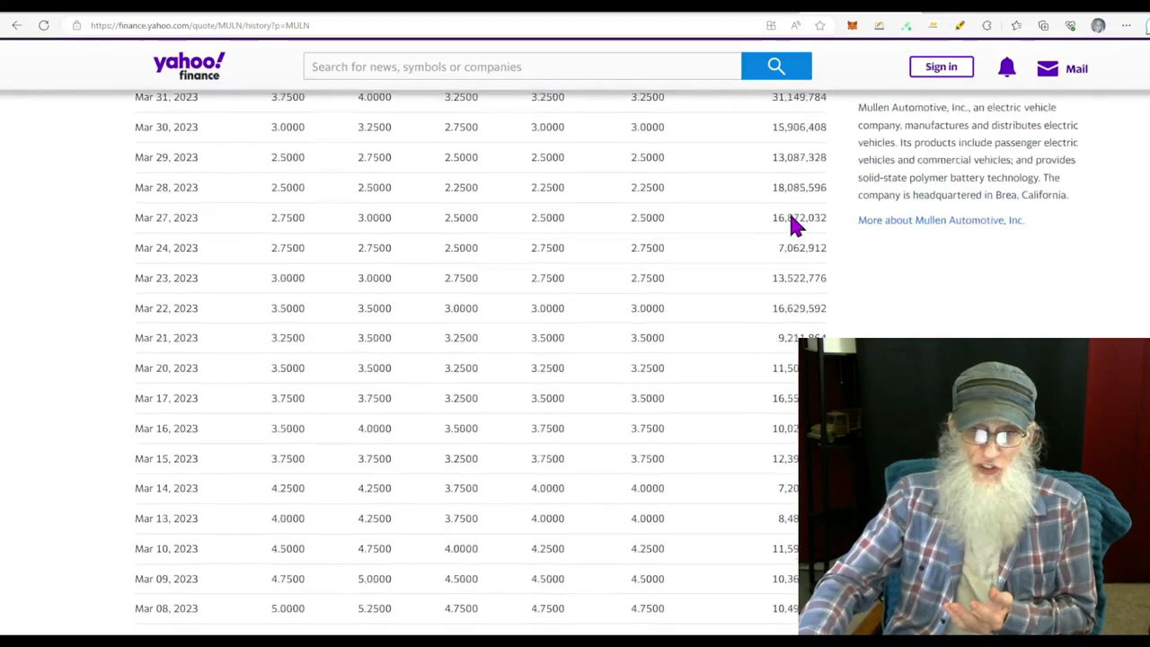
pyautogui.scroll(4, 795, 225)
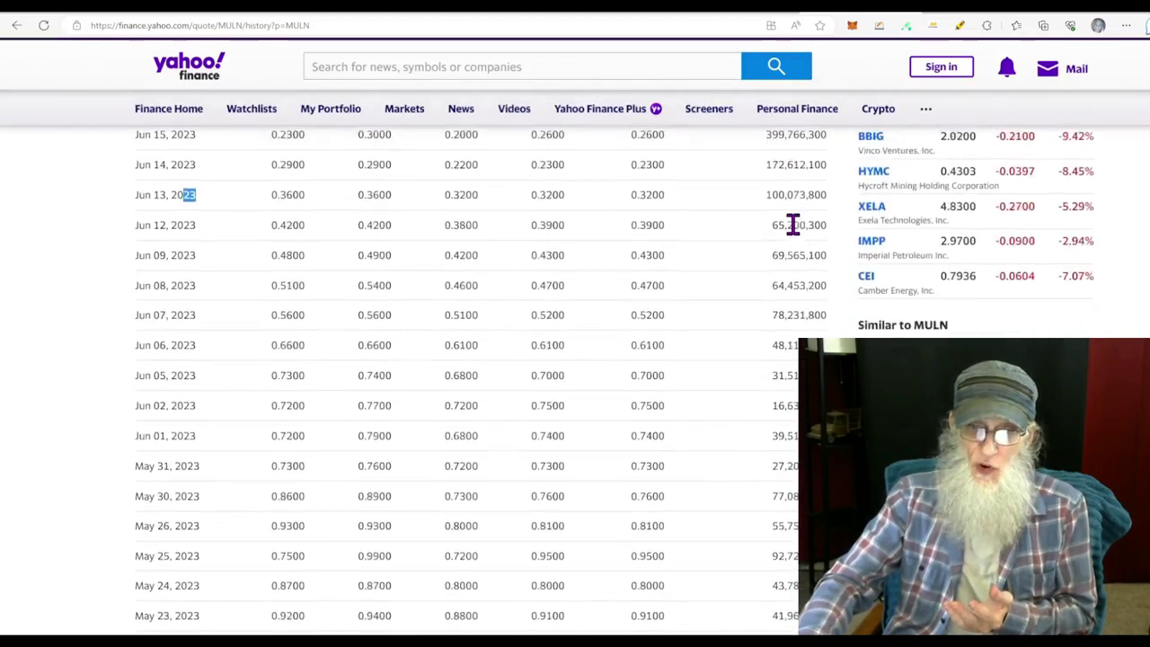
pyautogui.scroll(5, 775, 329)
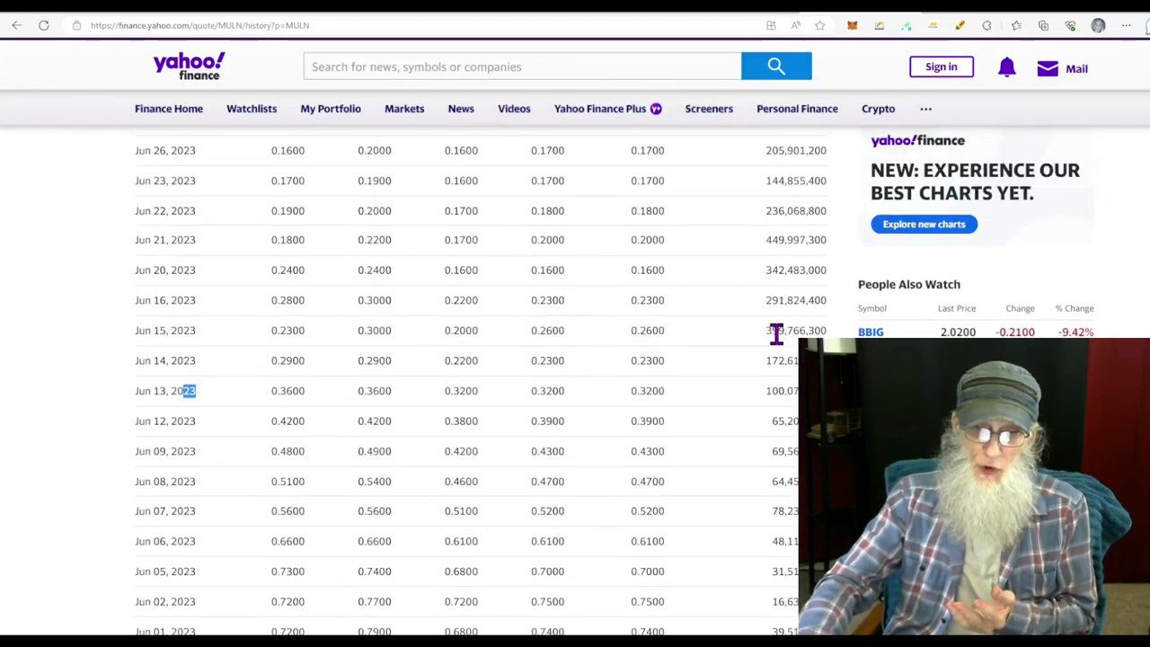
pyautogui.scroll(2, 790, 387)
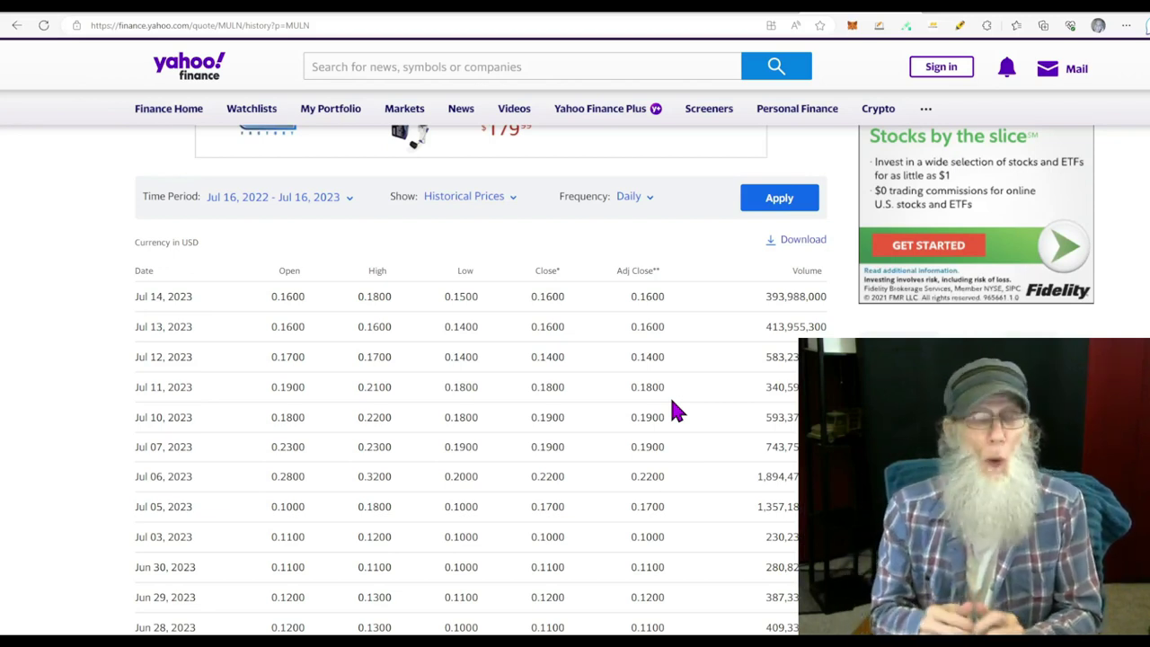
# Switch to the AllPennyStocks abnormal volume scan, select stocks with the highest 90-day deviation, and set the upper volume multiple to 5000
pyautogui.click(970, 15)
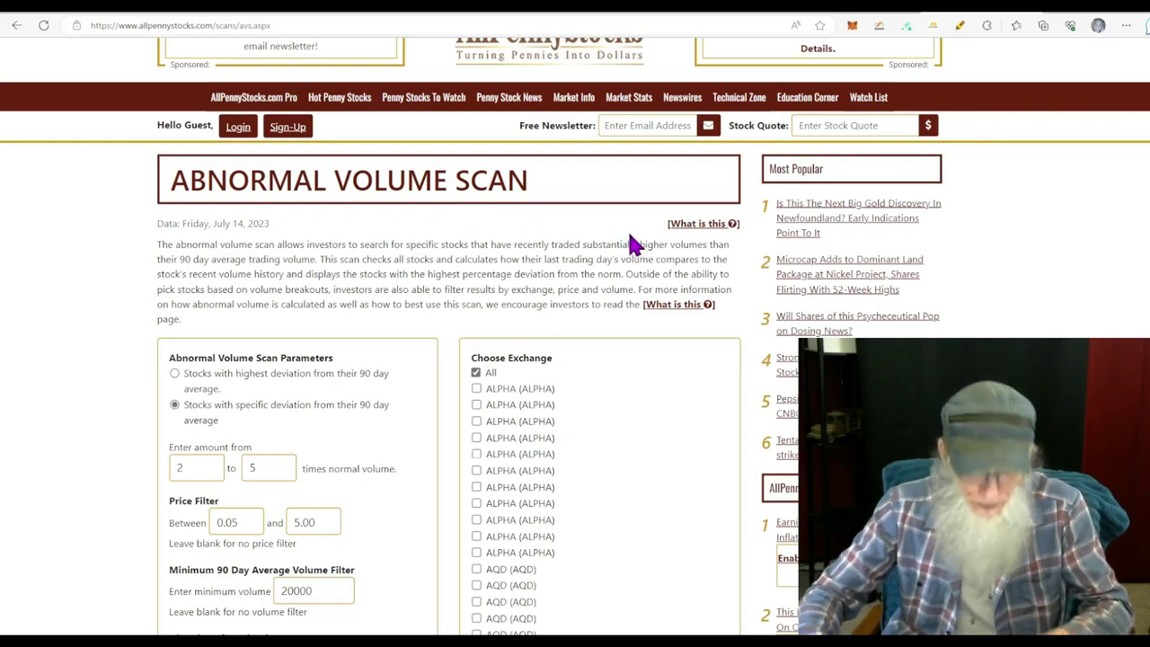
pyautogui.scroll(-3, 636, 242)
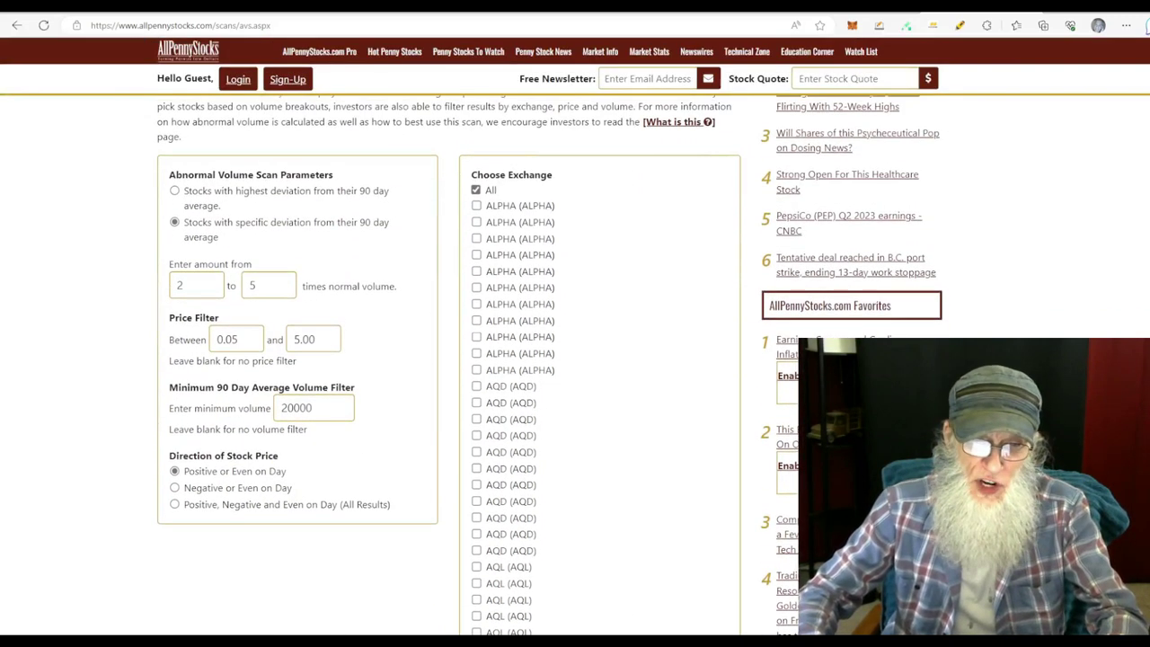
pyautogui.click(175, 187)
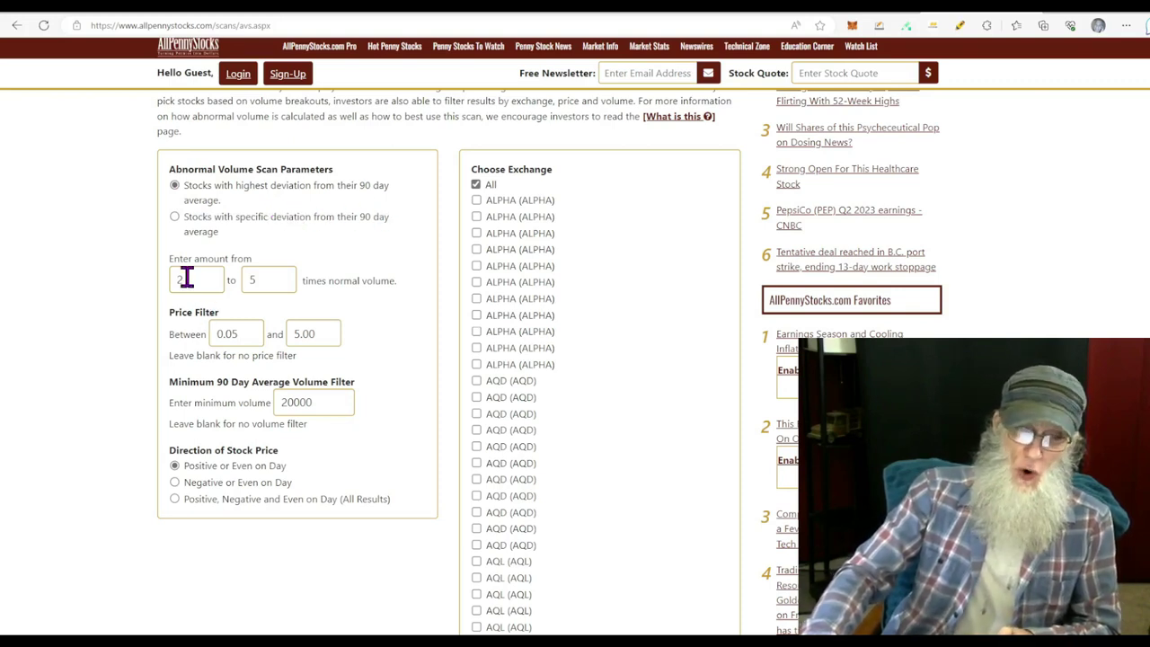
pyautogui.moveTo(261, 280); pyautogui.dragTo(244, 281)
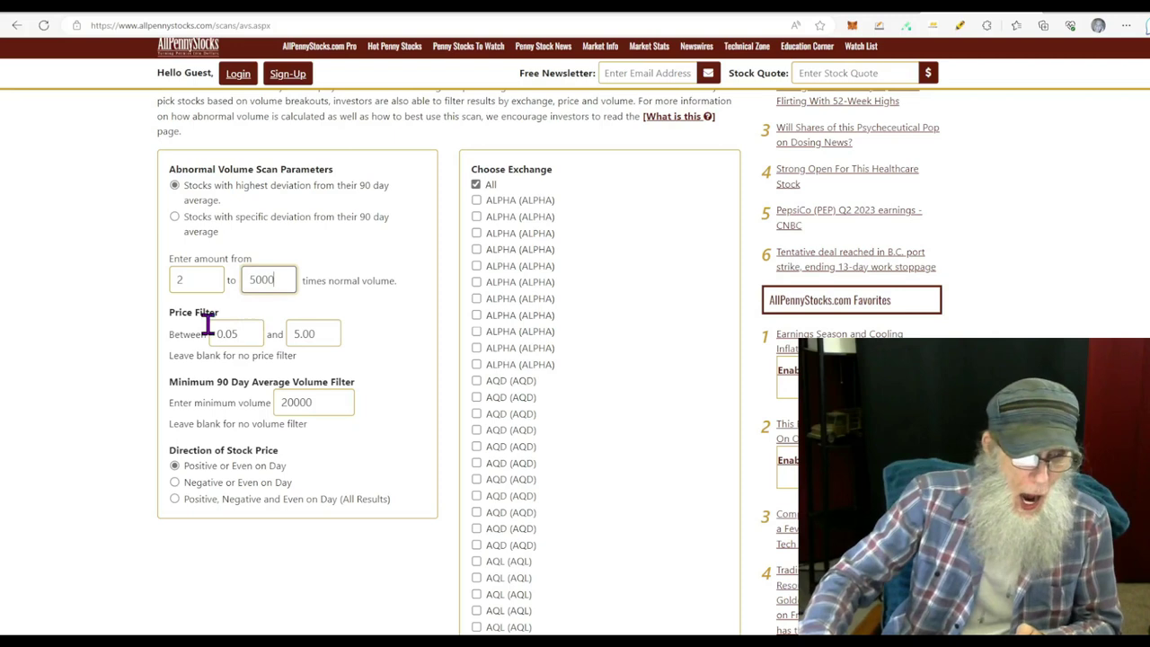
# Set the scan's price filter to between 0.001 and 3
pyautogui.click(235, 333)
pyautogui.moveTo(232, 333); pyautogui.dragTo(312, 345)
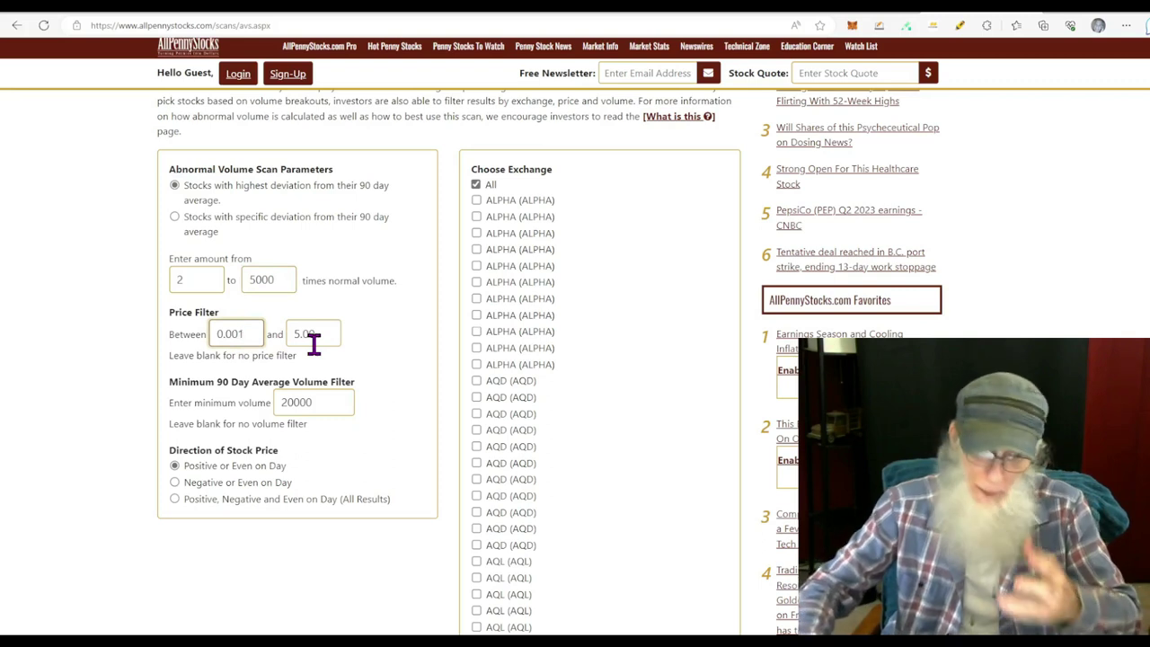
pyautogui.moveTo(326, 331); pyautogui.dragTo(295, 333)
pyautogui.press('BackSpace')
pyautogui.write('3')
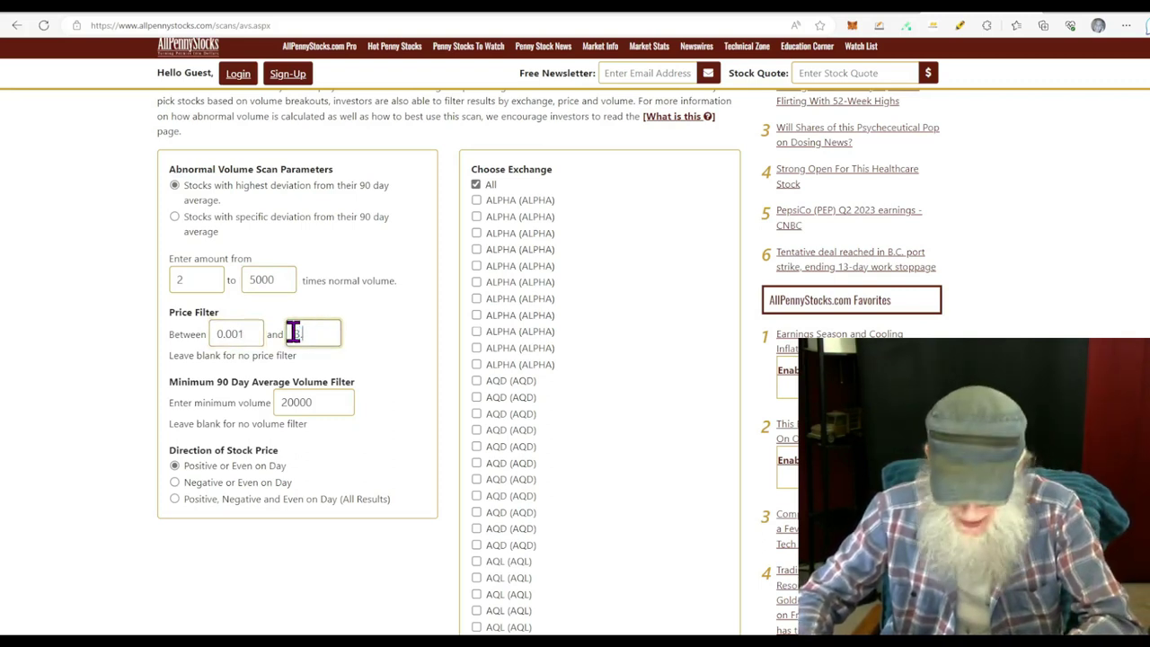
pyautogui.write('.')
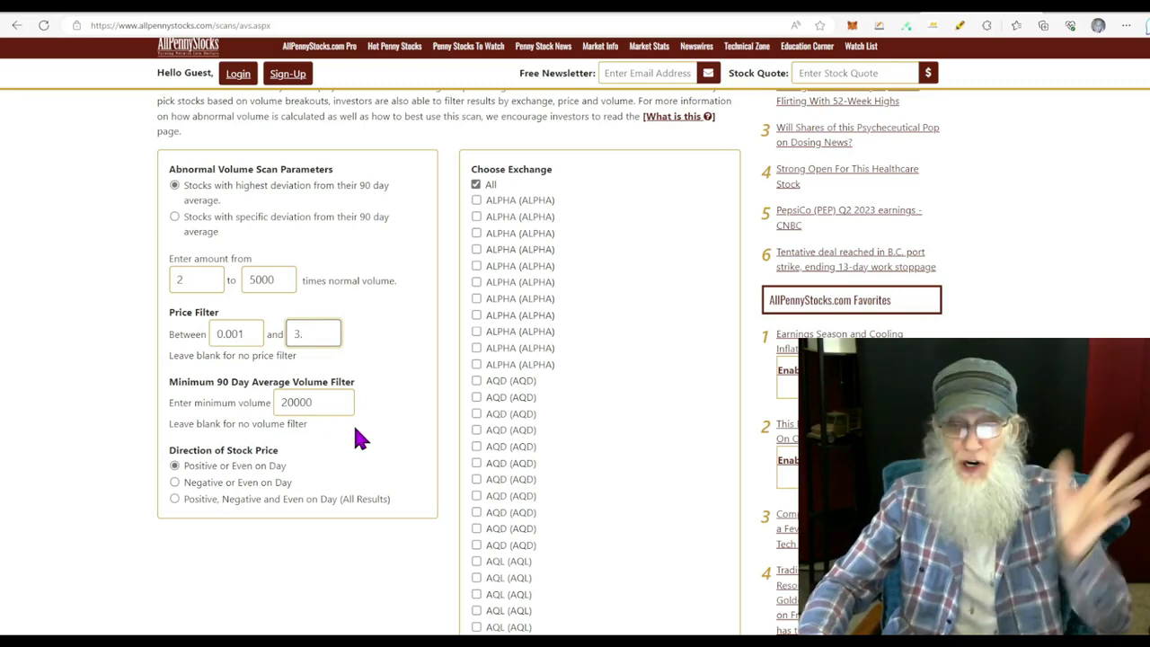
# Run the abnormal volume search across all exchanges with the edited parameters
pyautogui.scroll(-1, 555, 212)
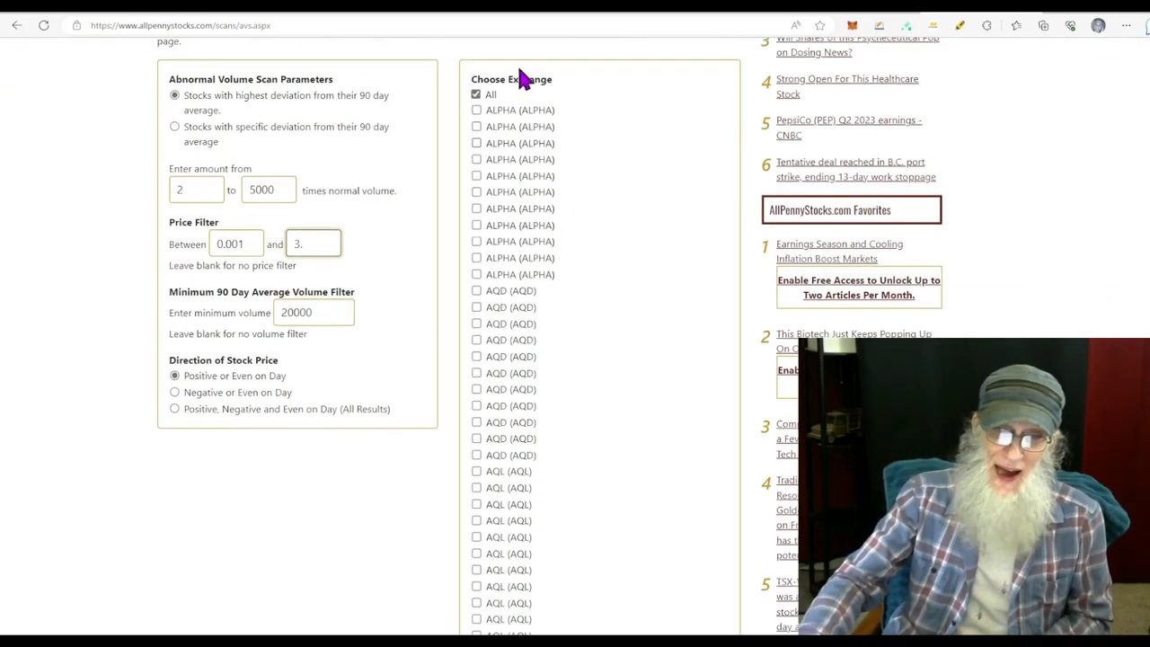
pyautogui.scroll(-4, 551, 305)
pyautogui.scroll(-15, 554, 286)
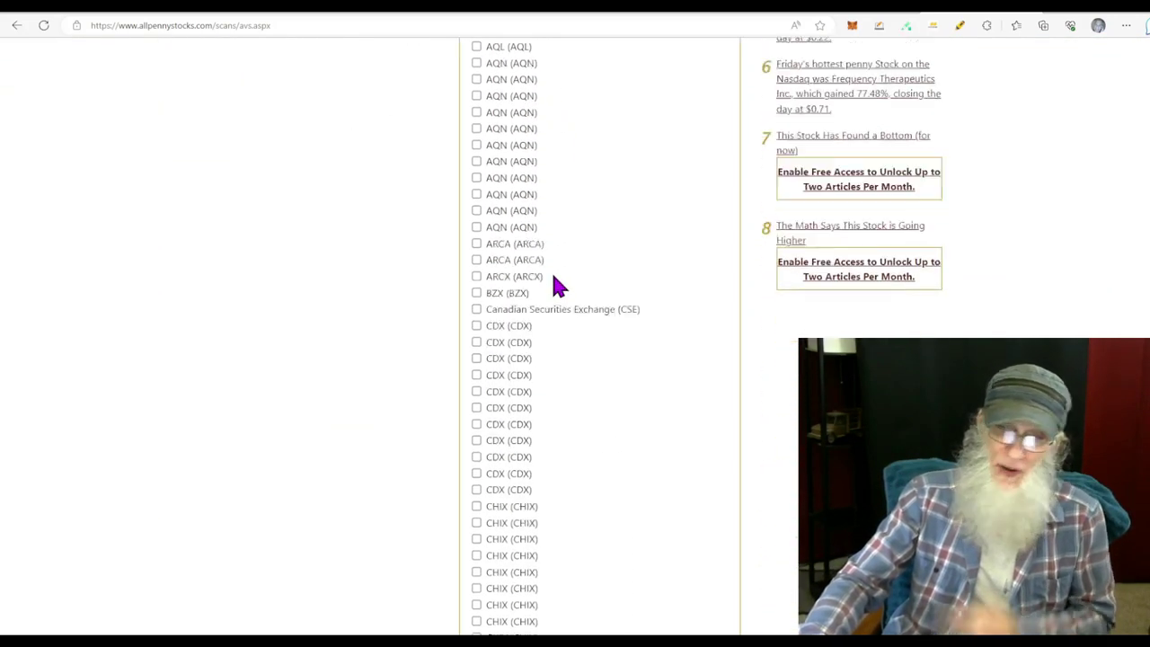
pyautogui.scroll(-15, 555, 286)
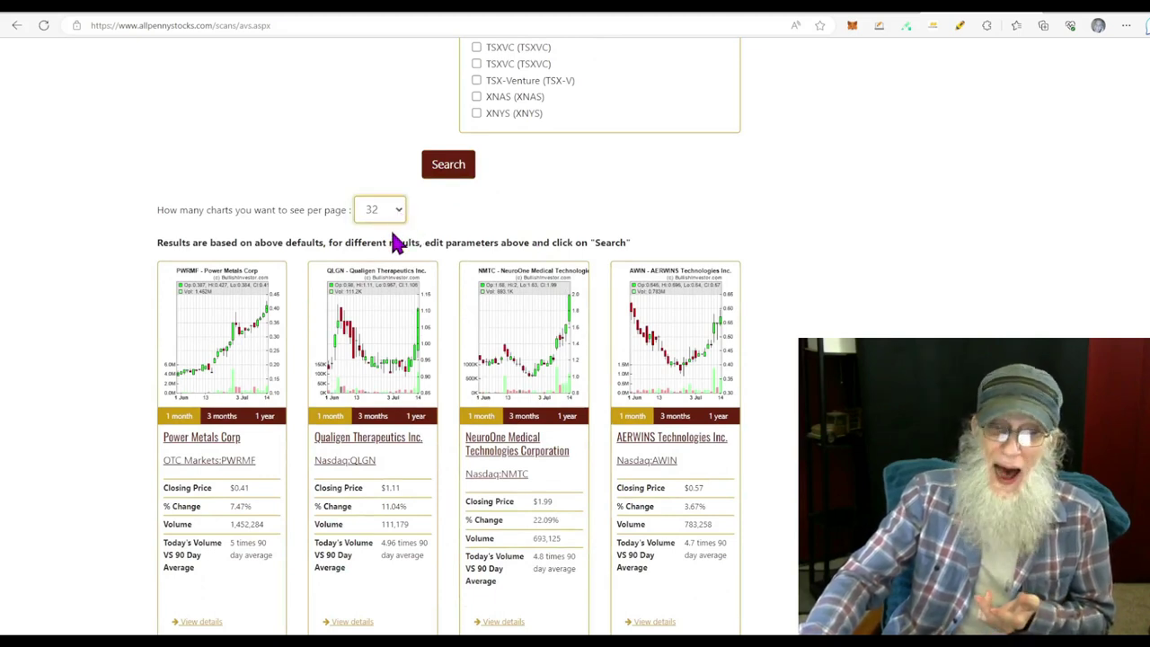
pyautogui.click(448, 164)
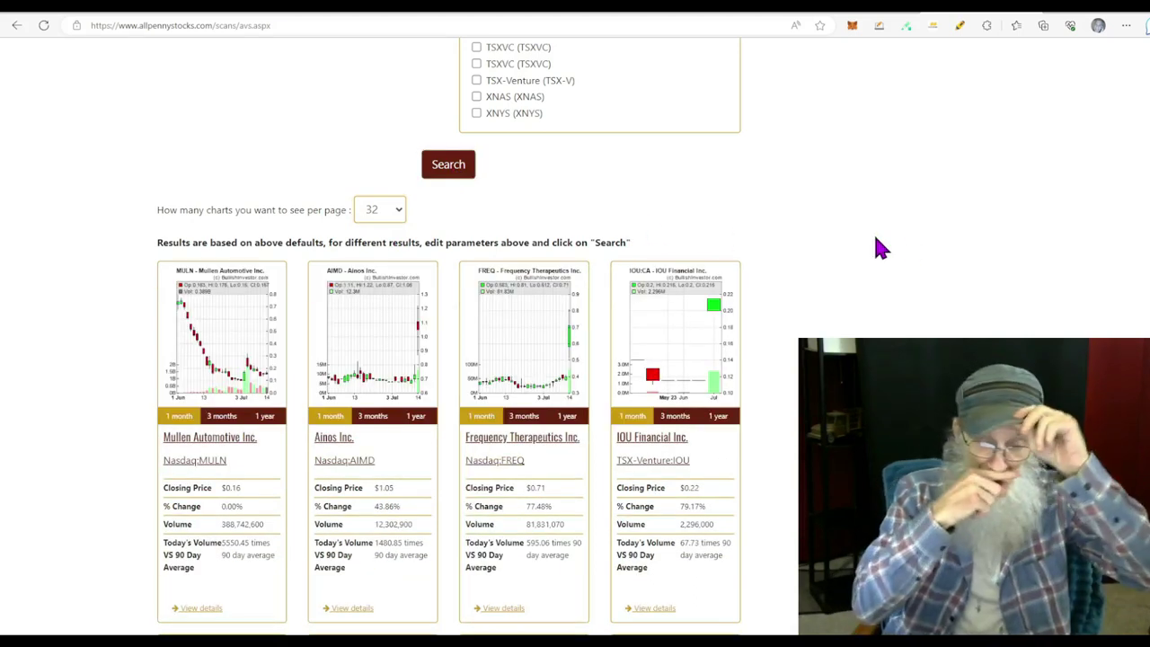
# Enlarge the scan results and compare Mullen Automotive's chart over 3 months, 1 year and 1 month
pyautogui.hotkey('ctrl', '+')
pyautogui.hotkey('ctrl', '+')
pyautogui.hotkey('ctrl', '+')
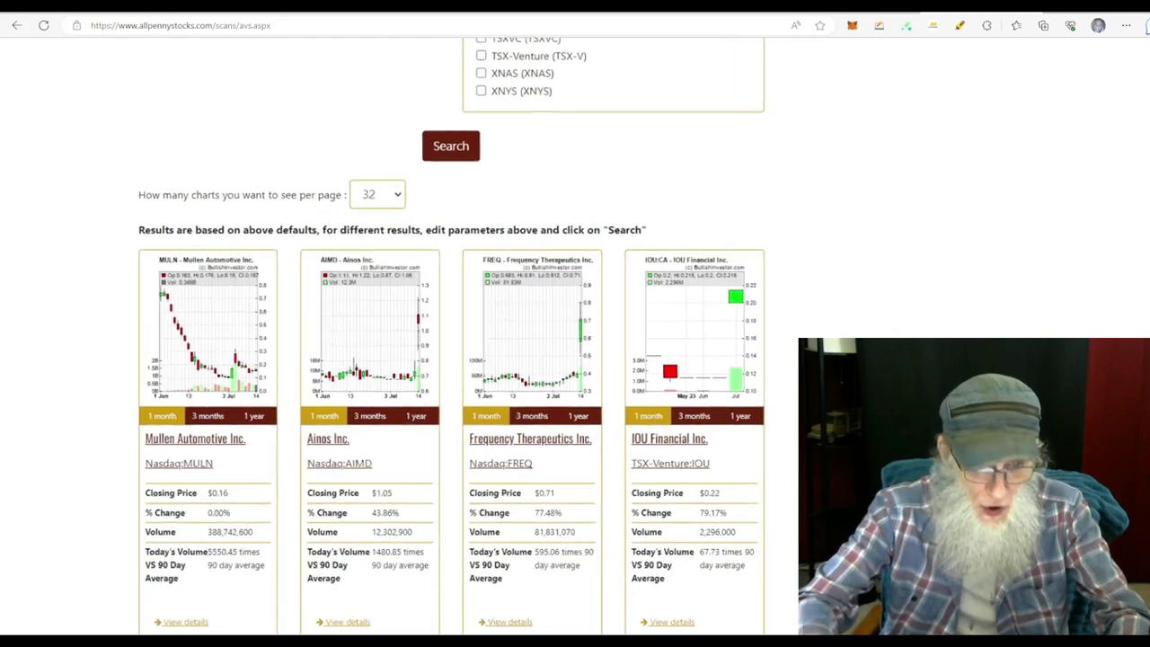
pyautogui.scroll(-2, 512, 341)
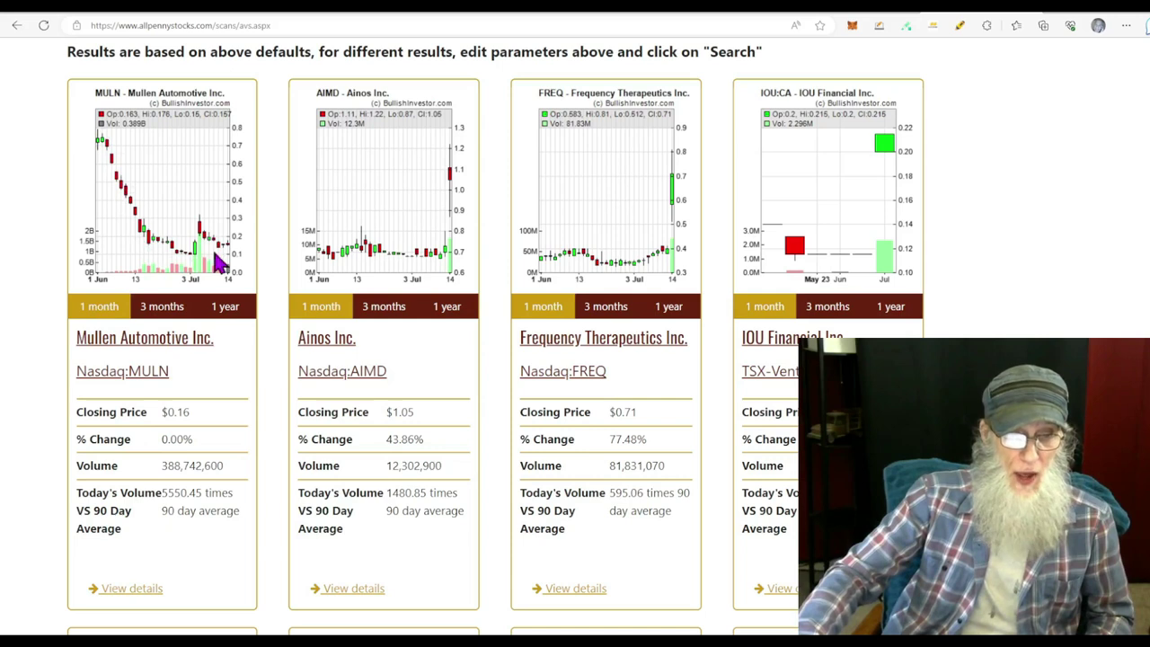
pyautogui.click(160, 310)
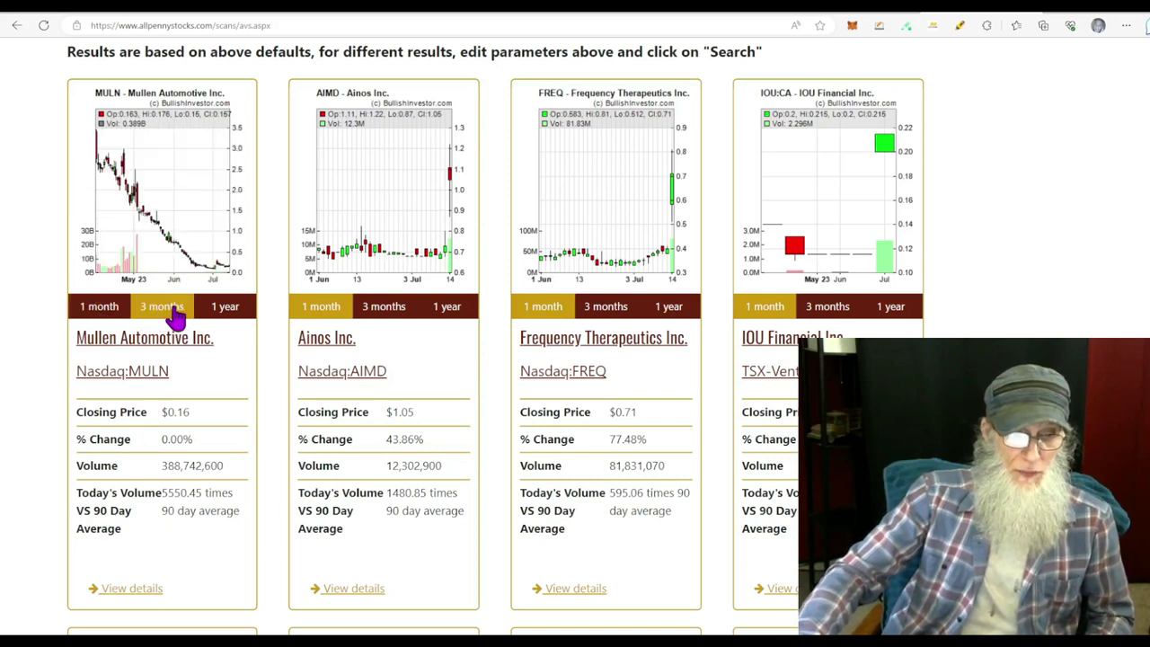
pyautogui.click(209, 315)
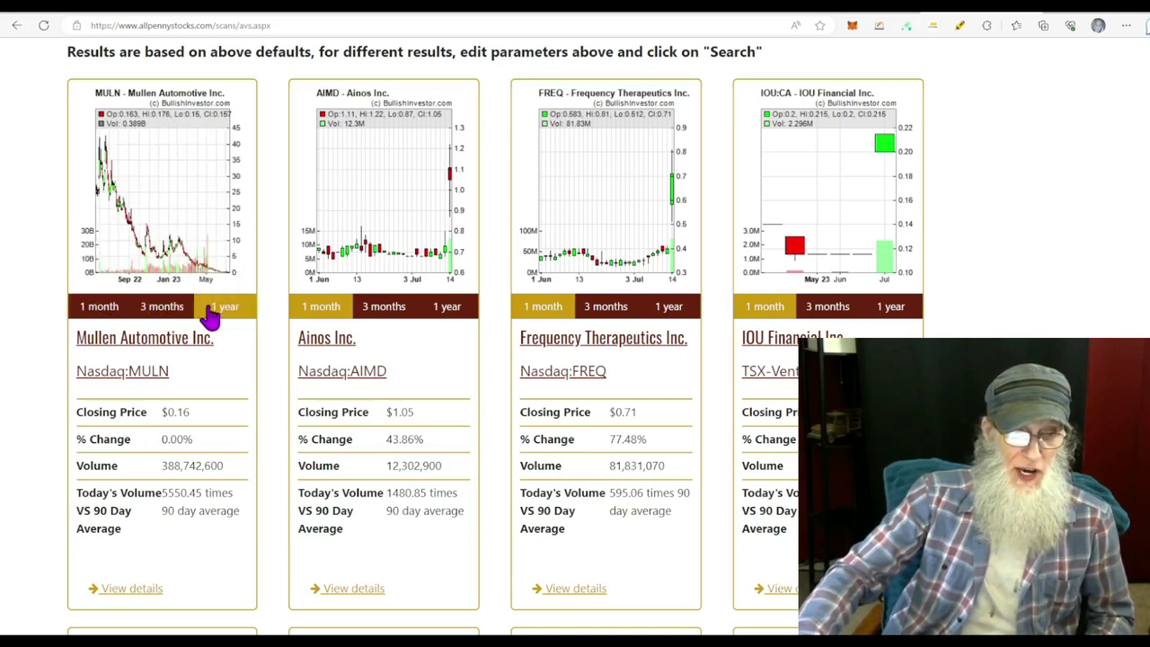
pyautogui.click(153, 315)
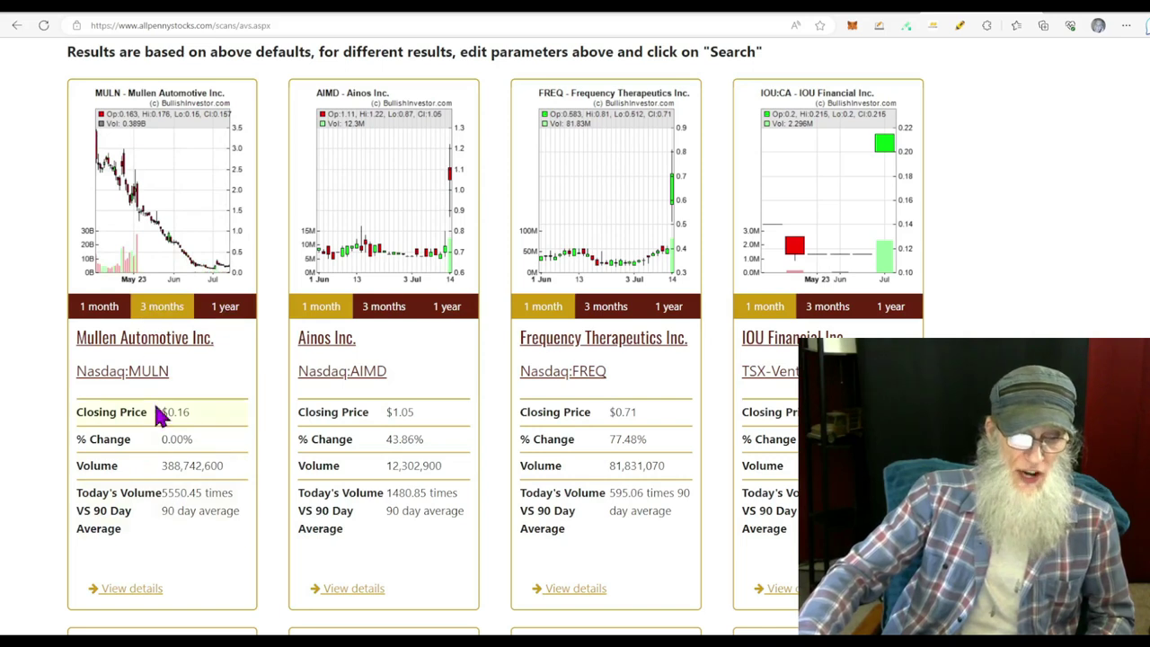
pyautogui.click(97, 313)
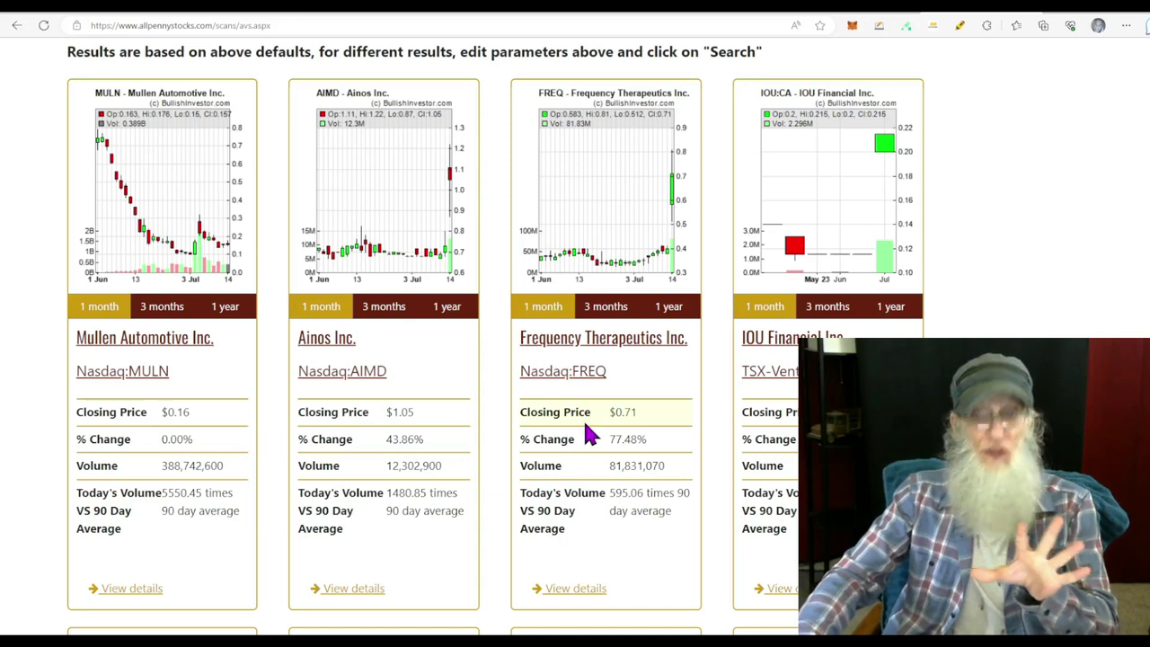
# Review the scan parameters and exchange list above the results, and return to the result charts
pyautogui.scroll(15, 588, 434)
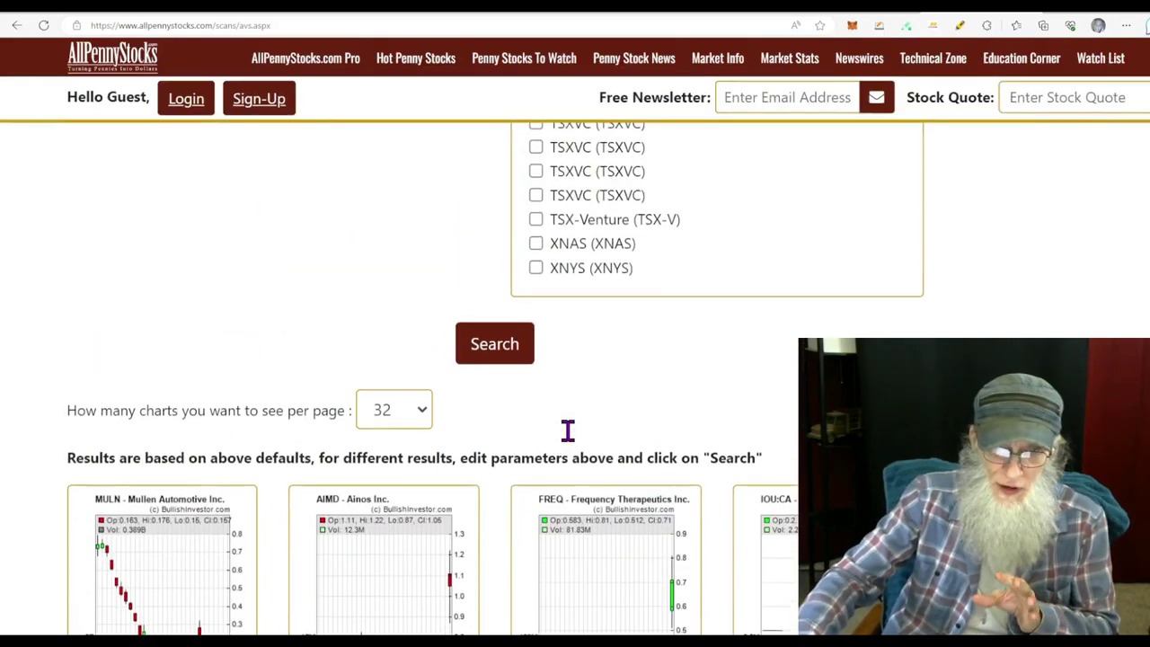
pyautogui.scroll(20, 608, 458)
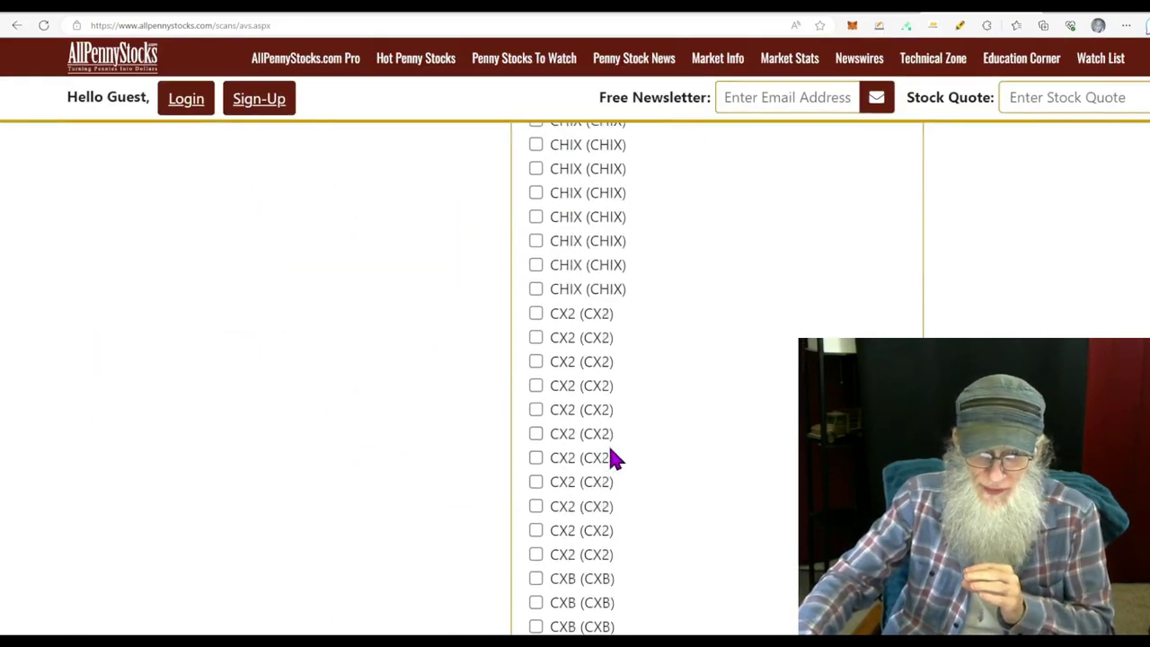
pyautogui.scroll(3, 617, 456)
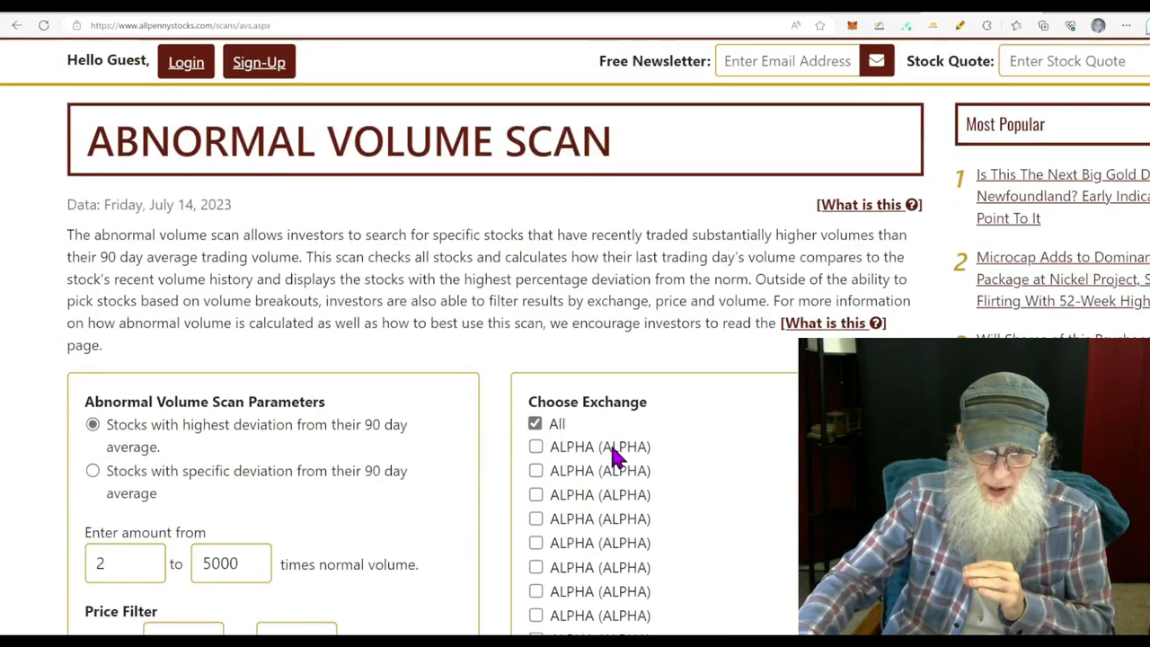
pyautogui.scroll(-20, 542, 449)
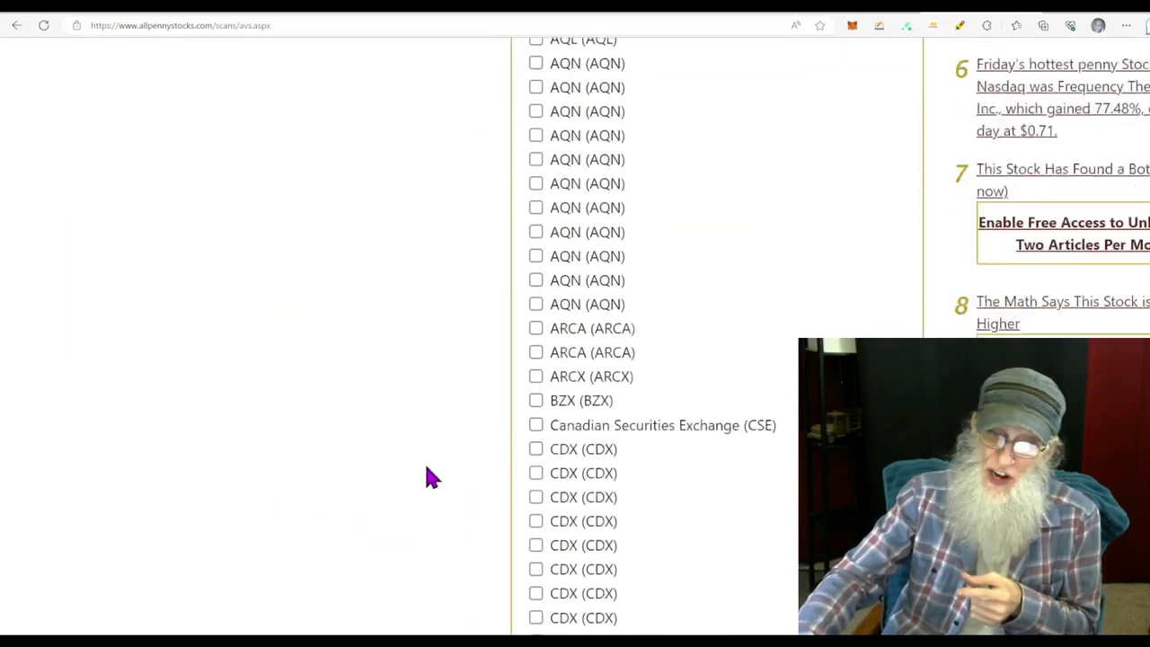
pyautogui.scroll(-20, 431, 478)
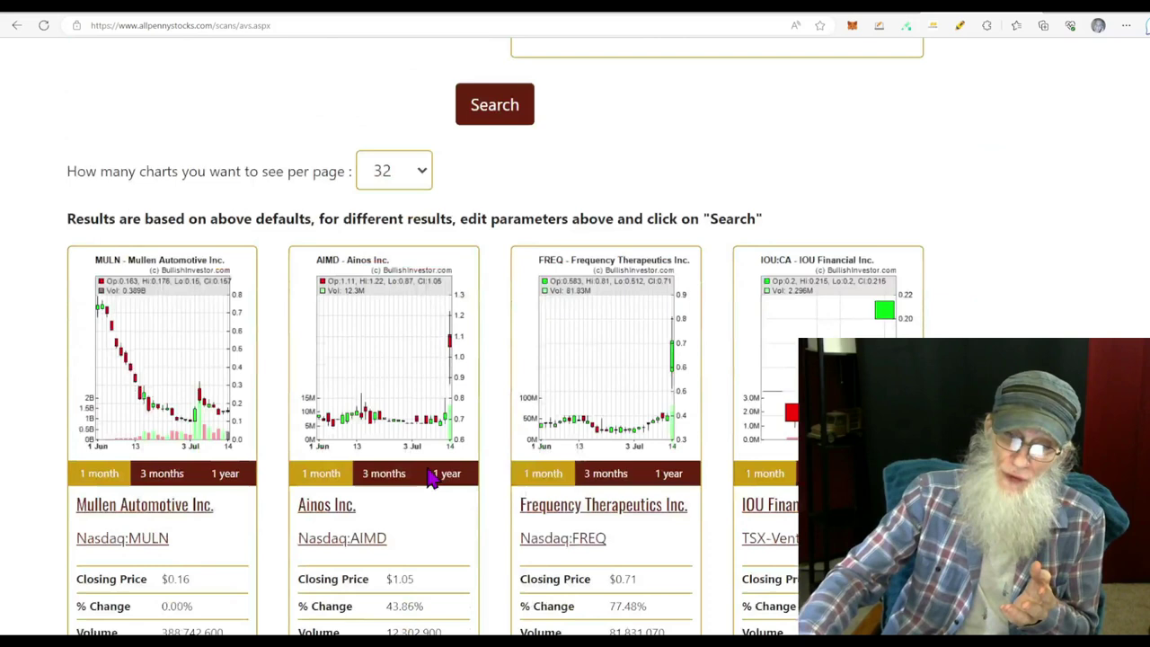
# Examine the scanned stocks' charts, exchanges and volumes against their 90-day averages across the first rows of results
pyautogui.scroll(-1, 429, 477)
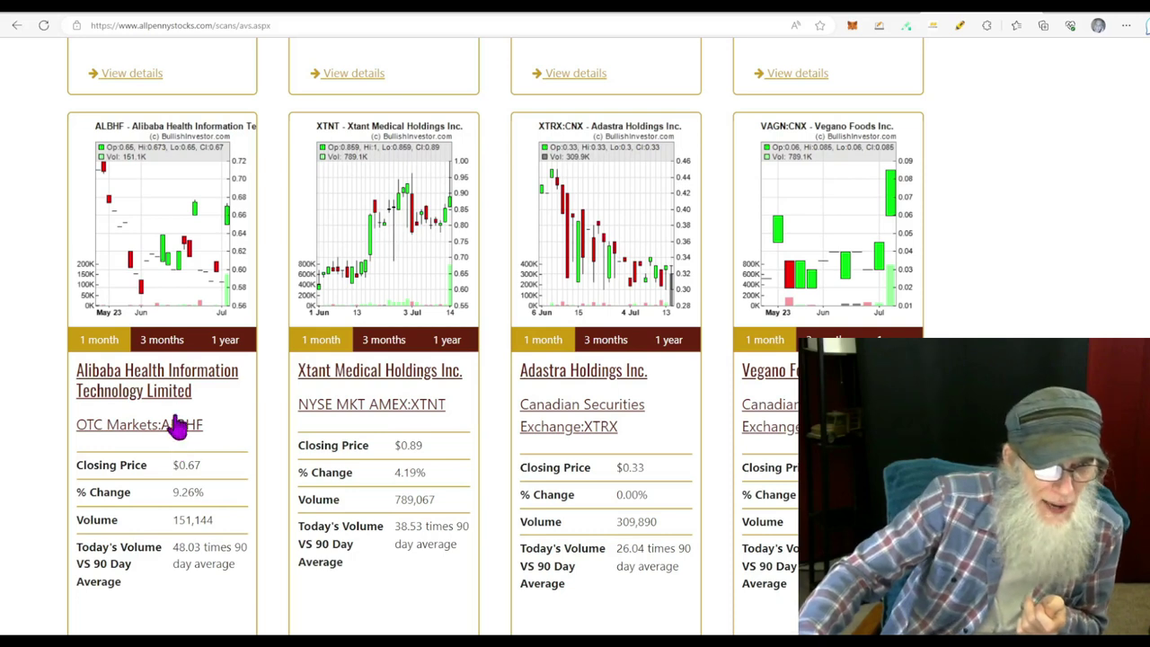
pyautogui.scroll(-2, 112, 452)
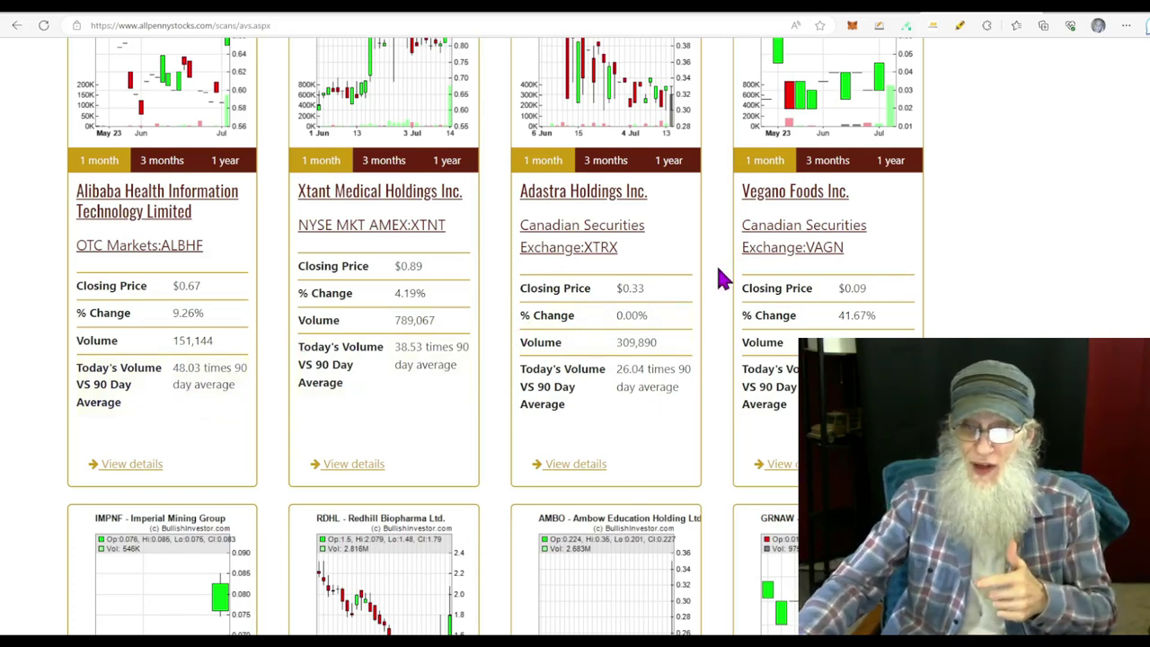
pyautogui.scroll(1, 828, 274)
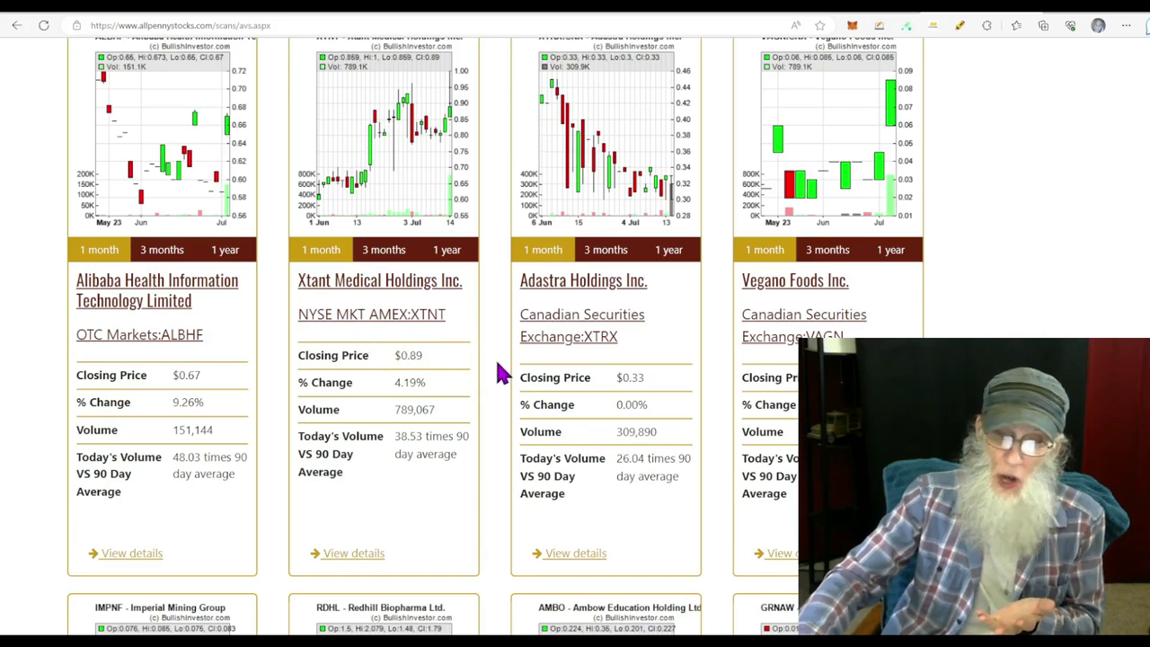
pyautogui.scroll(7, 496, 358)
pyautogui.scroll(3, 499, 368)
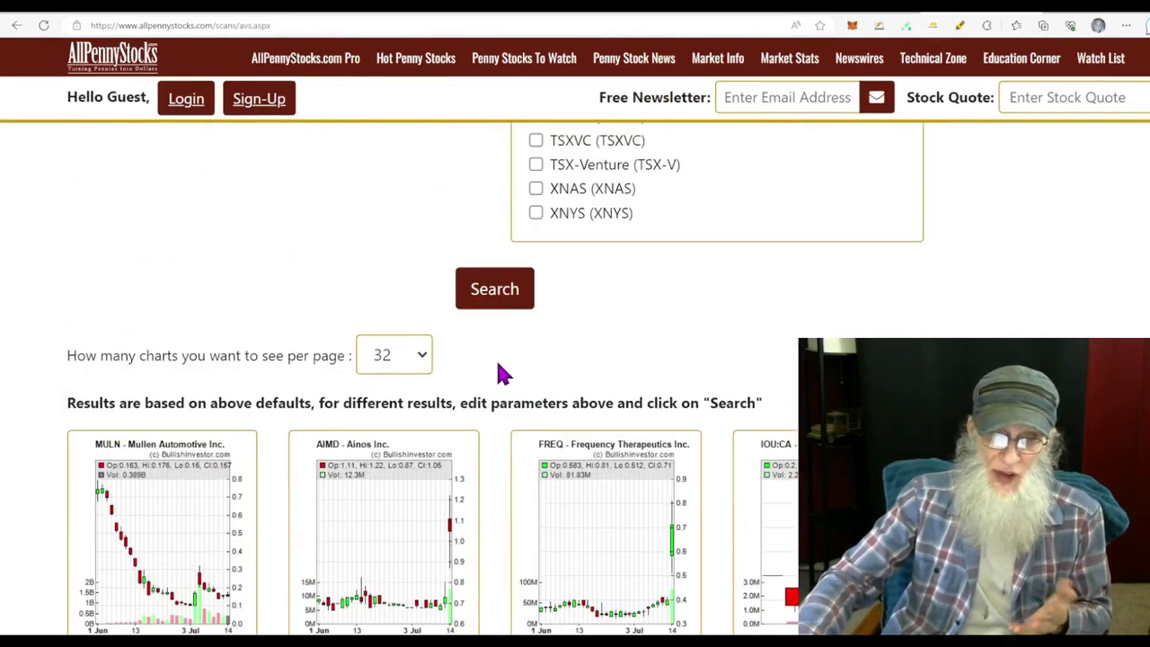
pyautogui.scroll(-4, 527, 341)
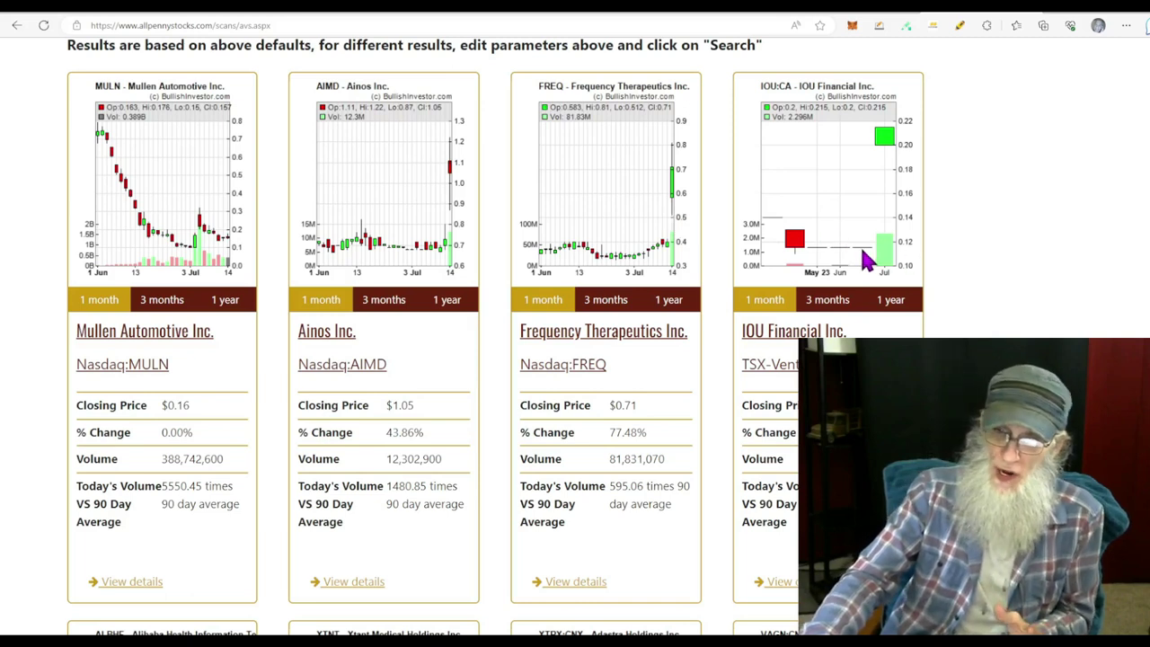
pyautogui.scroll(-4, 880, 331)
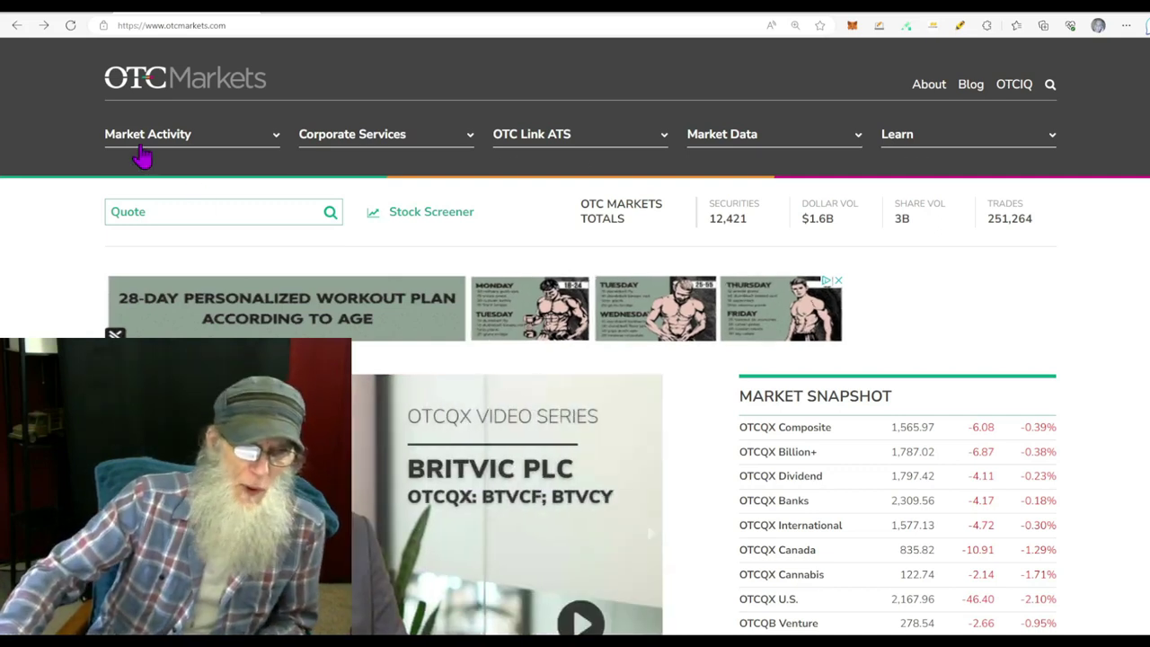
# Open the Current Market page on OTC Markets and examine its most active, advancers and decliners tables
pyautogui.moveTo(141, 146)
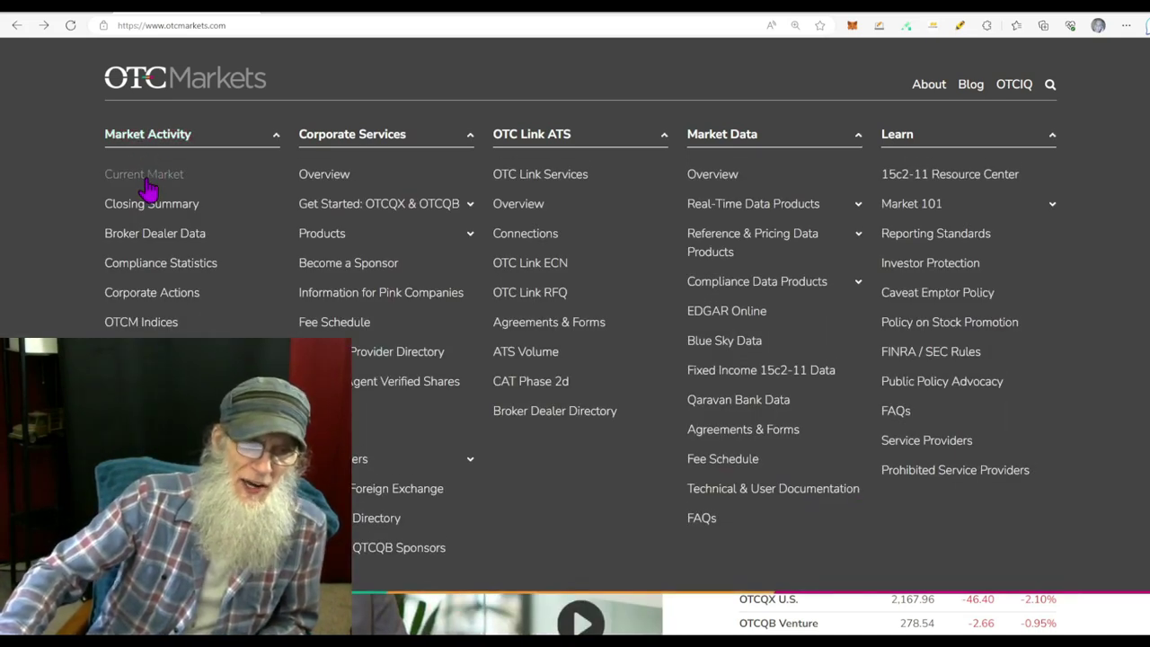
pyautogui.click(146, 176)
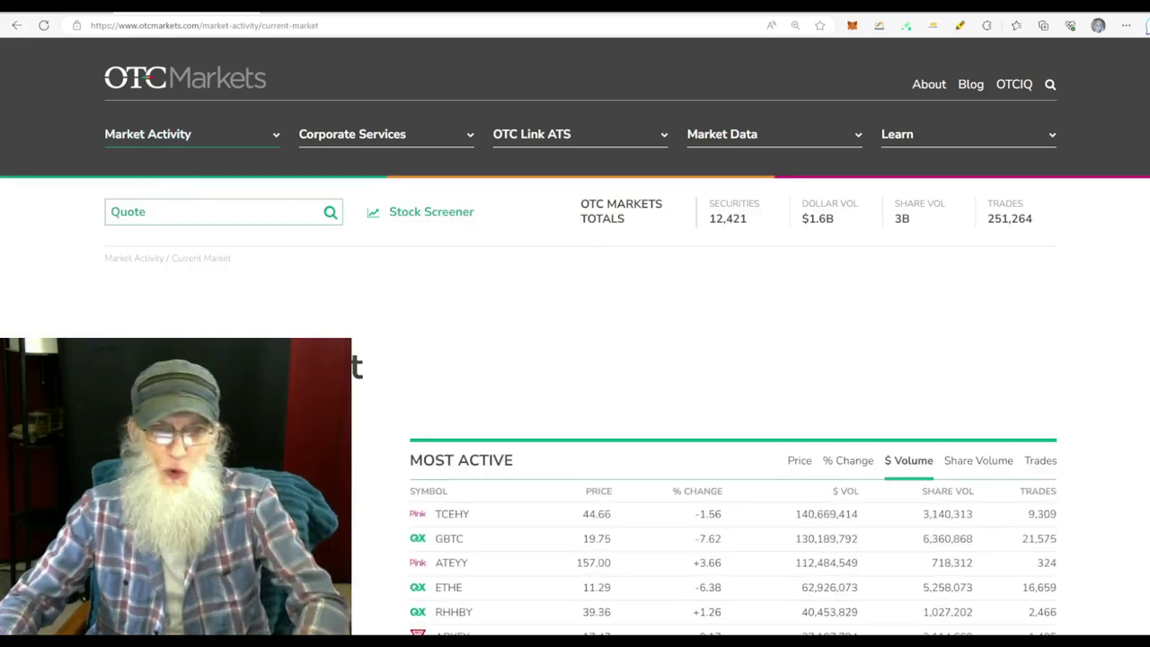
pyautogui.scroll(-1, 808, 365)
pyautogui.scroll(-1, 575, 336)
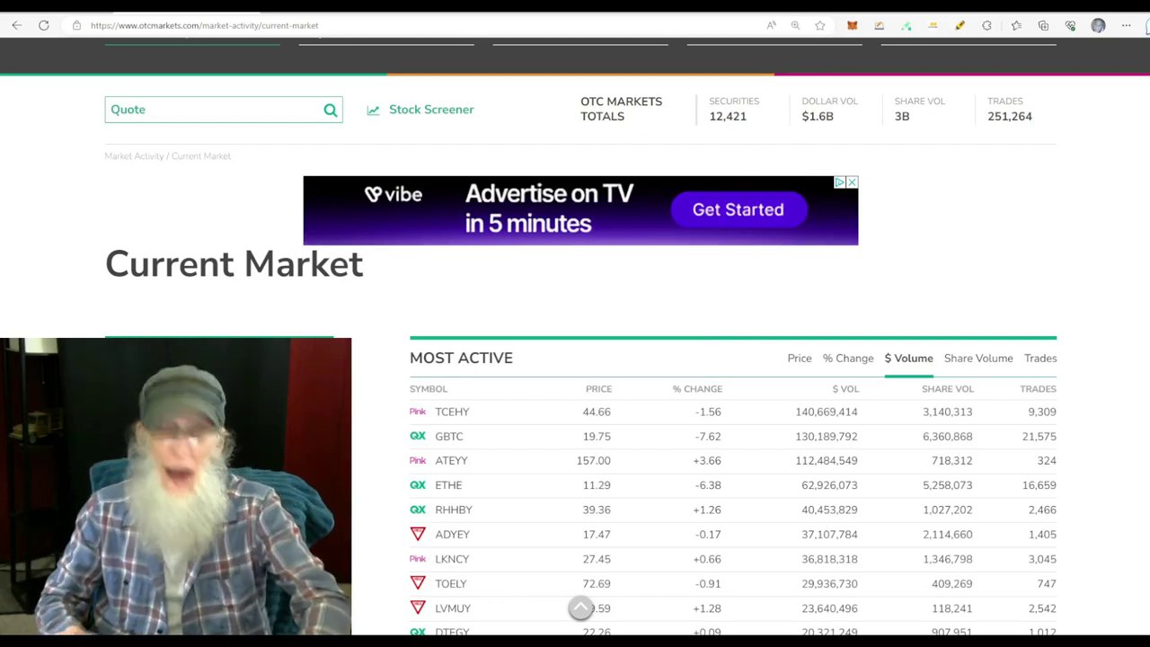
pyautogui.scroll(-1, 710, 362)
pyautogui.scroll(-5, 710, 362)
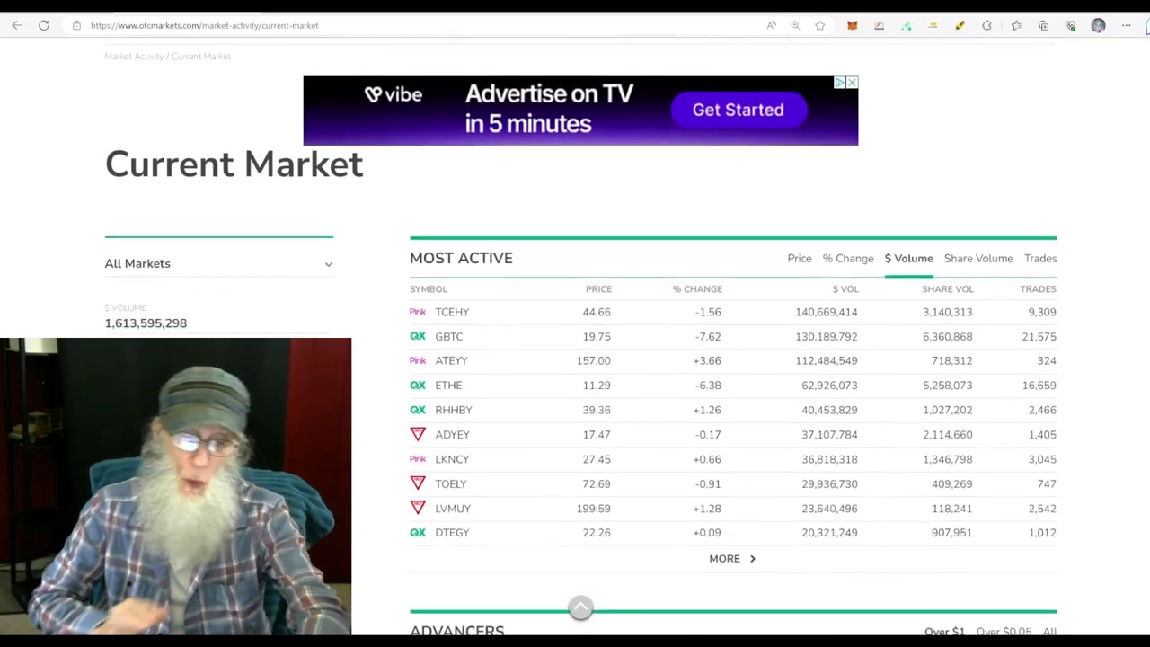
pyautogui.scroll(-5, 709, 362)
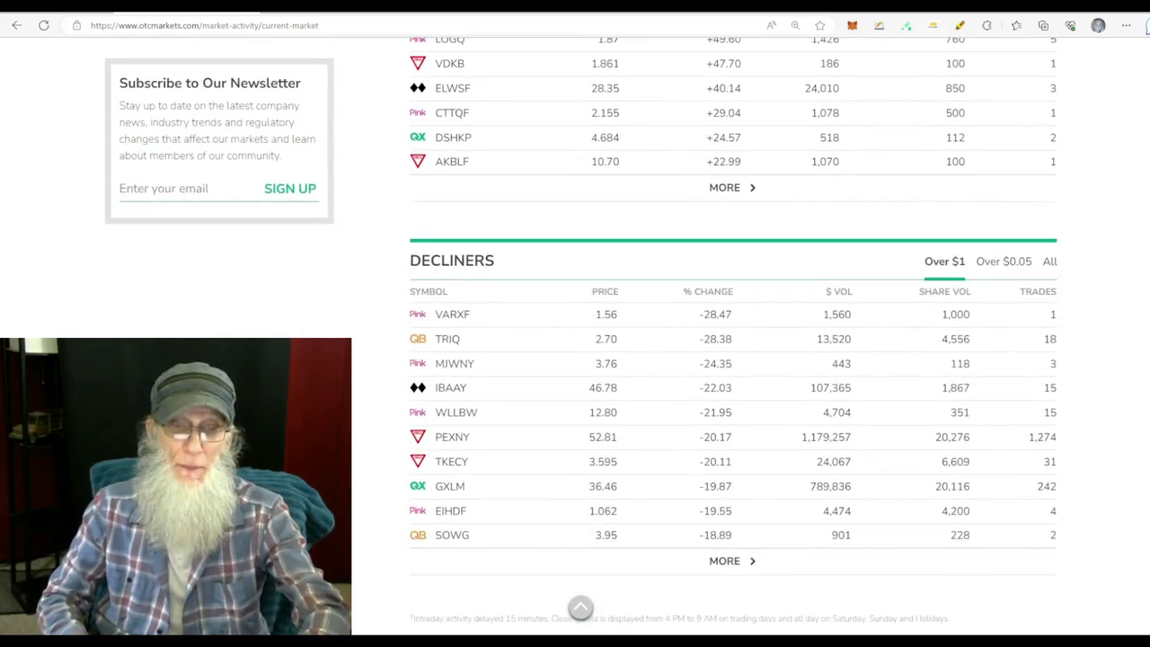
pyautogui.scroll(4, 710, 362)
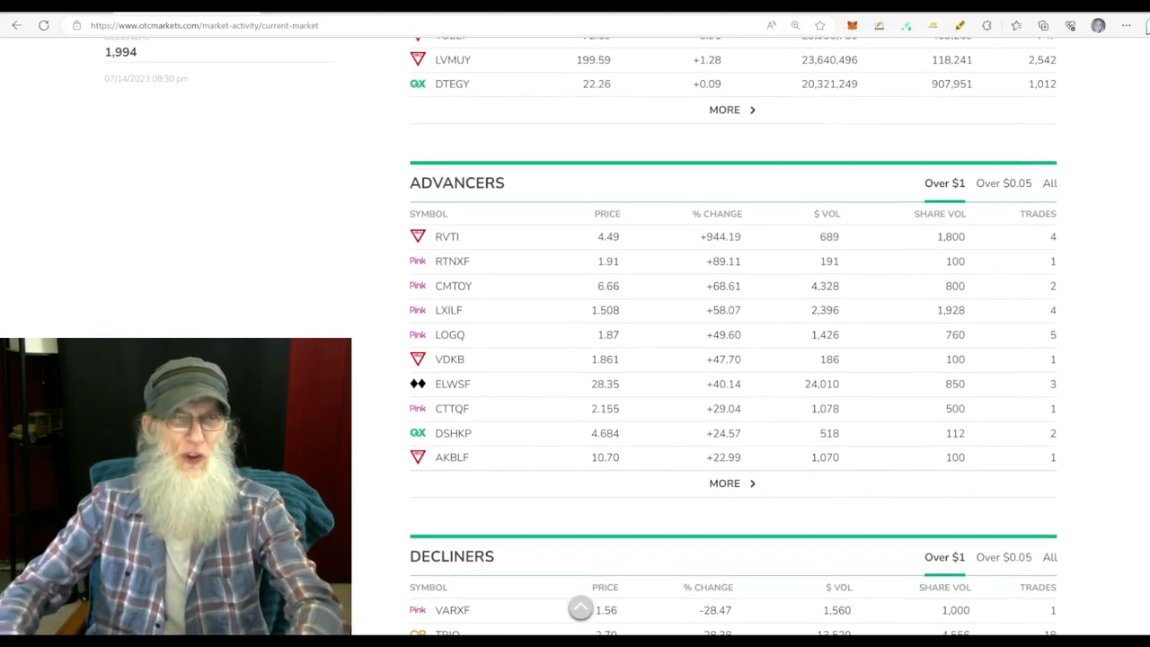
pyautogui.scroll(1, 710, 362)
pyautogui.scroll(-1, 733, 359)
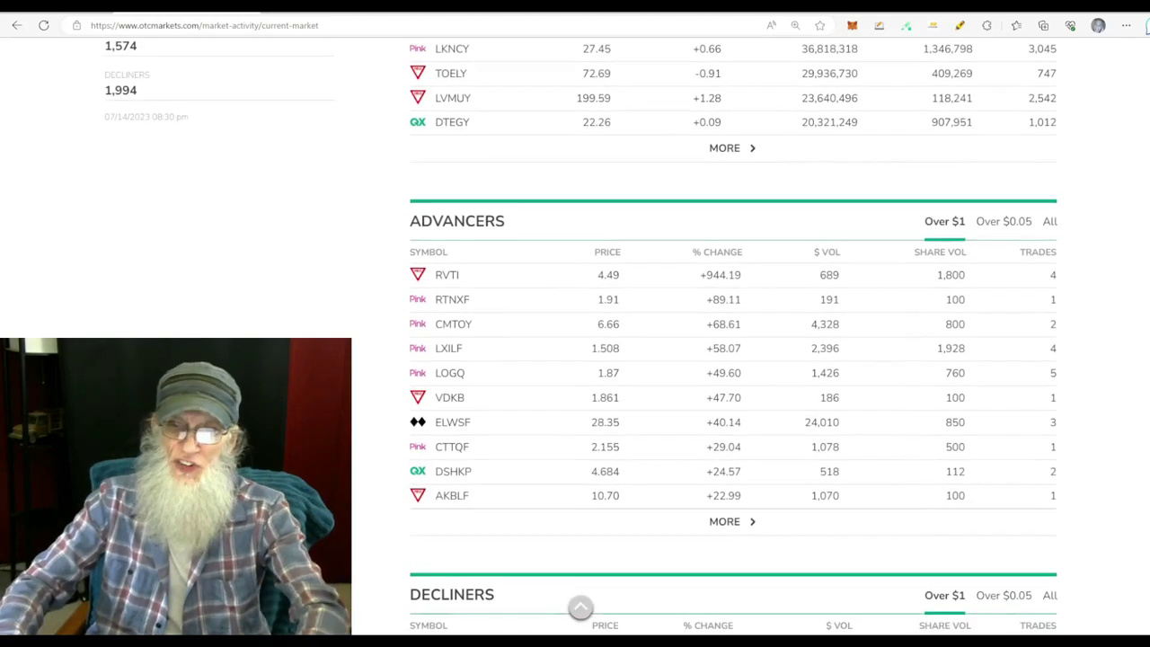
# Show the advancers at all prices, open their full list and look through the first rows
pyautogui.click(1049, 222)
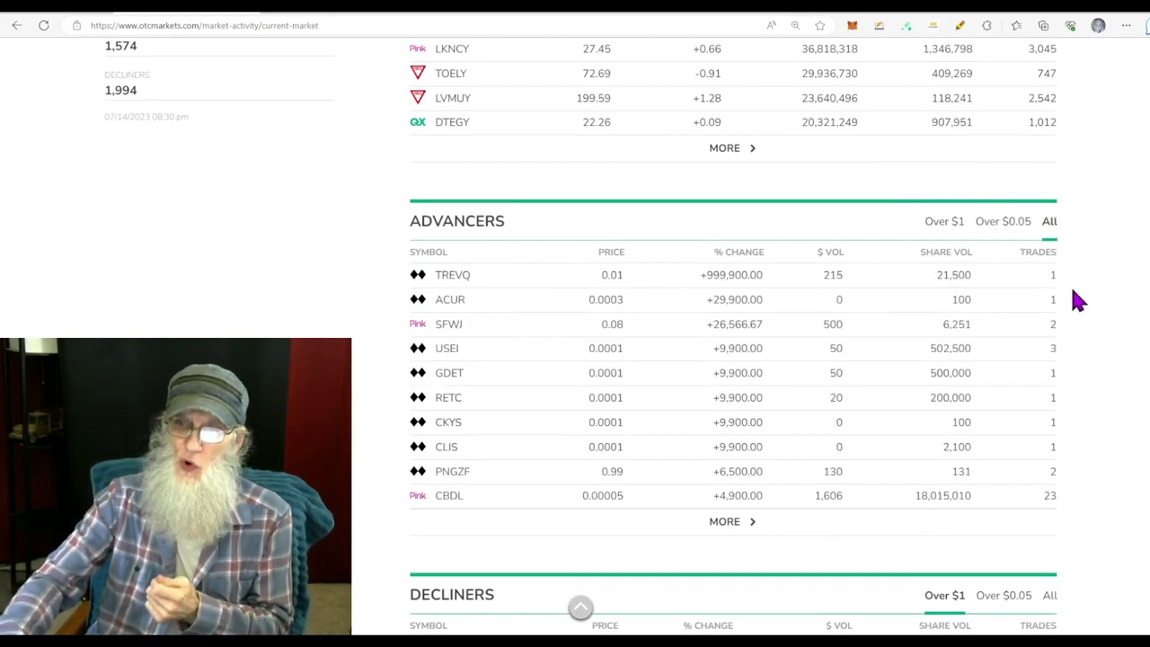
pyautogui.click(728, 532)
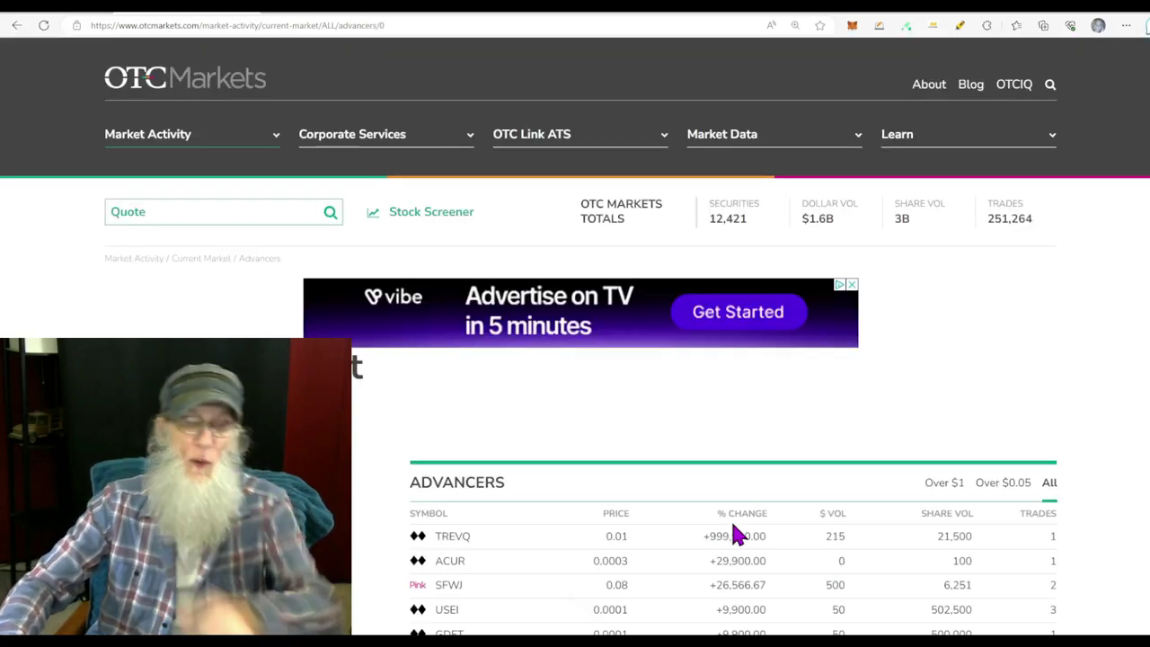
pyautogui.scroll(-5, 735, 533)
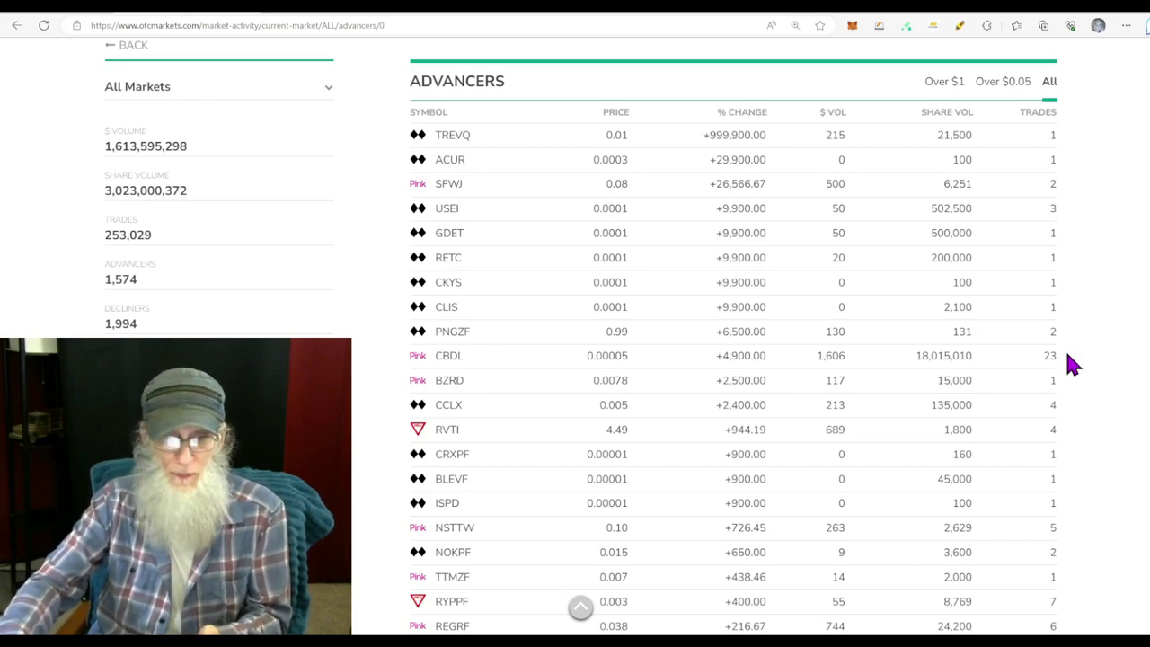
pyautogui.scroll(-1, 1069, 362)
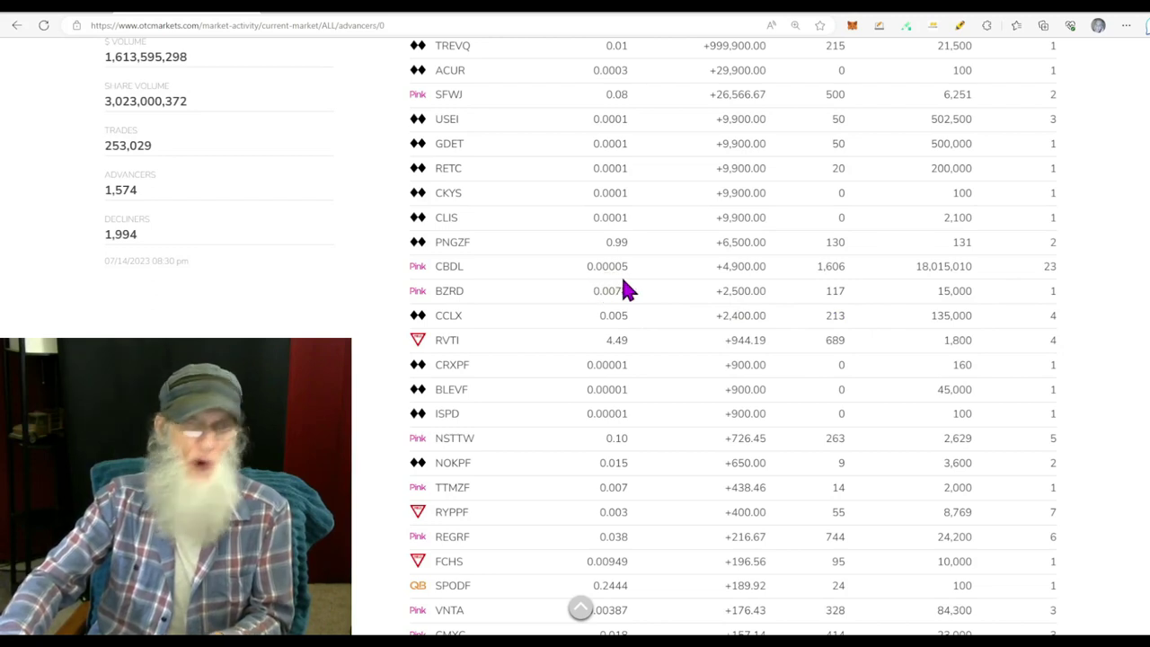
pyautogui.scroll(-2, 666, 290)
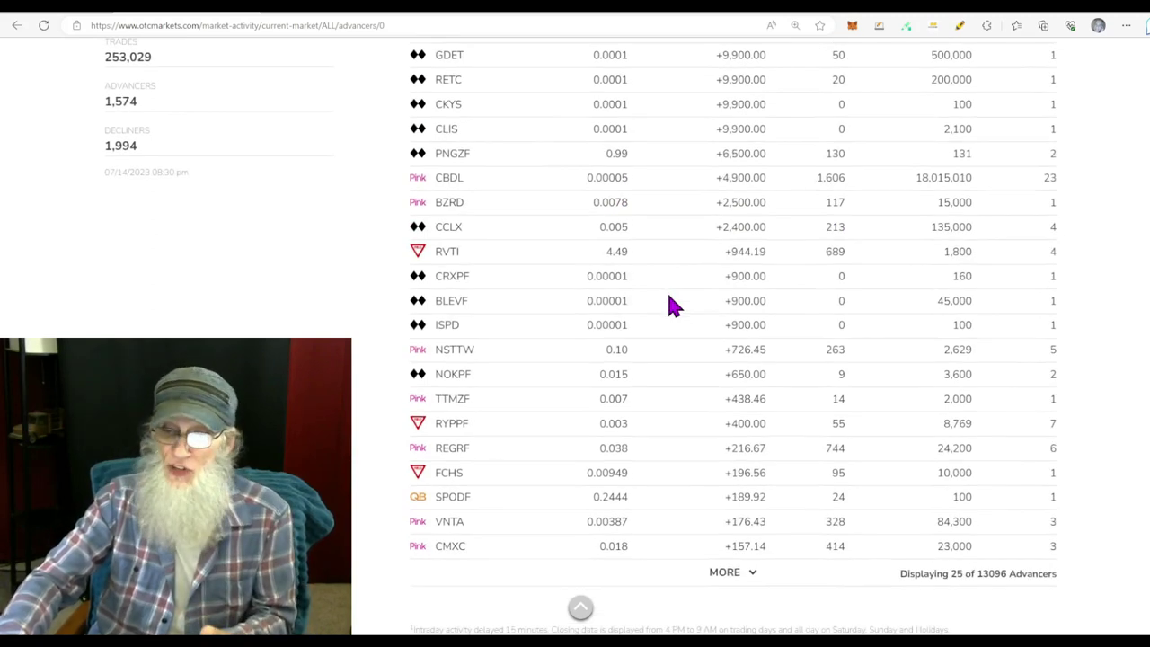
# Extend the advancers list by loading five more batches of rows
pyautogui.click(731, 486)
pyautogui.scroll(-7, 731, 480)
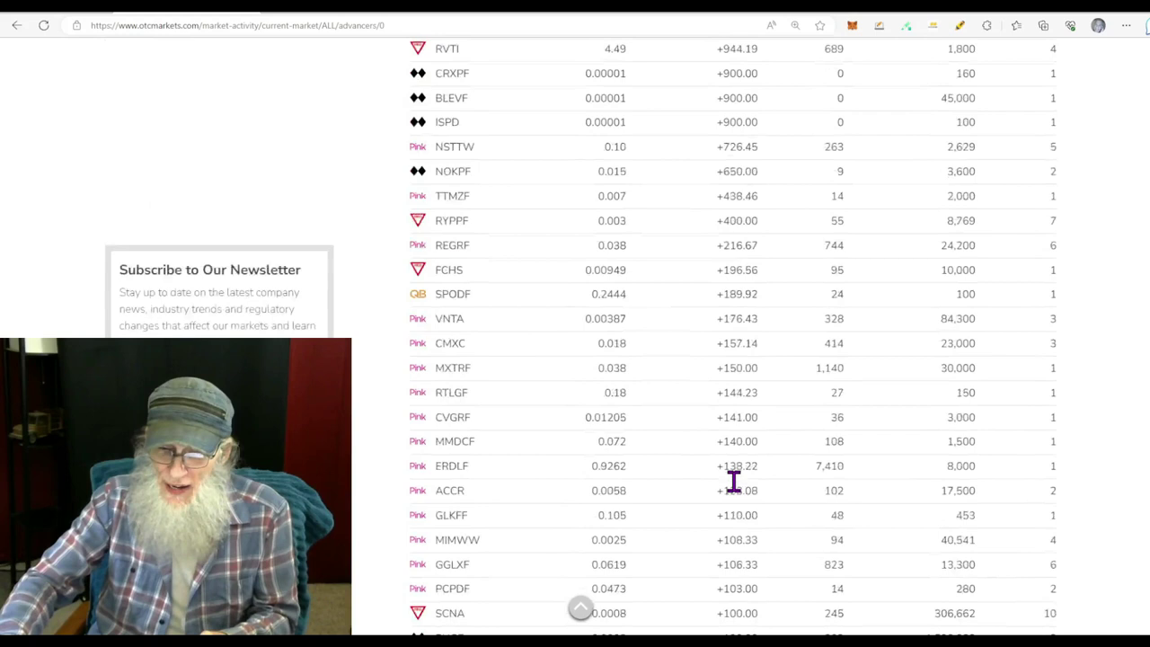
pyautogui.click(730, 482)
pyautogui.scroll(-7, 729, 472)
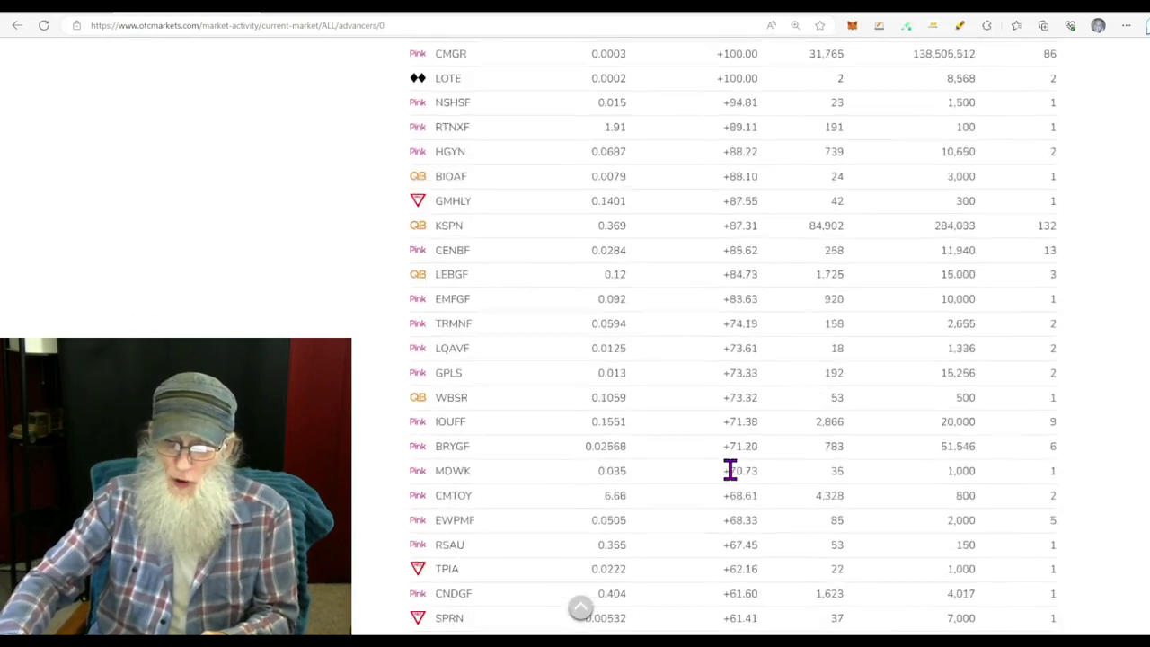
pyautogui.click(730, 458)
pyautogui.scroll(-7, 731, 454)
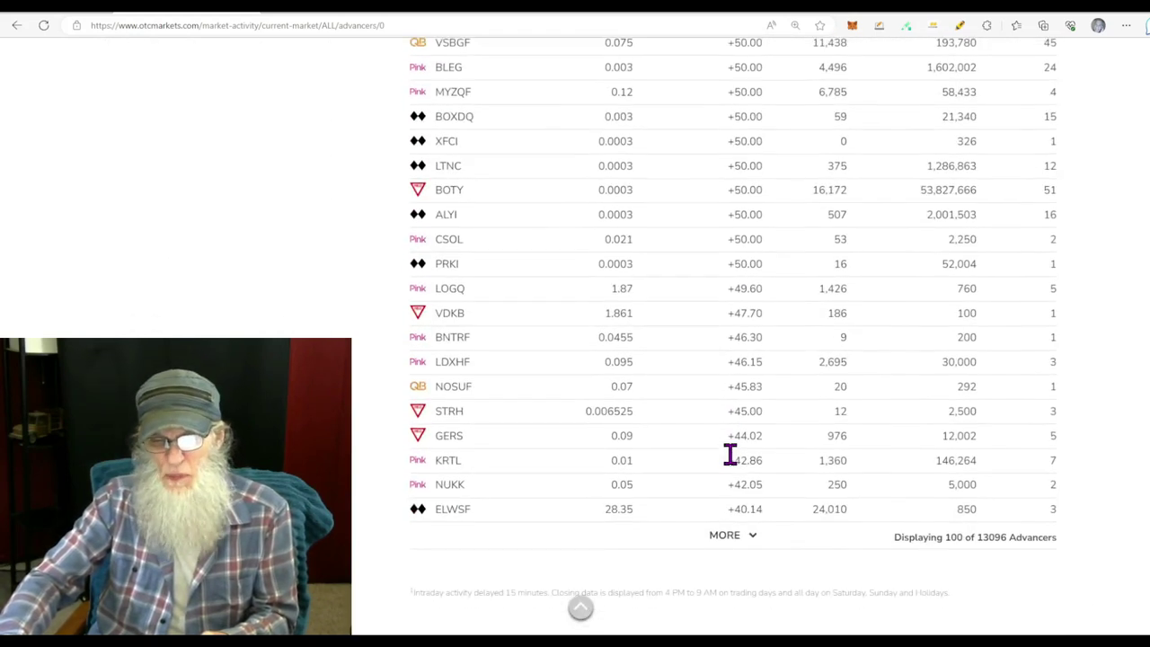
pyautogui.click(724, 444)
pyautogui.scroll(-8, 724, 449)
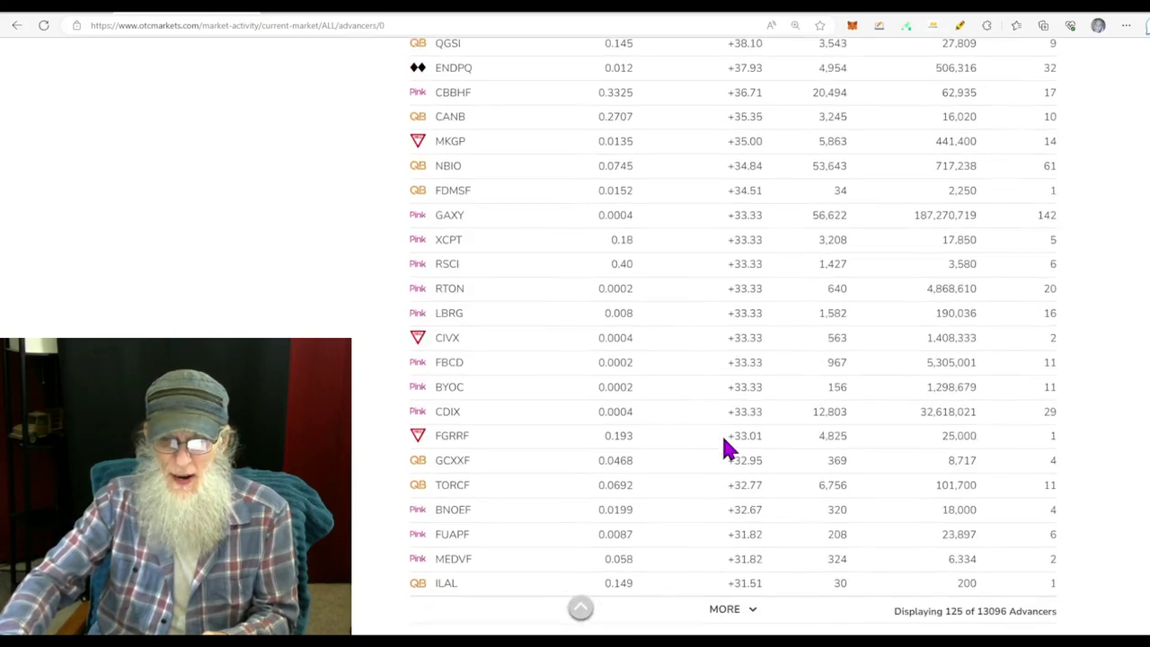
pyautogui.click(724, 343)
# Return to the start of the advancers list and highlight the Trades column heading
pyautogui.scroll(15, 791, 436)
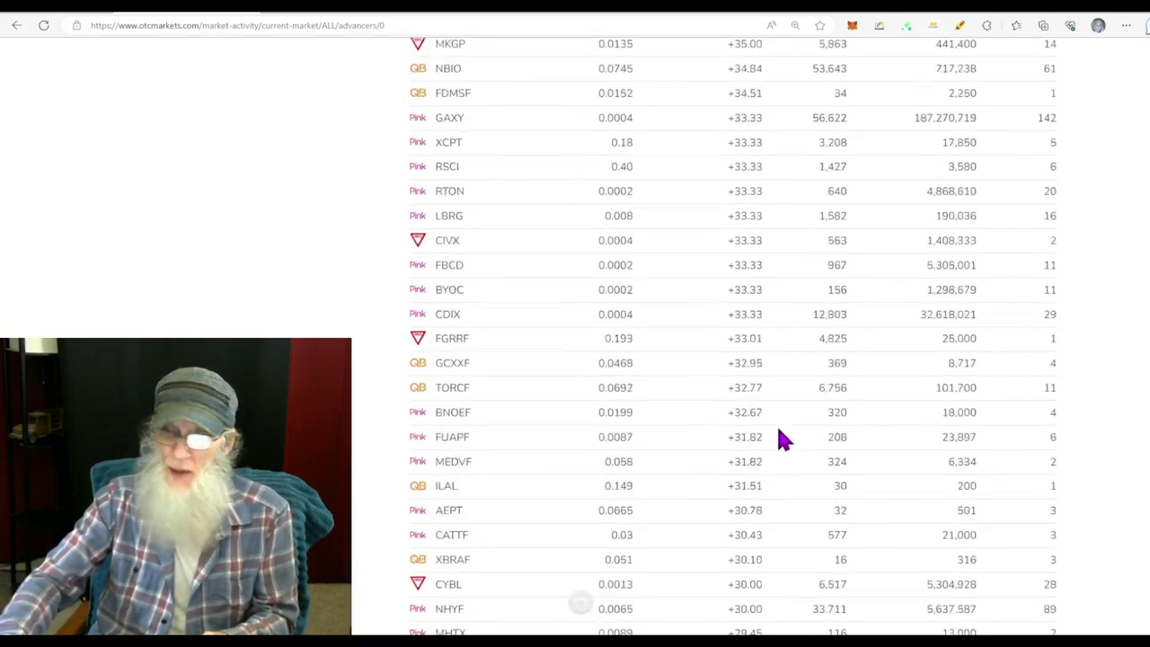
pyautogui.scroll(11, 817, 436)
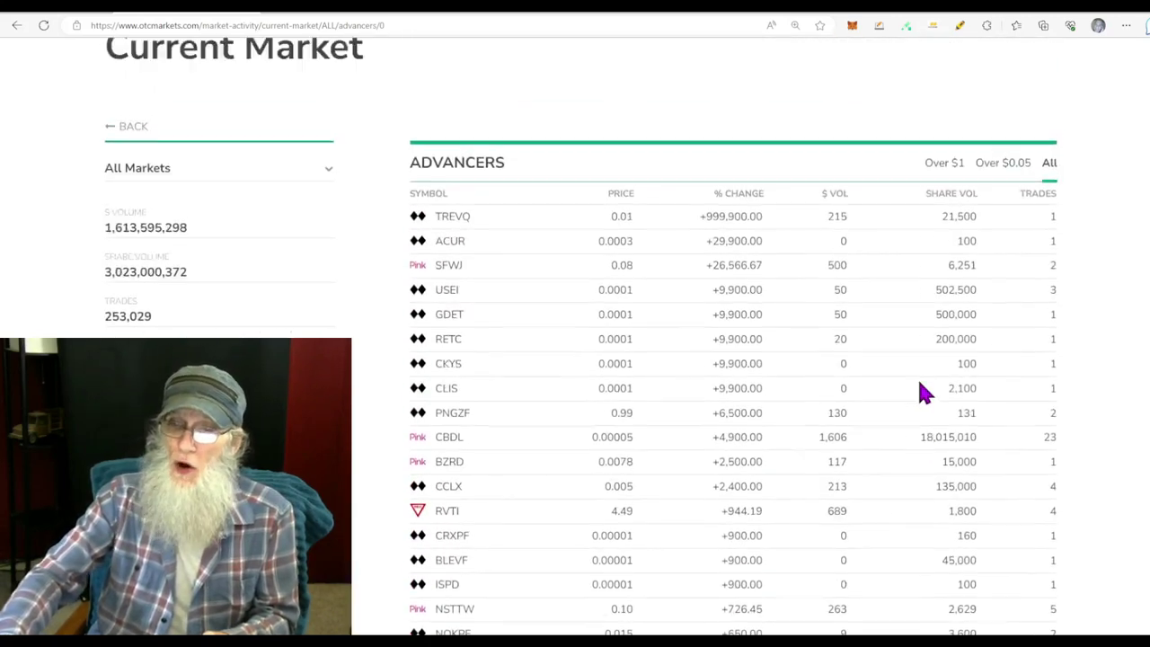
pyautogui.scroll(-2, 1112, 393)
pyautogui.doubleClick(1038, 201)
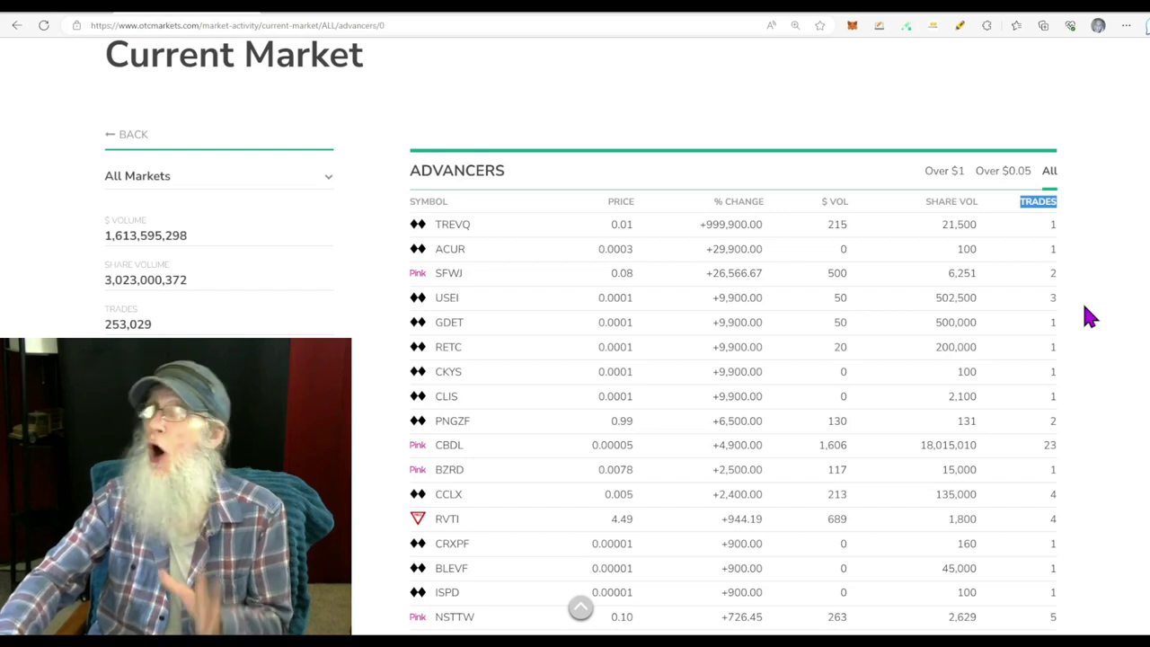
# Examine the number of trades for each advancer down to KSPN, and highlight KSPN's trade count
pyautogui.scroll(-3, 1082, 310)
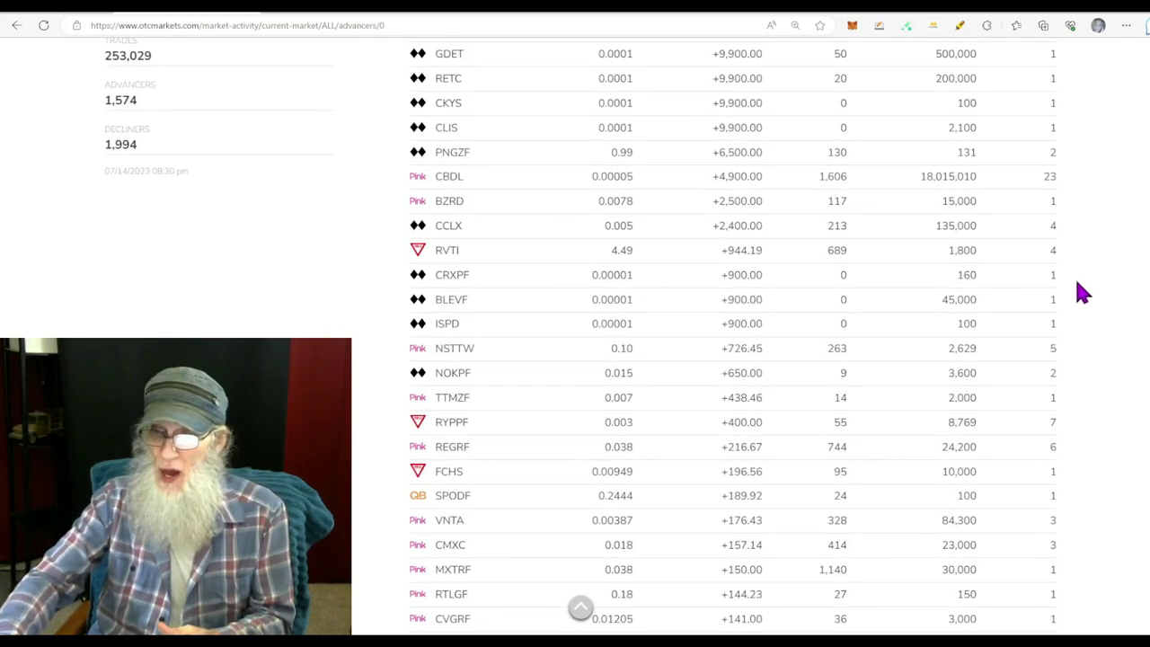
pyautogui.scroll(-6, 1053, 296)
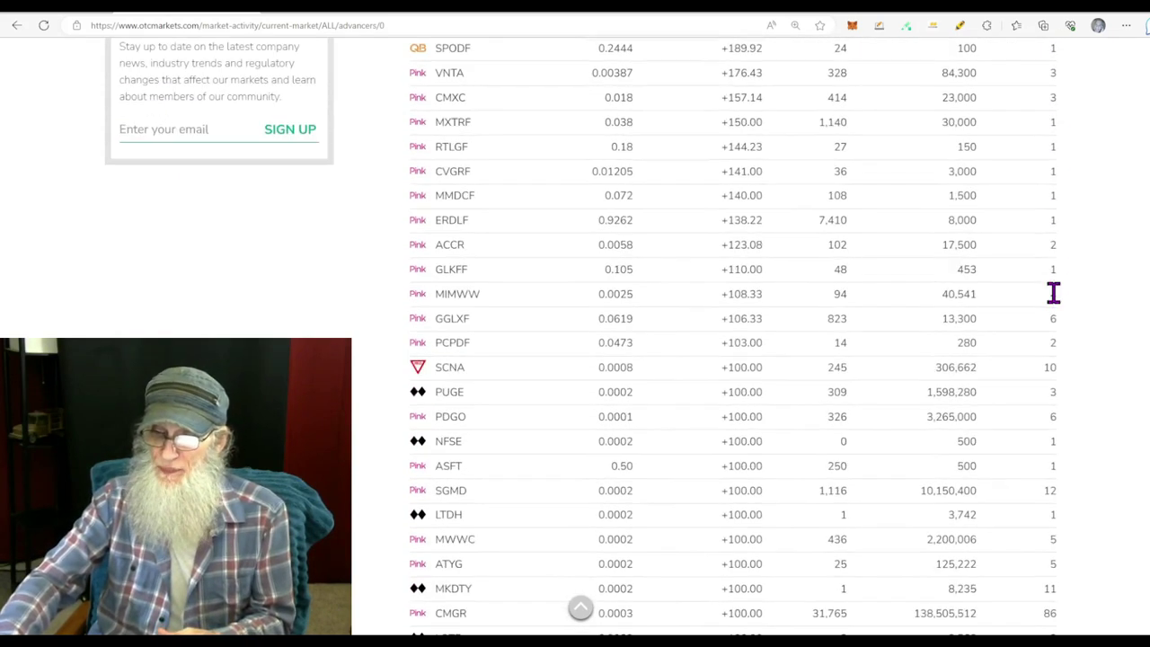
pyautogui.scroll(-2, 1052, 297)
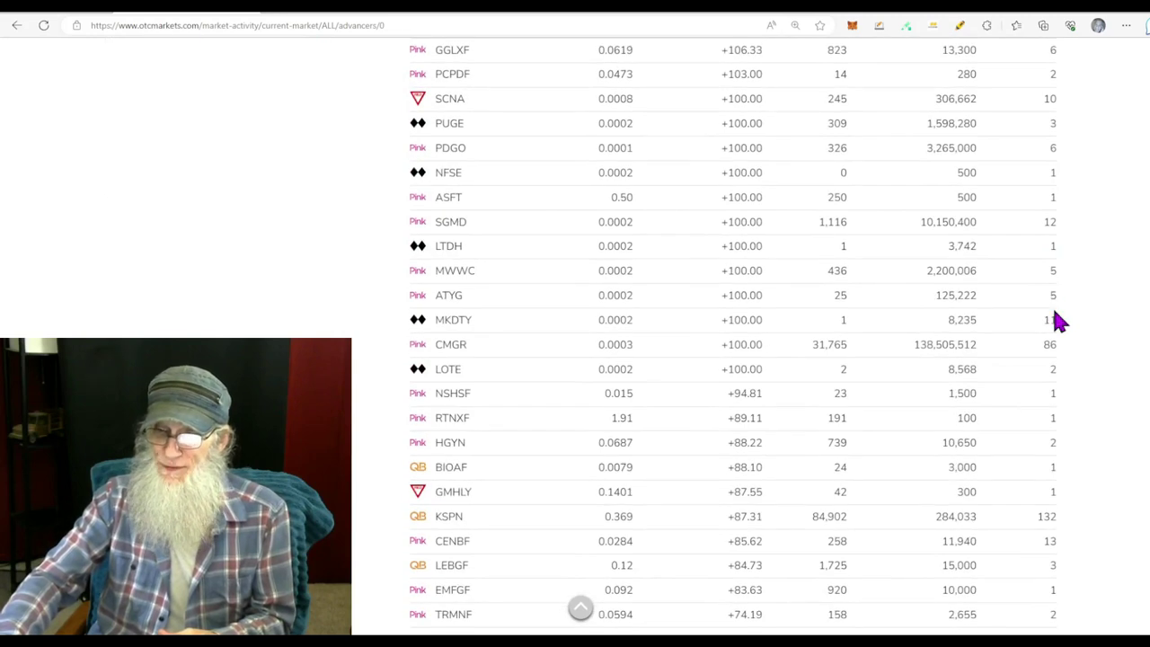
pyautogui.scroll(-1, 1065, 350)
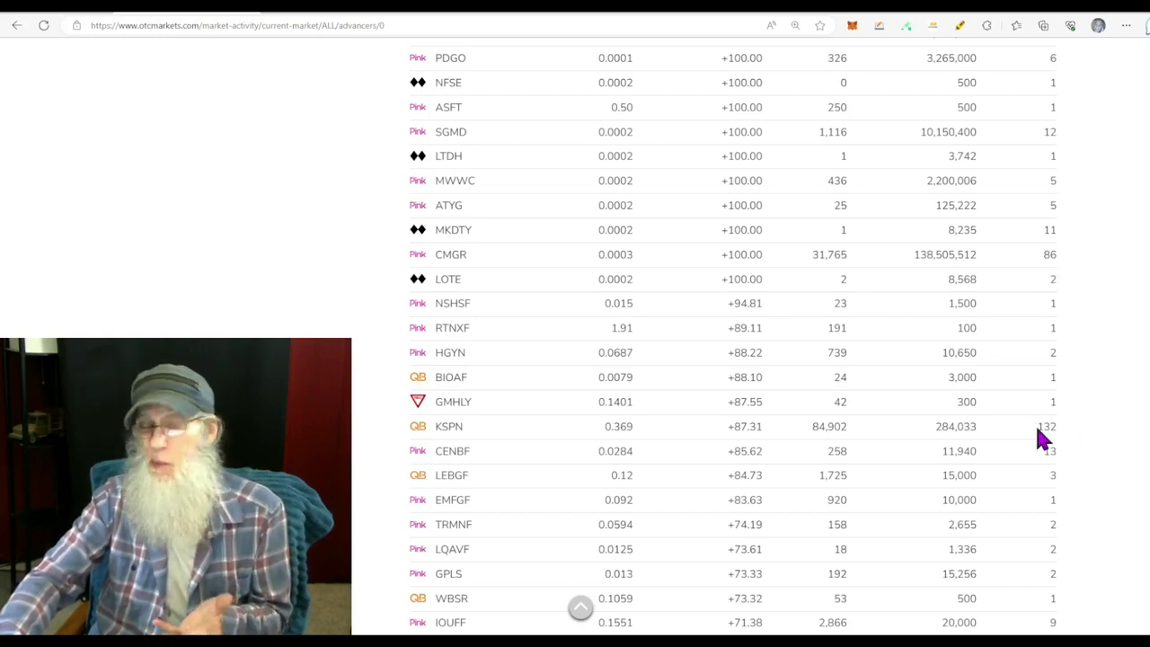
pyautogui.moveTo(1035, 427)
pyautogui.mouseDown()
pyautogui.moveTo(1060, 433)
pyautogui.moveTo(1052, 429)
pyautogui.mouseUp()
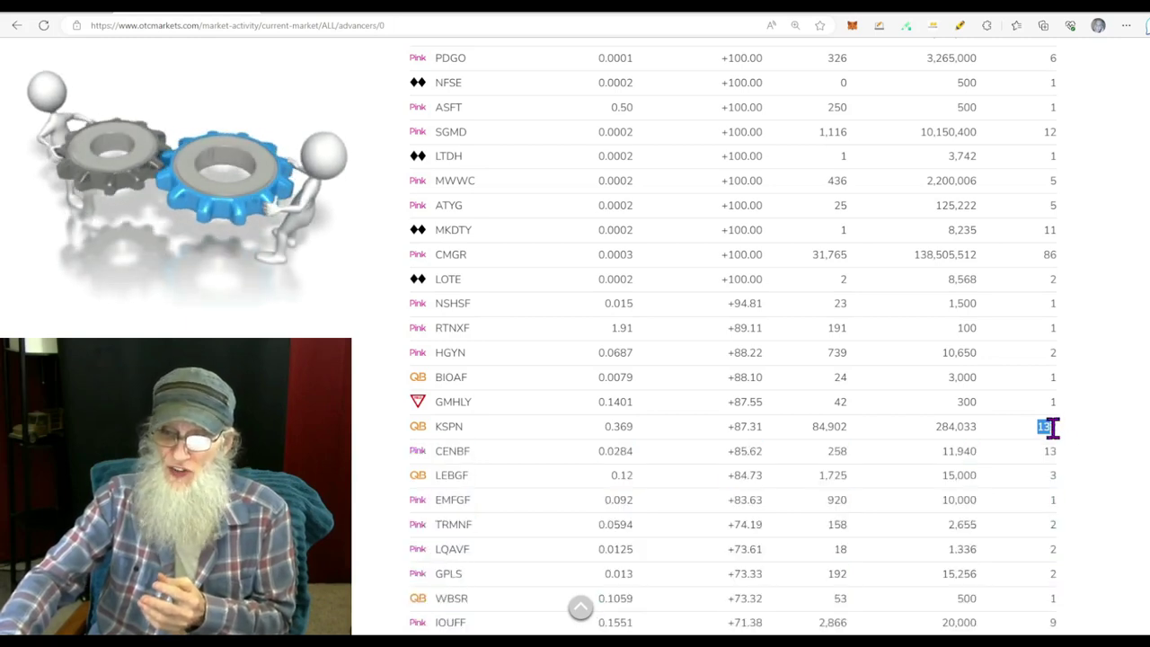
pyautogui.click(1044, 428)
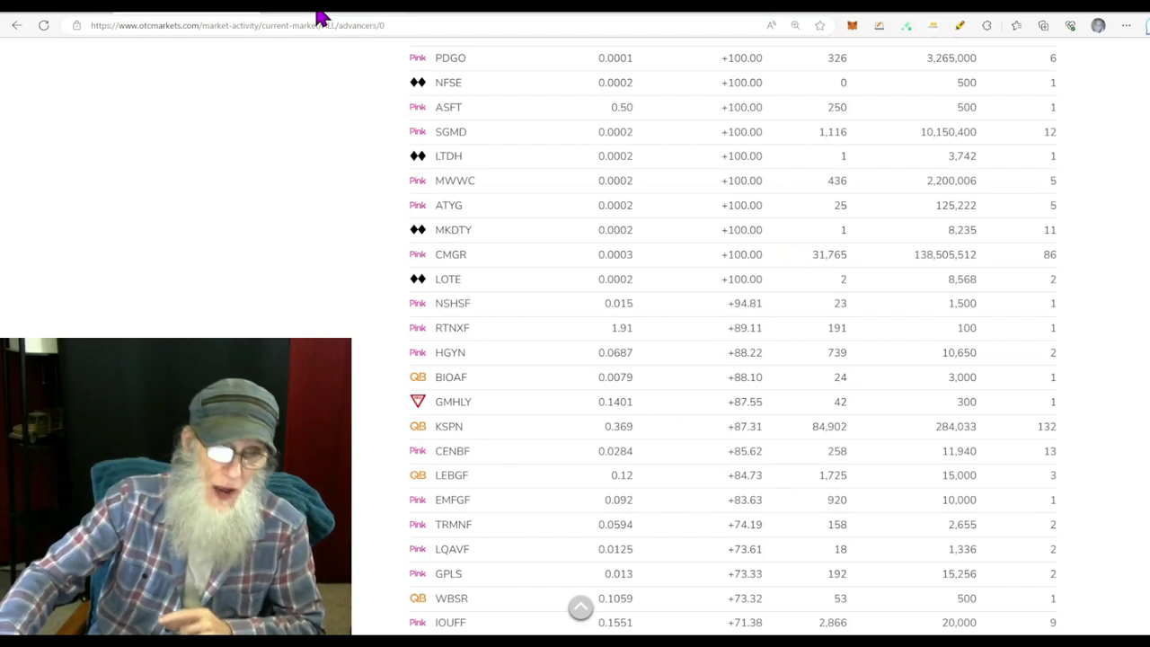
# Open KSPN's overview page and examine its OTCQB badges, including Verified Profile, Penny Stock Exempt and Independent Directors
pyautogui.scroll(-3, 574, 359)
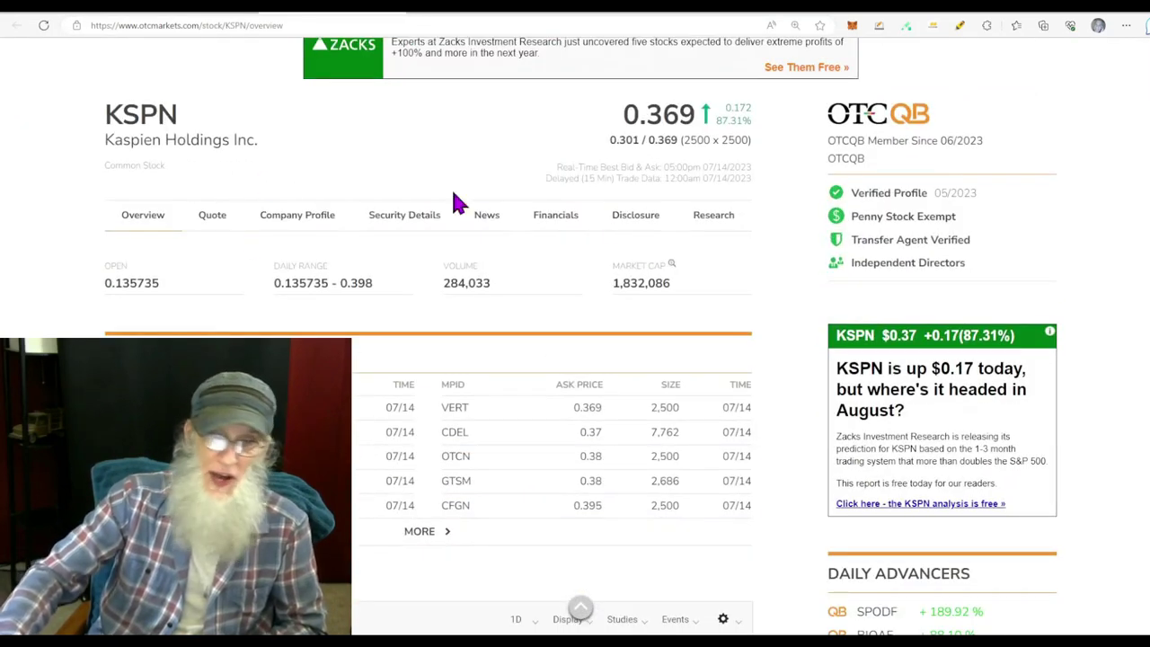
pyautogui.moveTo(898, 200)
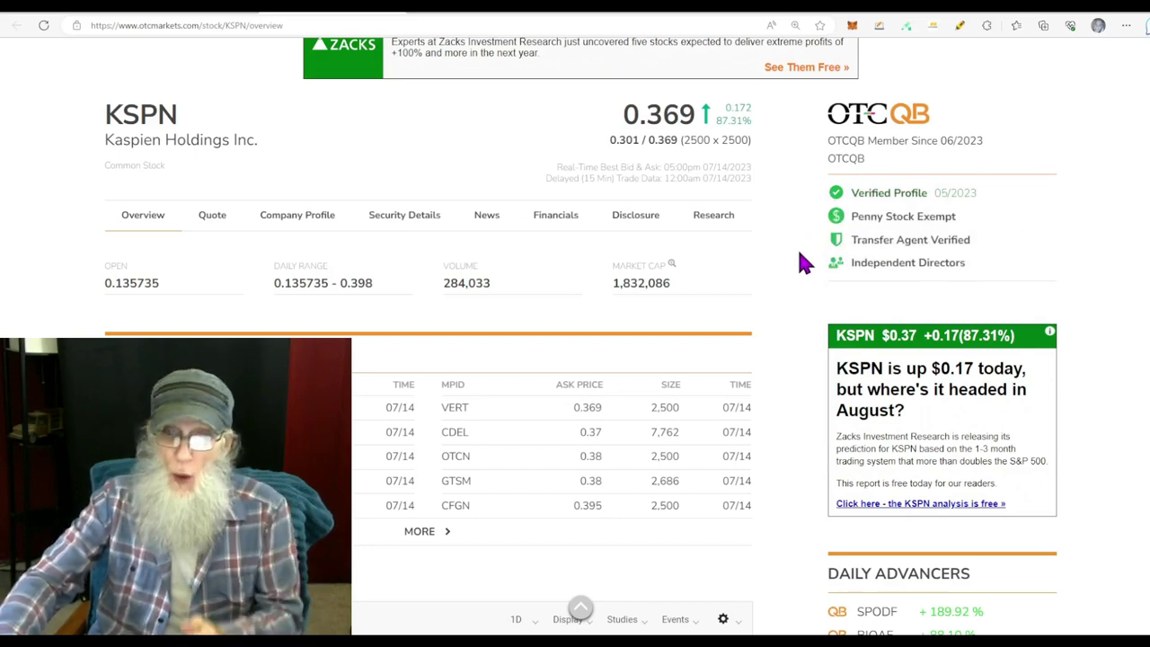
pyautogui.moveTo(896, 273)
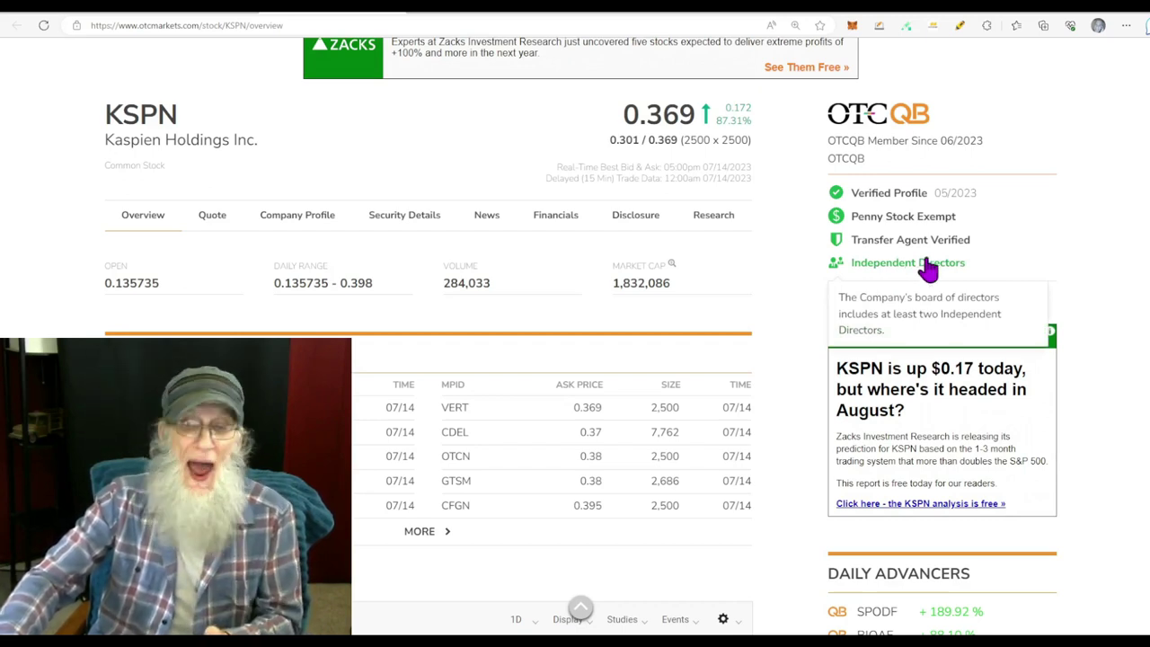
pyautogui.moveTo(978, 232)
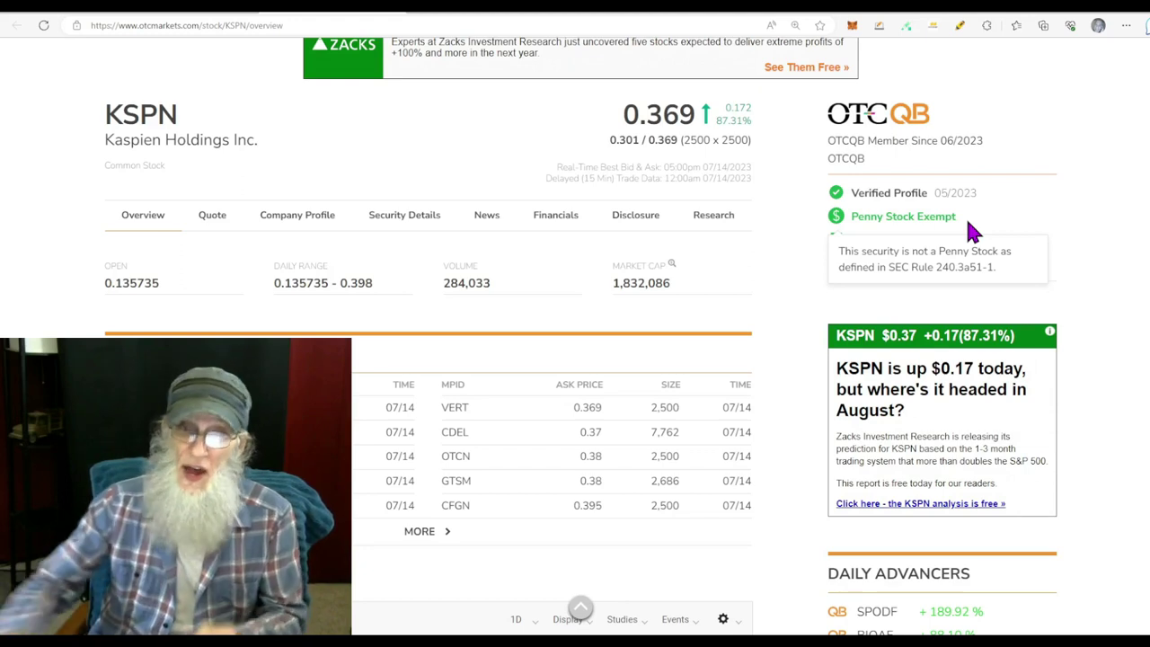
pyautogui.scroll(1, 890, 162)
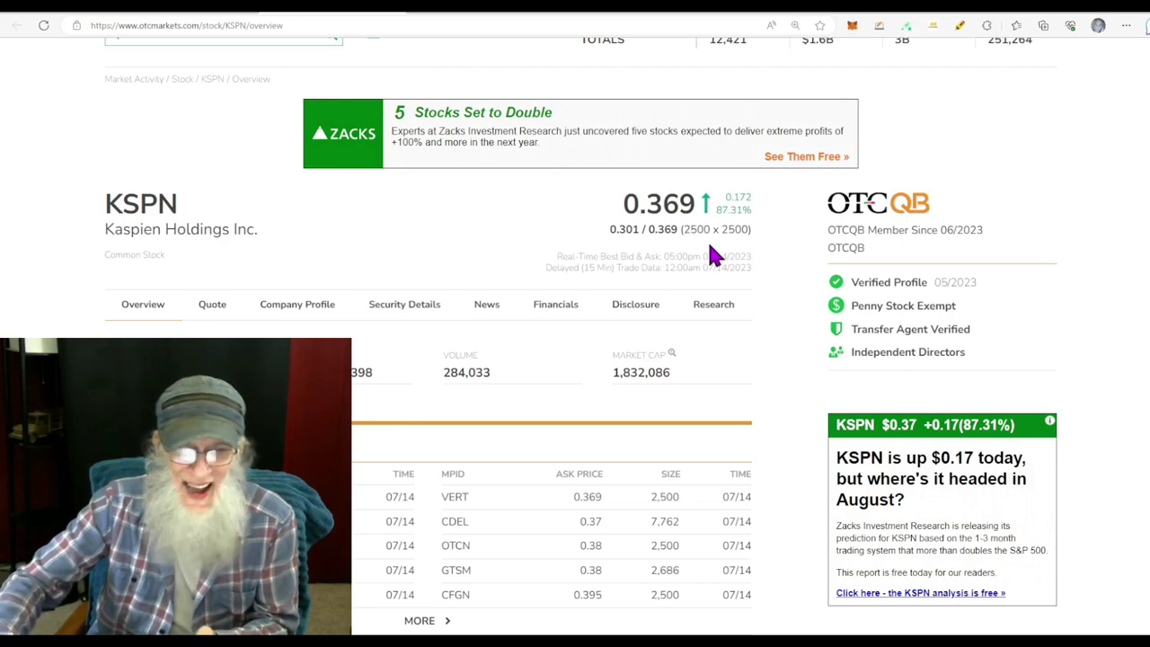
pyautogui.scroll(-1, 714, 256)
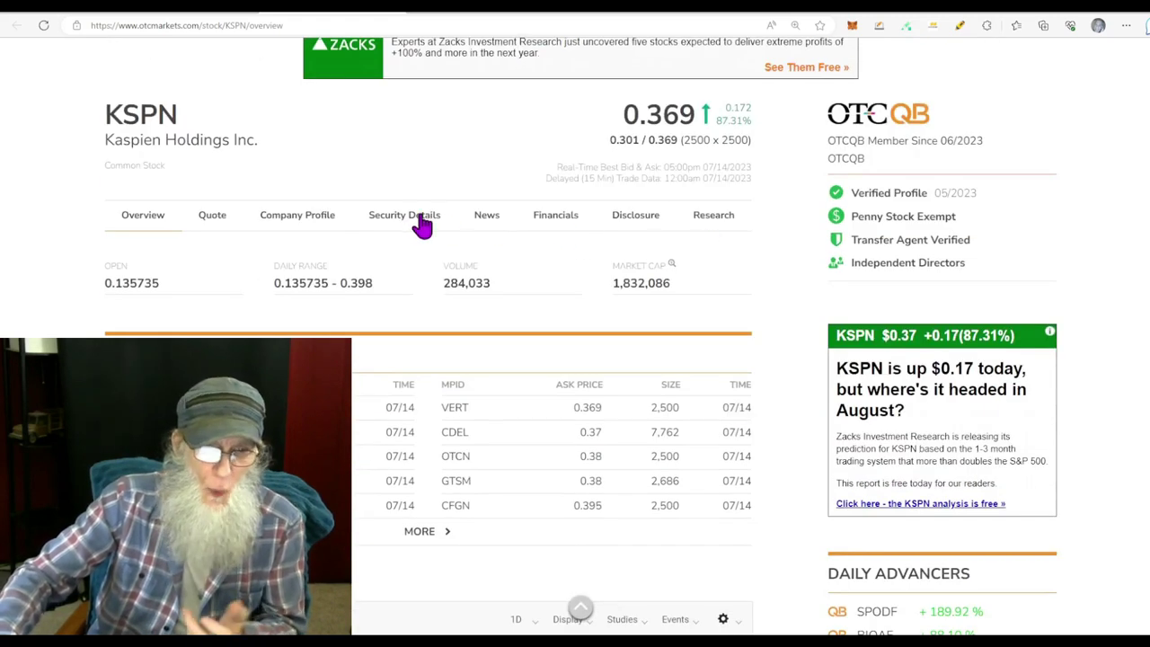
# Check the dates of KSPN's latest news releases, and open its disclosures to review the SEC filings
pyautogui.click(480, 224)
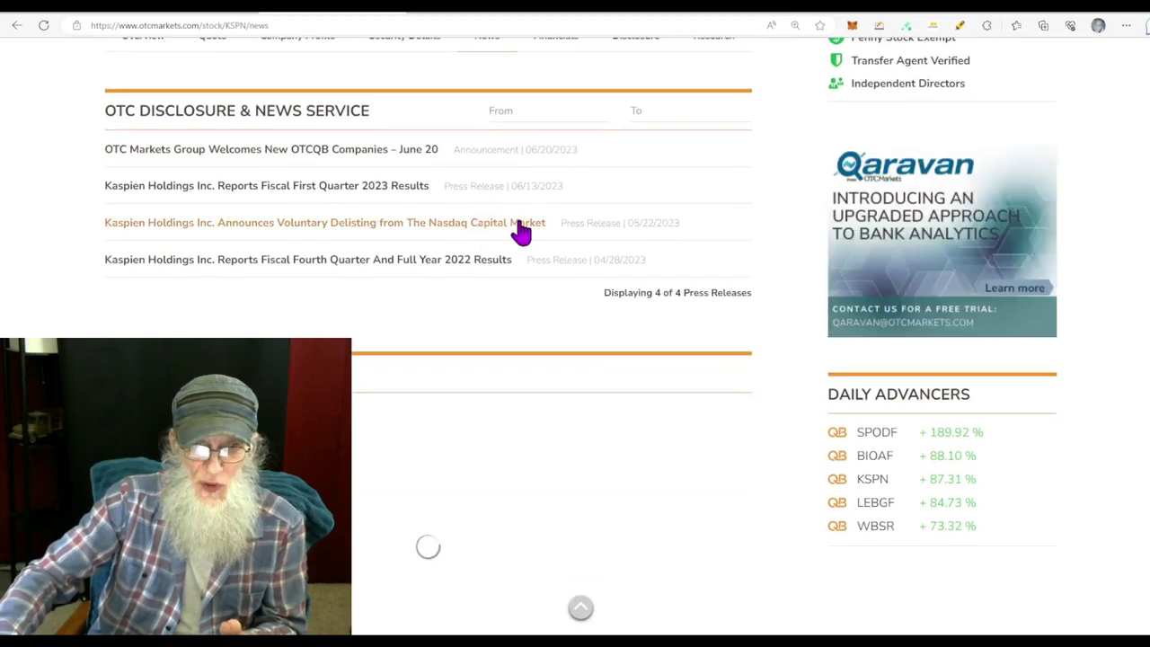
pyautogui.moveTo(590, 163); pyautogui.dragTo(516, 164)
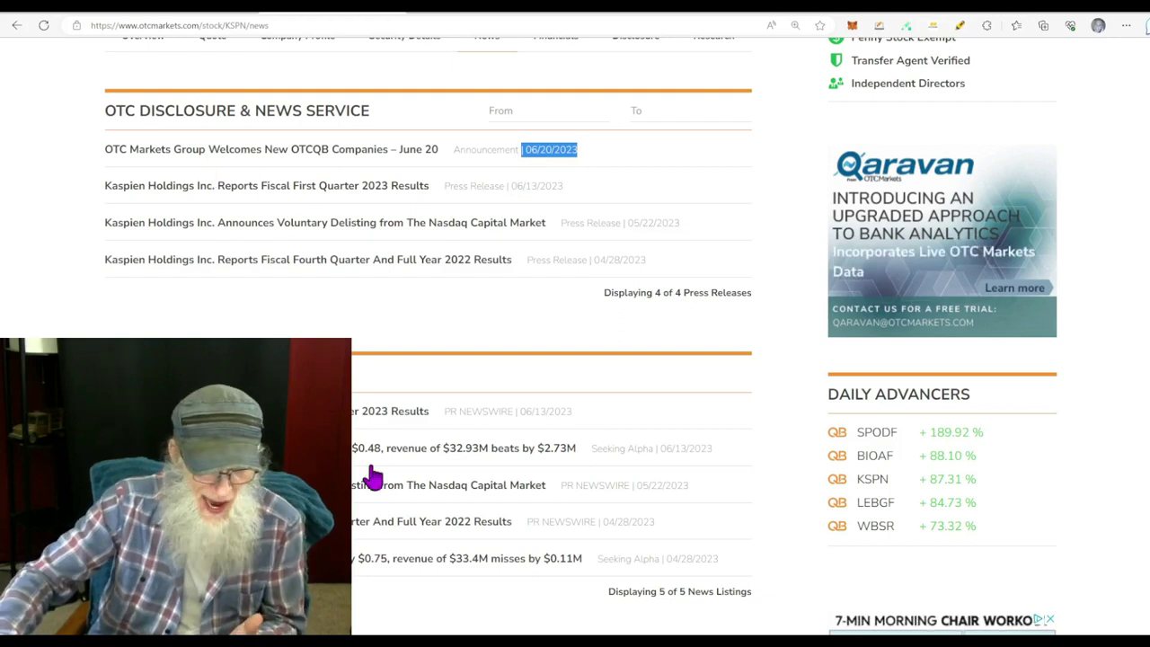
pyautogui.scroll(4, 575, 449)
pyautogui.click(633, 397)
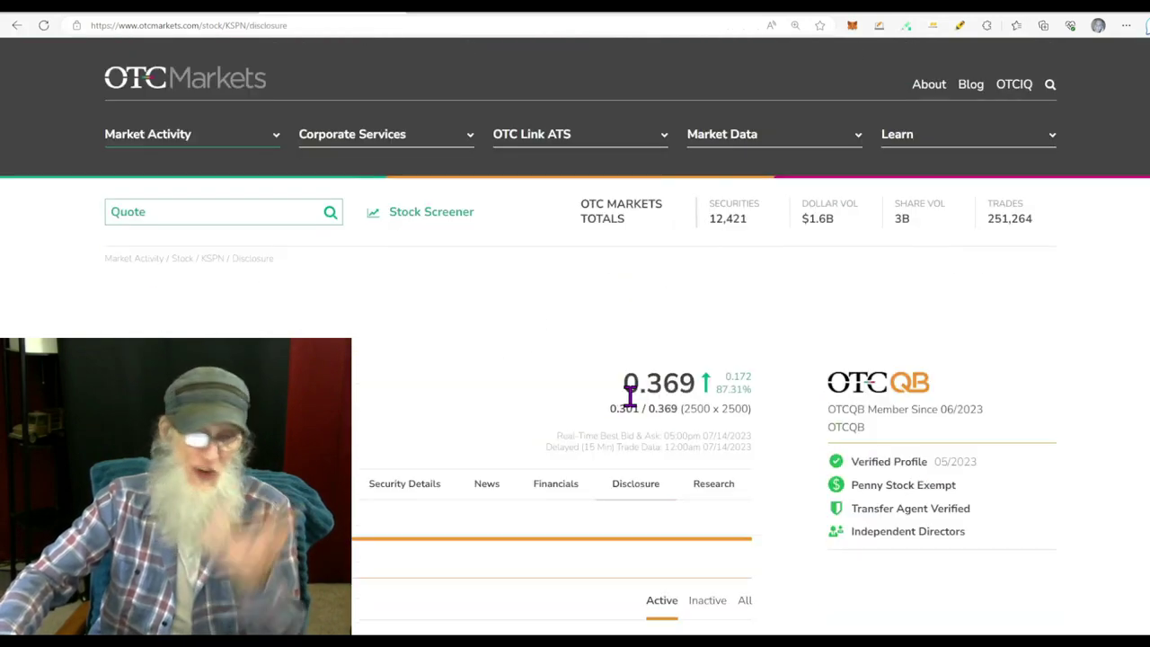
pyautogui.scroll(-5, 628, 393)
pyautogui.scroll(-1, 628, 393)
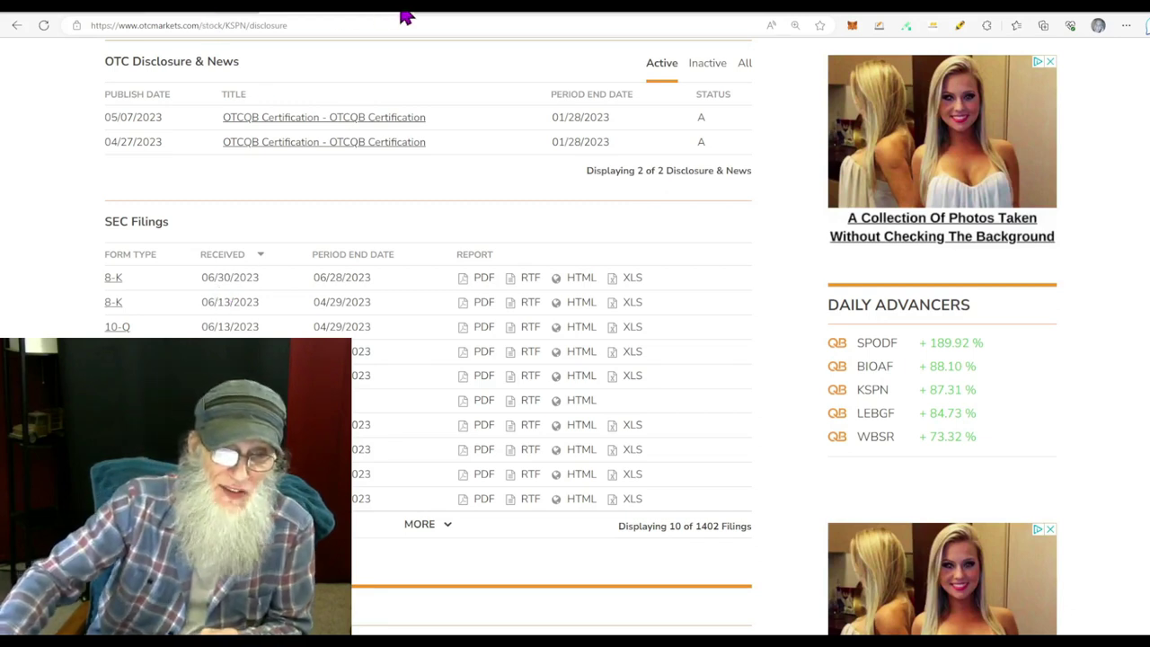
# Return to the full advancers list and examine the trade counts of the stocks below KSPN
pyautogui.hotkey('alt', 'Left')
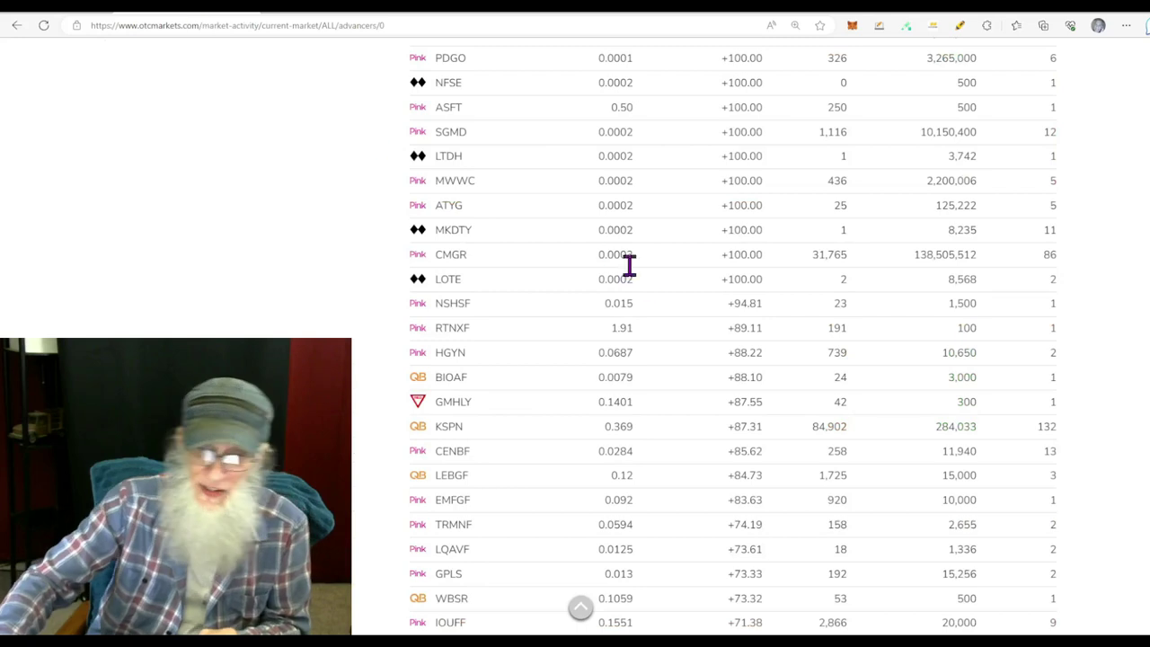
pyautogui.scroll(-3, 1051, 359)
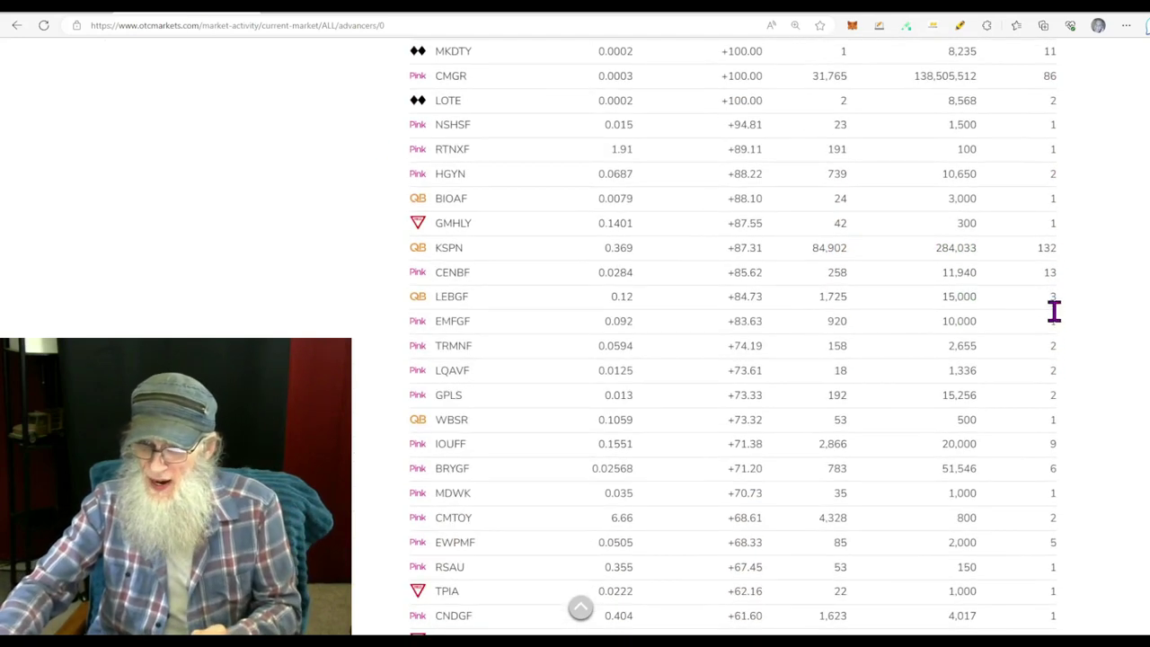
pyautogui.scroll(-5, 1065, 352)
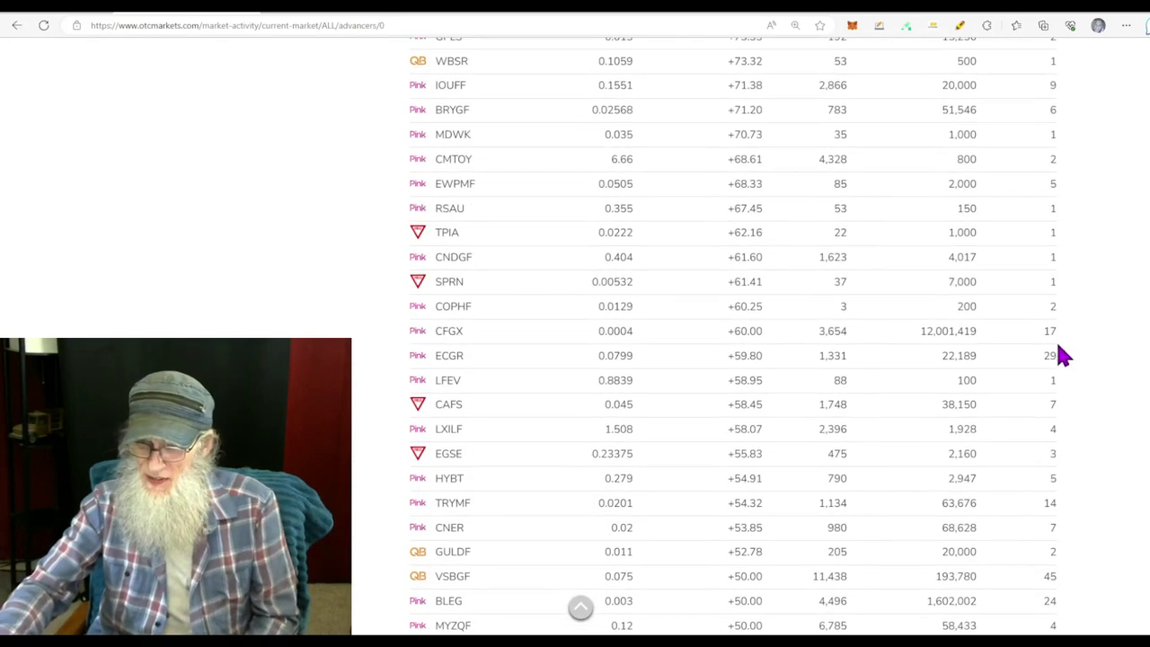
pyautogui.scroll(-1, 1057, 356)
pyautogui.scroll(-1, 1059, 395)
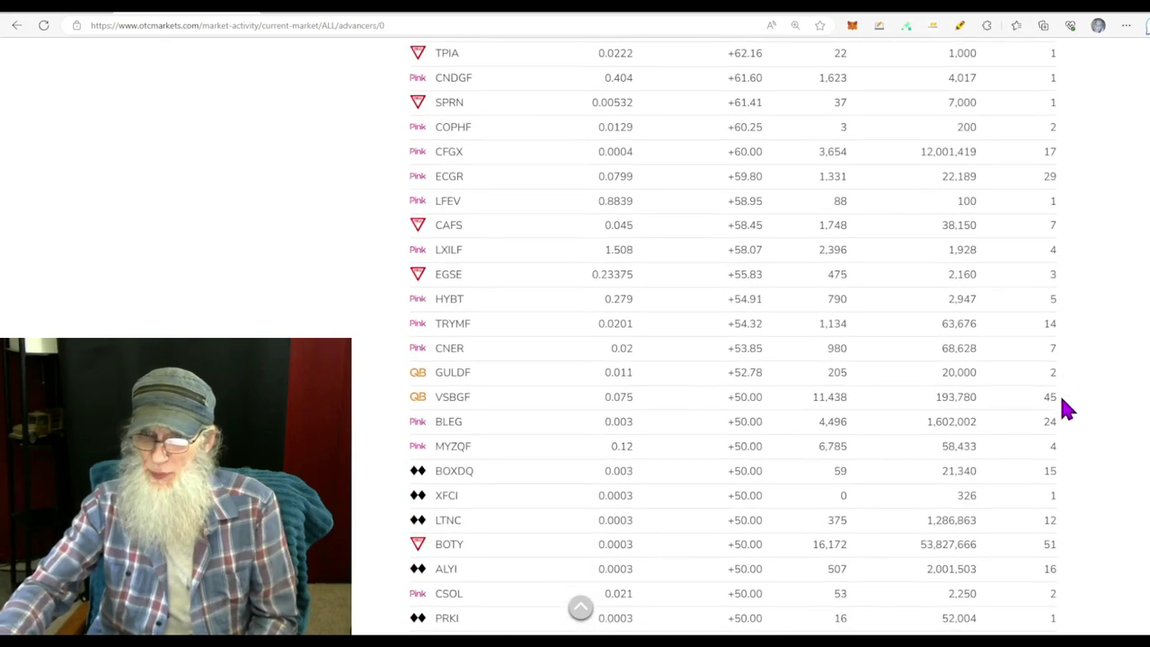
pyautogui.scroll(-3, 1060, 402)
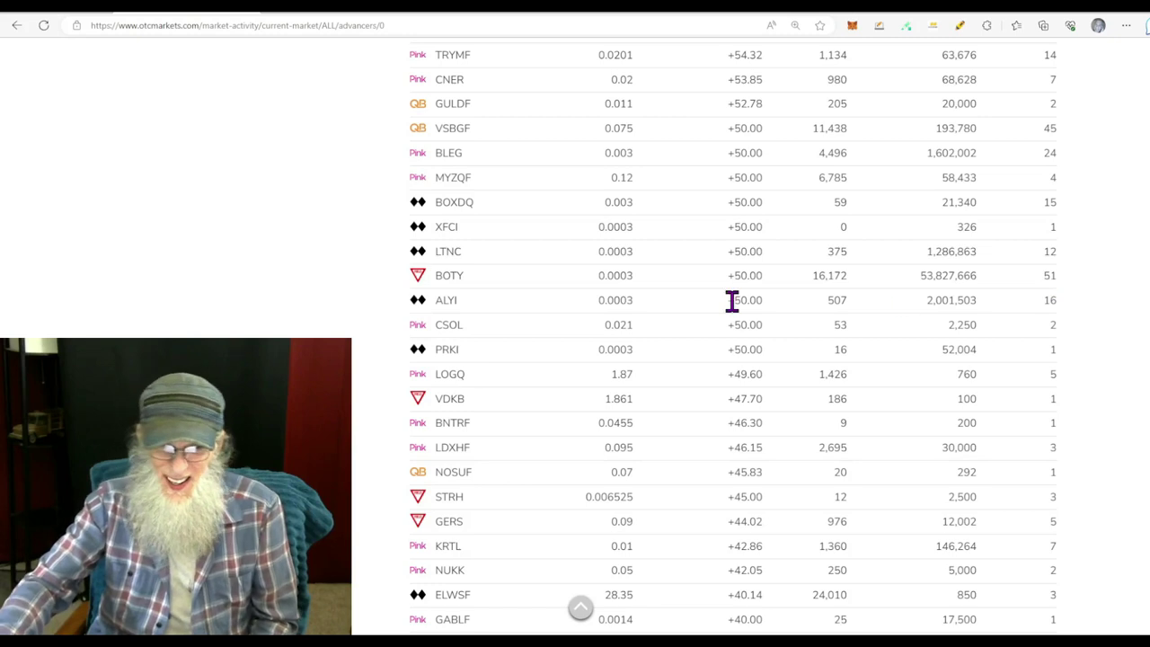
pyautogui.scroll(-1, 1071, 394)
pyautogui.scroll(-4, 1071, 393)
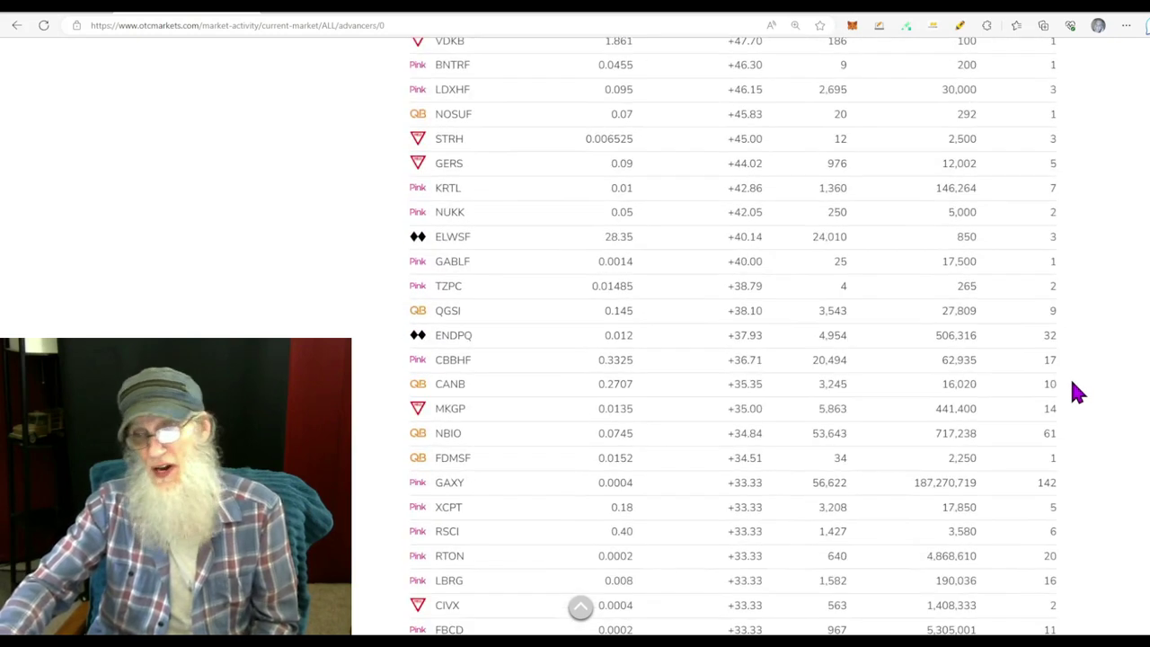
pyautogui.scroll(-1, 1074, 388)
pyautogui.scroll(18, 1074, 388)
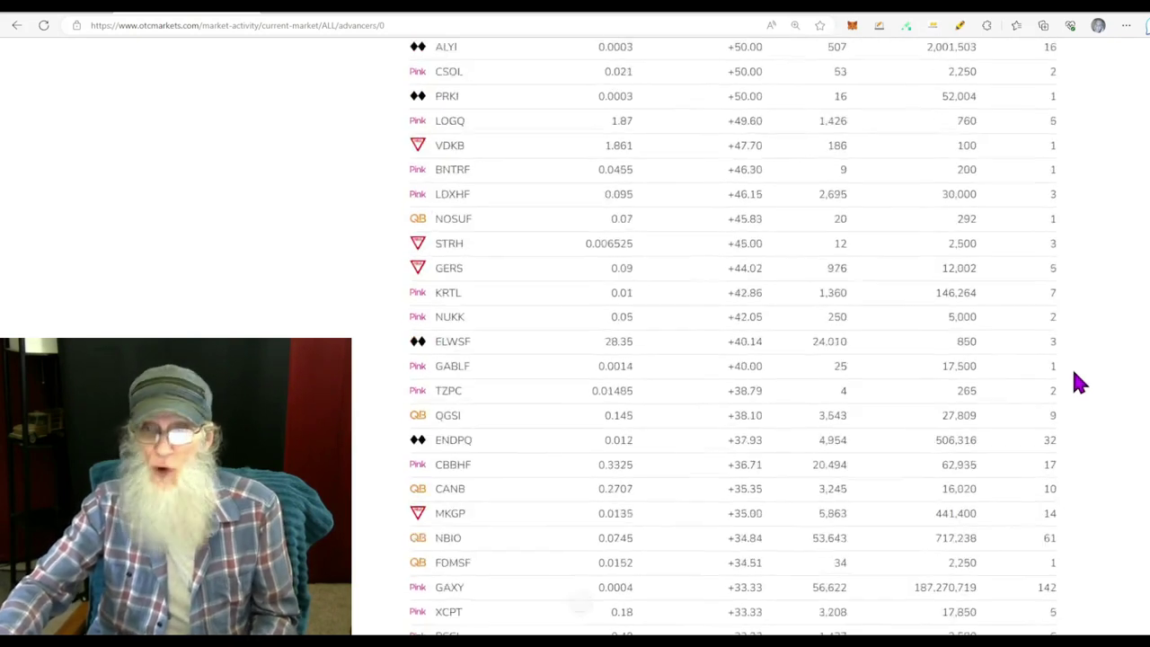
# Examine the trade counts in the advancers list from its start down to GAXY, and highlight GAXY's trade count
pyautogui.scroll(6, 1111, 319)
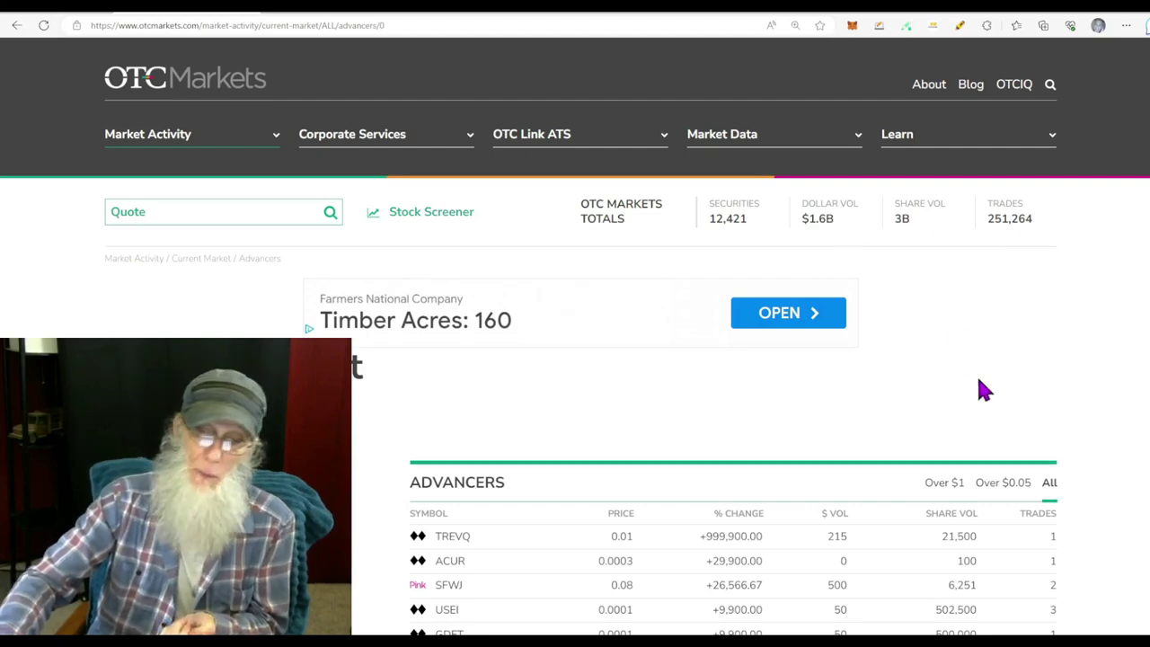
pyautogui.scroll(-15, 1037, 427)
pyautogui.scroll(-4, 1039, 433)
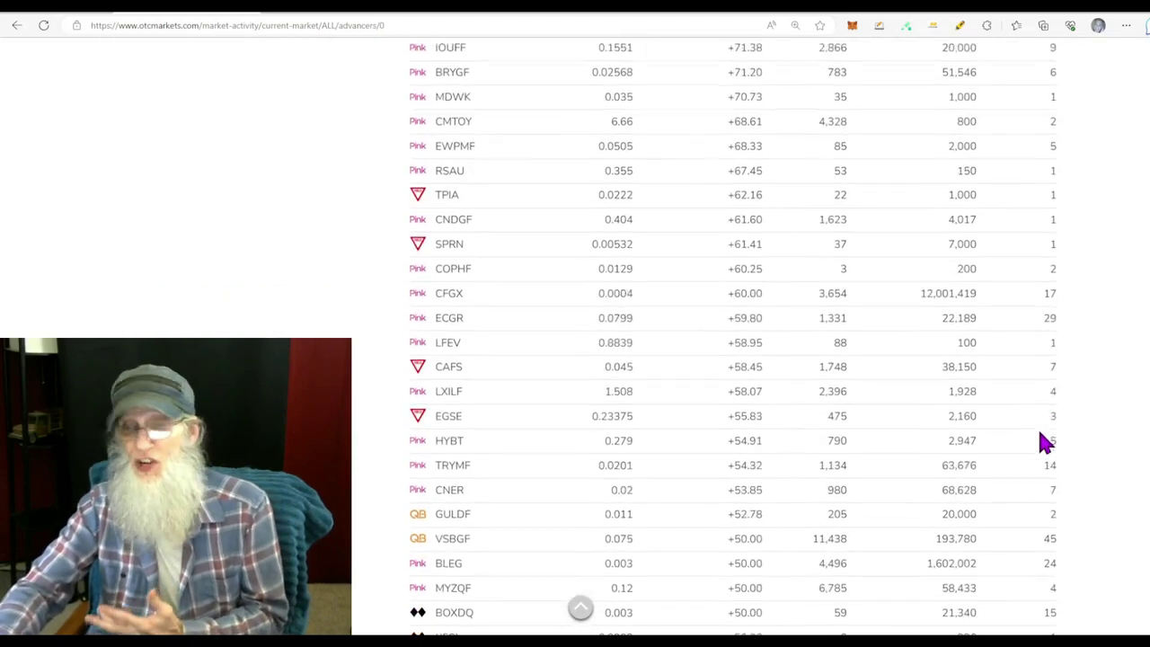
pyautogui.scroll(-4, 1040, 433)
pyautogui.scroll(-7, 1042, 440)
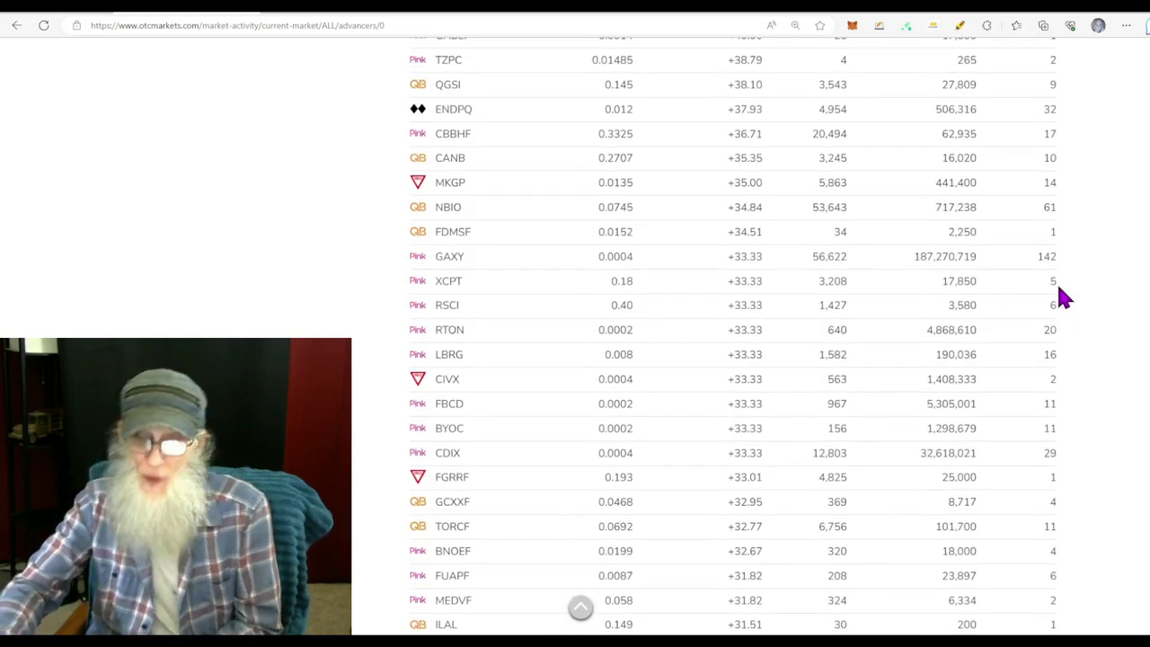
pyautogui.keyDown('shift'); pyautogui.click(1042, 257); pyautogui.keyUp('shift')
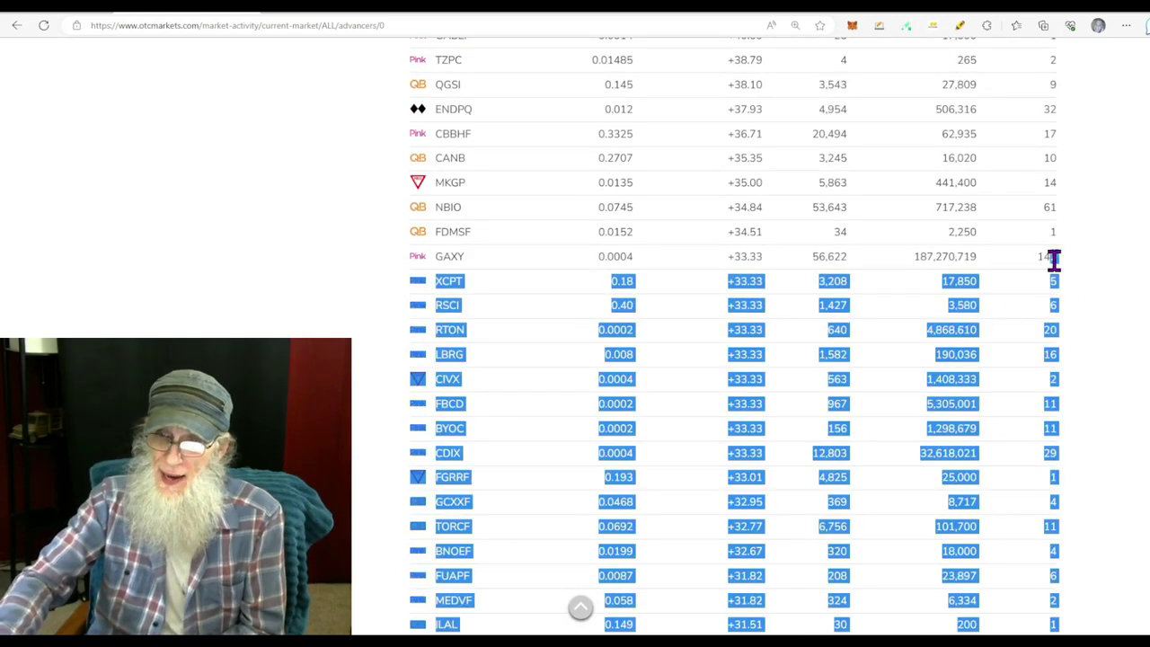
pyautogui.click(1074, 264)
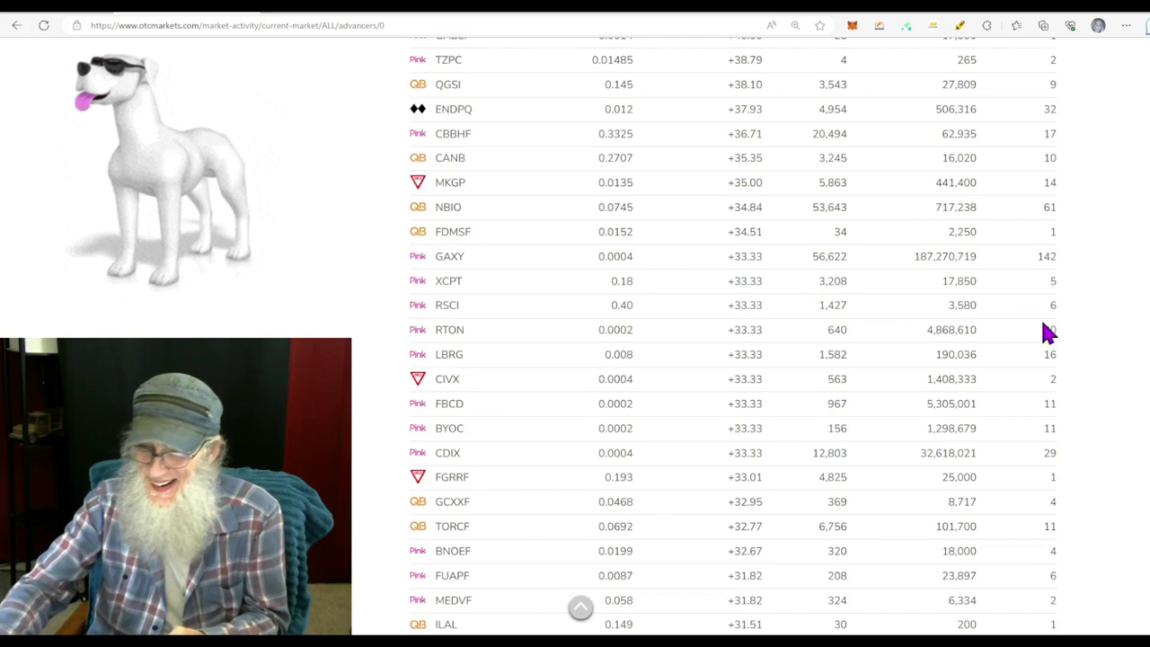
# Examine the trade counts of the advancers below GAXY, including NHYF, down to the end of the displayed list
pyautogui.scroll(-3, 1047, 334)
pyautogui.scroll(-2, 1059, 370)
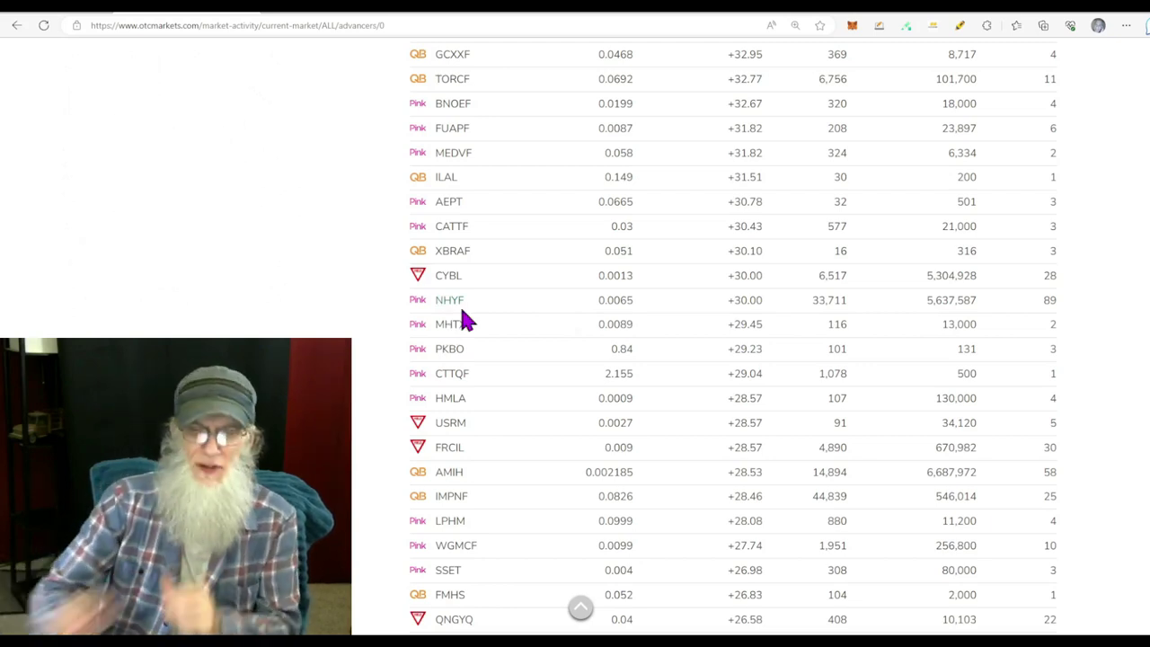
pyautogui.scroll(-3, 716, 364)
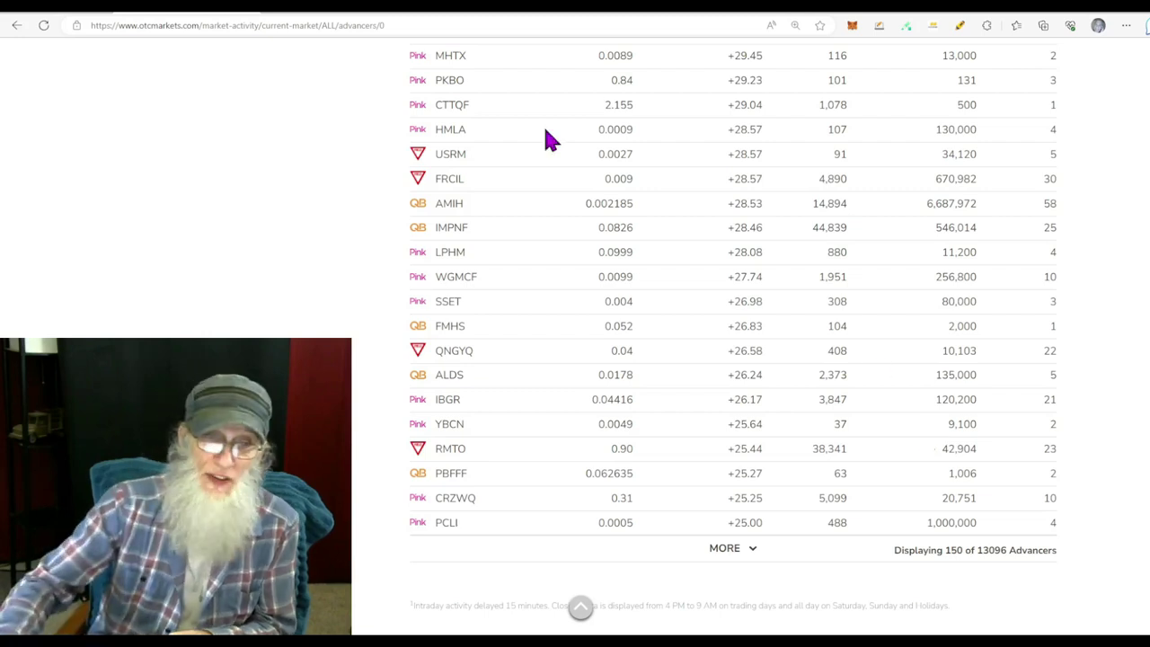
# Switch to the InvestorsHub site, open its Breakout Boards ranking and examine the rate of each board
pyautogui.click(316, 14)
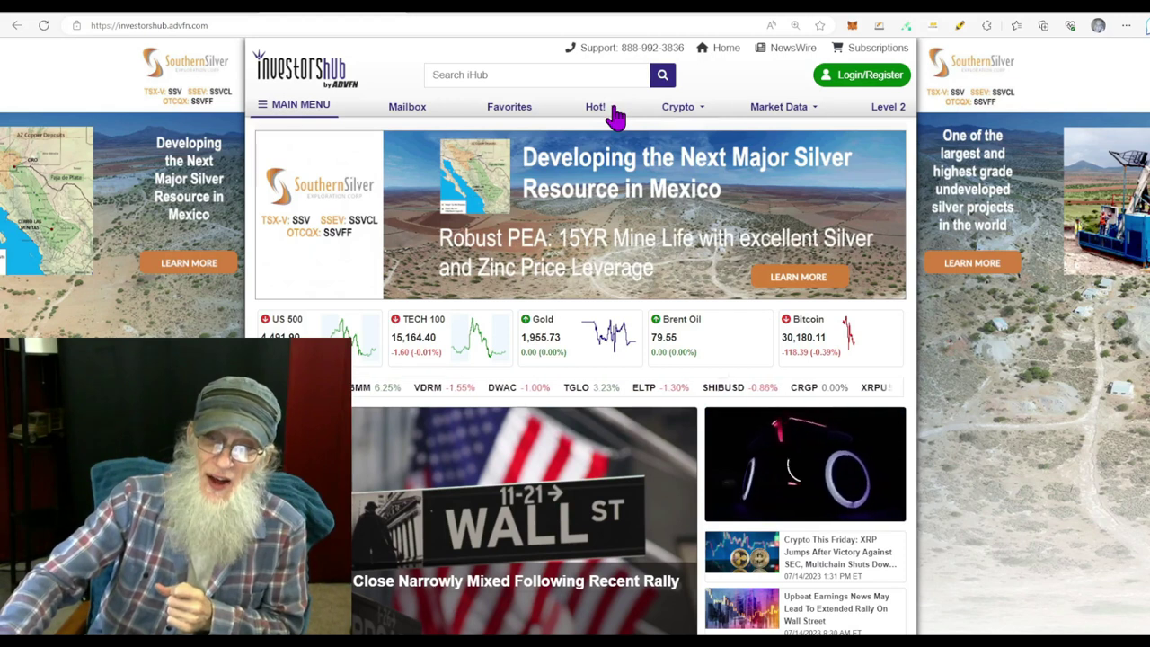
pyautogui.click(615, 116)
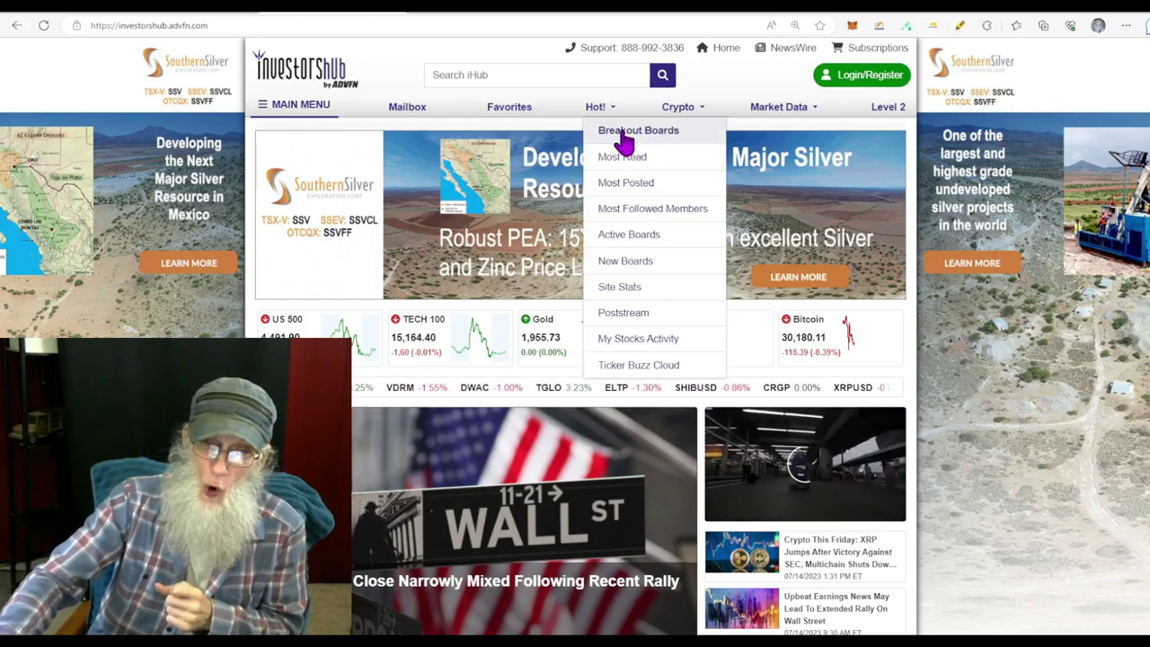
pyautogui.click(627, 135)
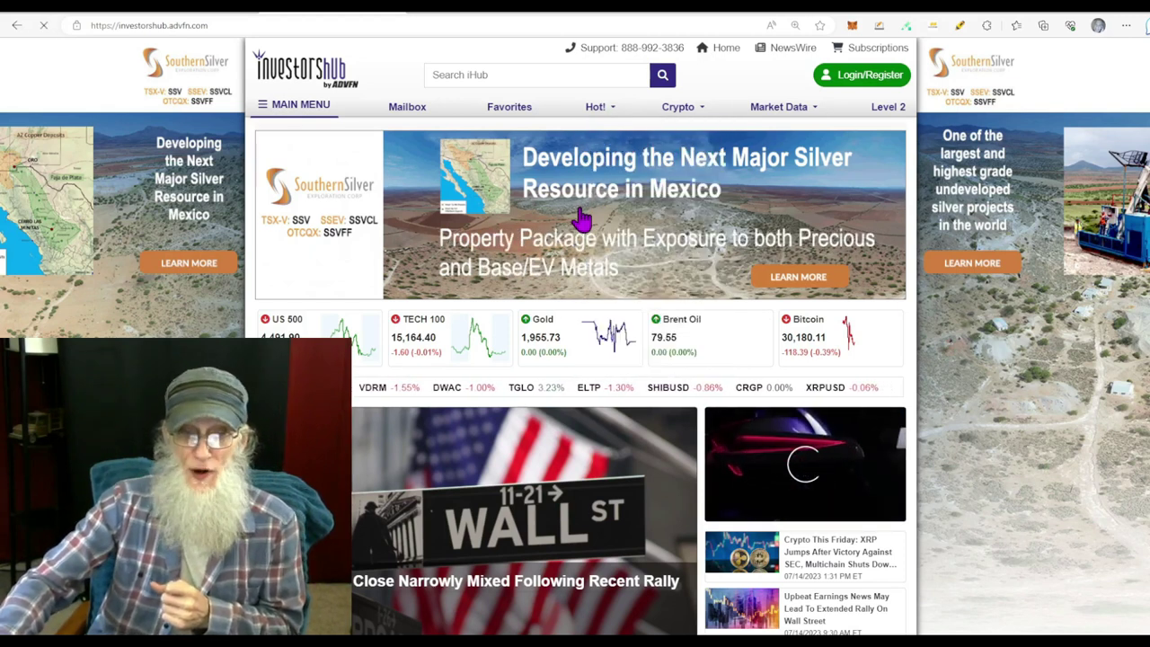
pyautogui.scroll(-2, 533, 281)
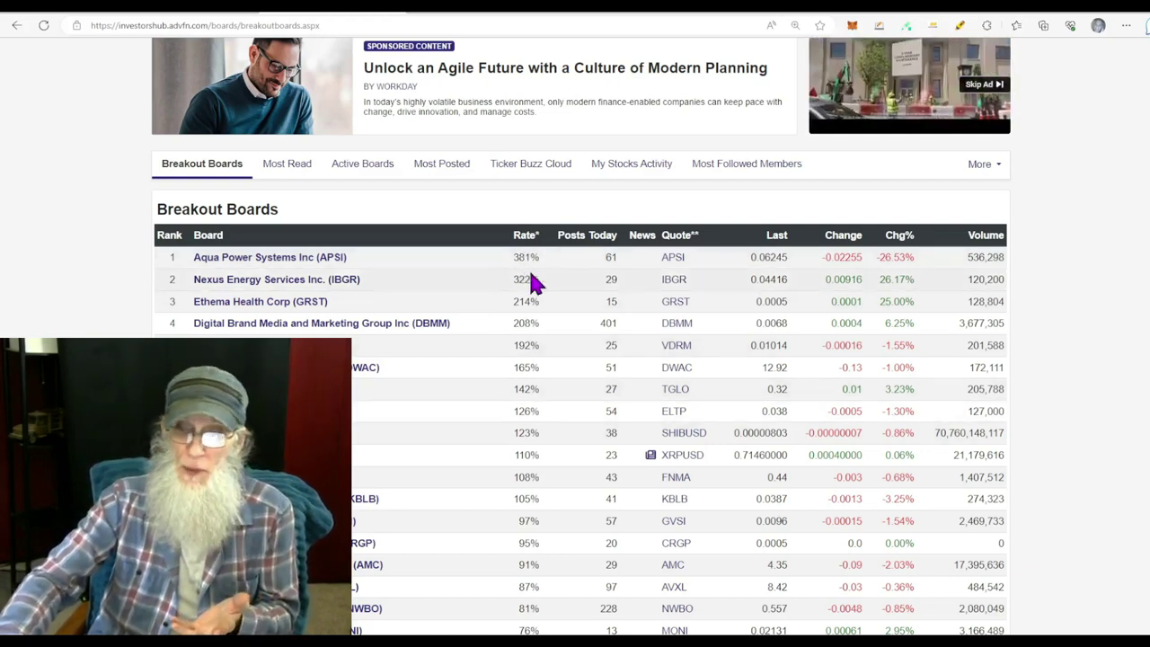
# Examine the Most Read boards by number of reads, and open the Most Posted boards ranking to review the post counts
pyautogui.click(286, 171)
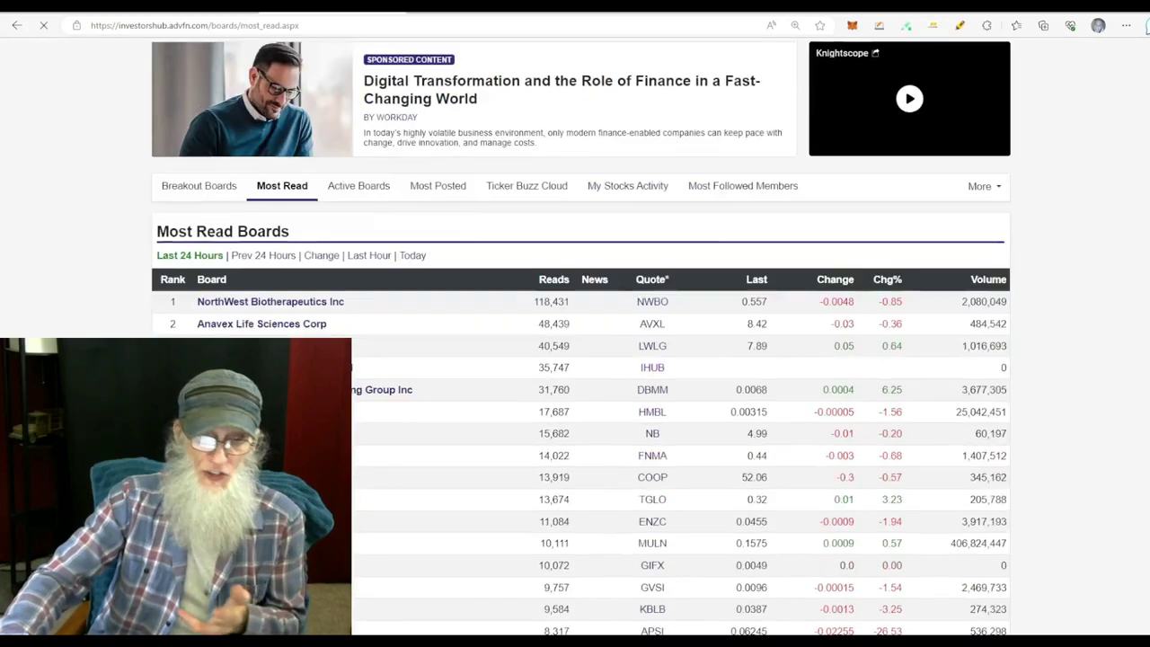
pyautogui.scroll(-2, 454, 294)
pyautogui.scroll(2, 428, 326)
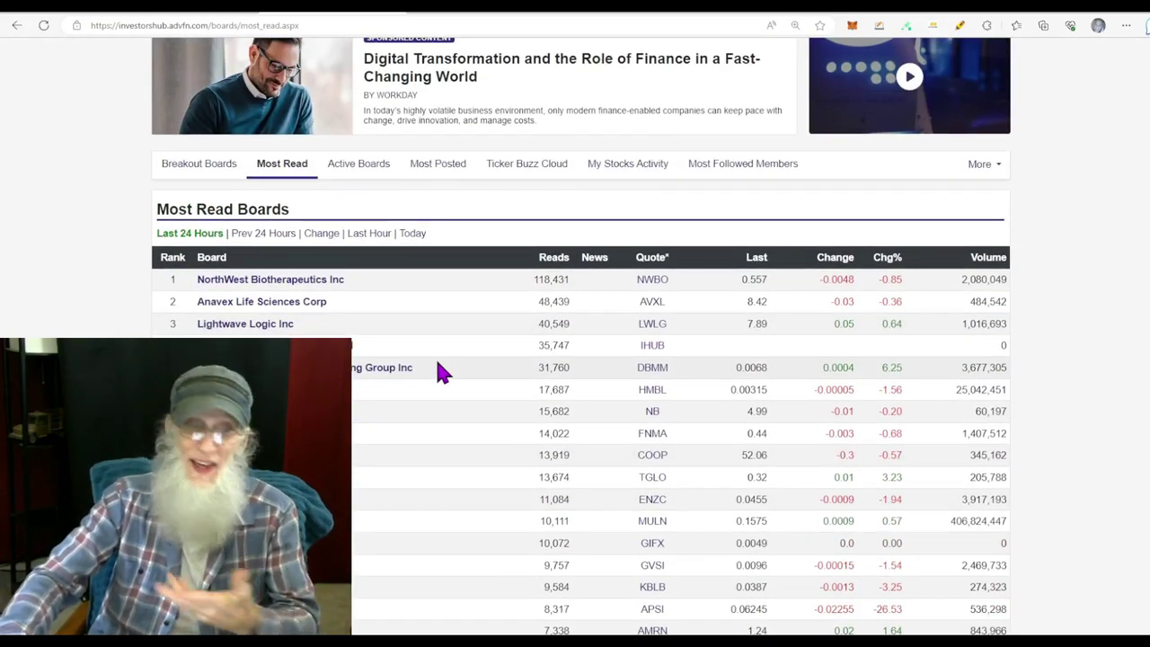
pyautogui.click(426, 172)
pyautogui.scroll(-1, 433, 352)
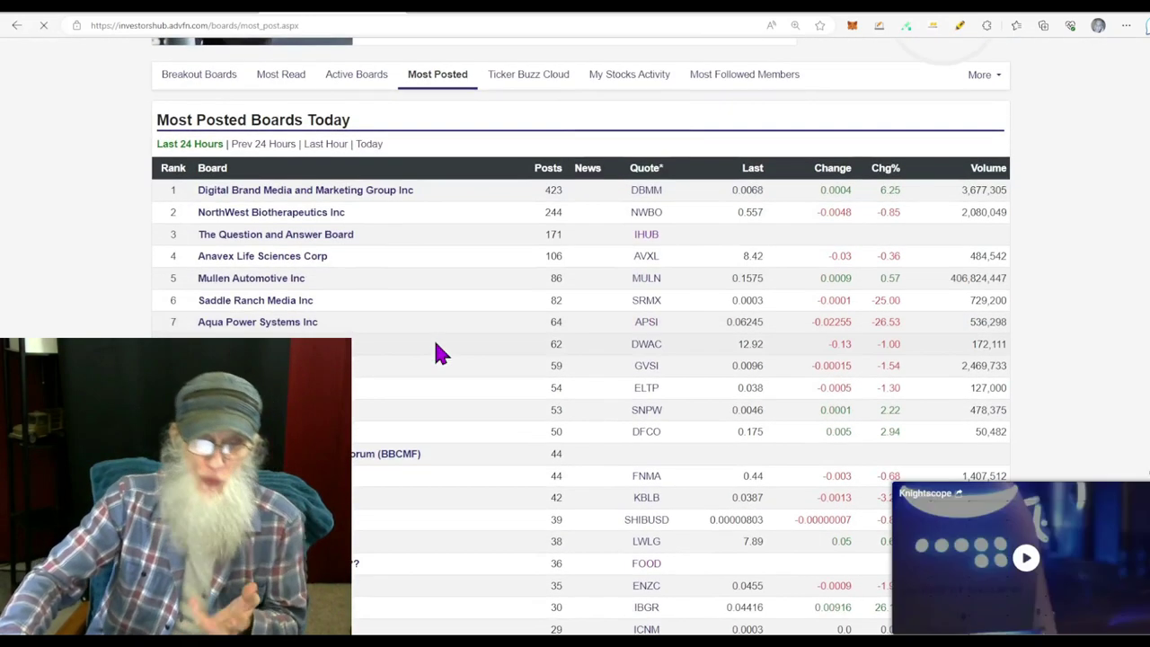